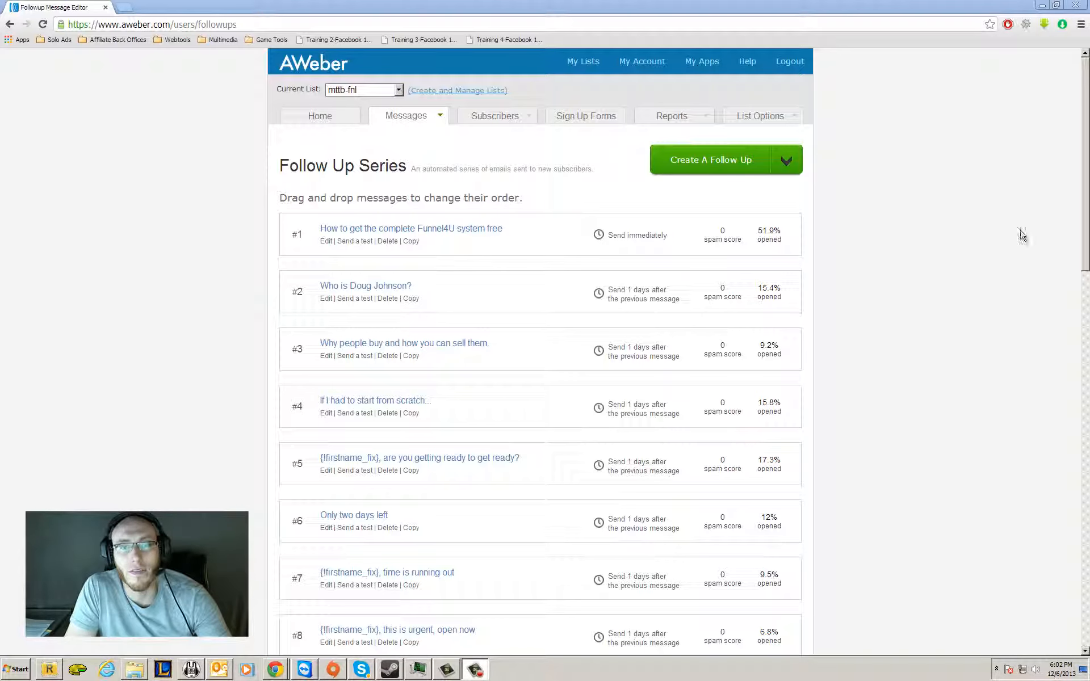
# Switch the current list to ctrl-alt-succes and delete its placeholder follow-up message.
pyautogui.moveTo(379, 122)
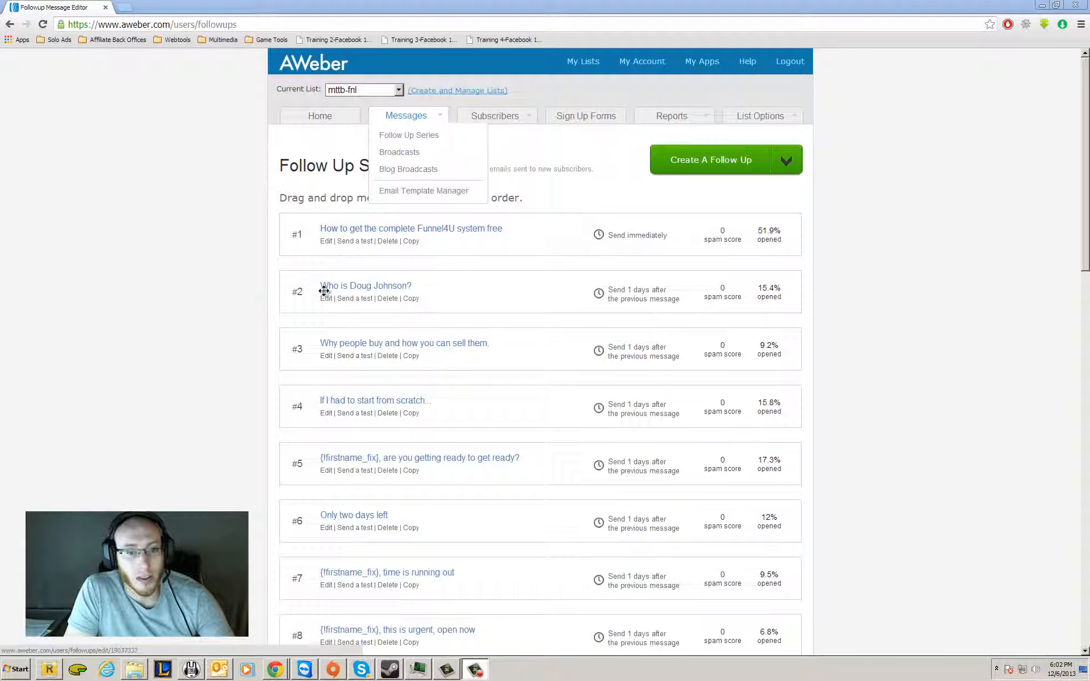
pyautogui.scroll(-5, 210, 292)
pyautogui.scroll(-3, 210, 291)
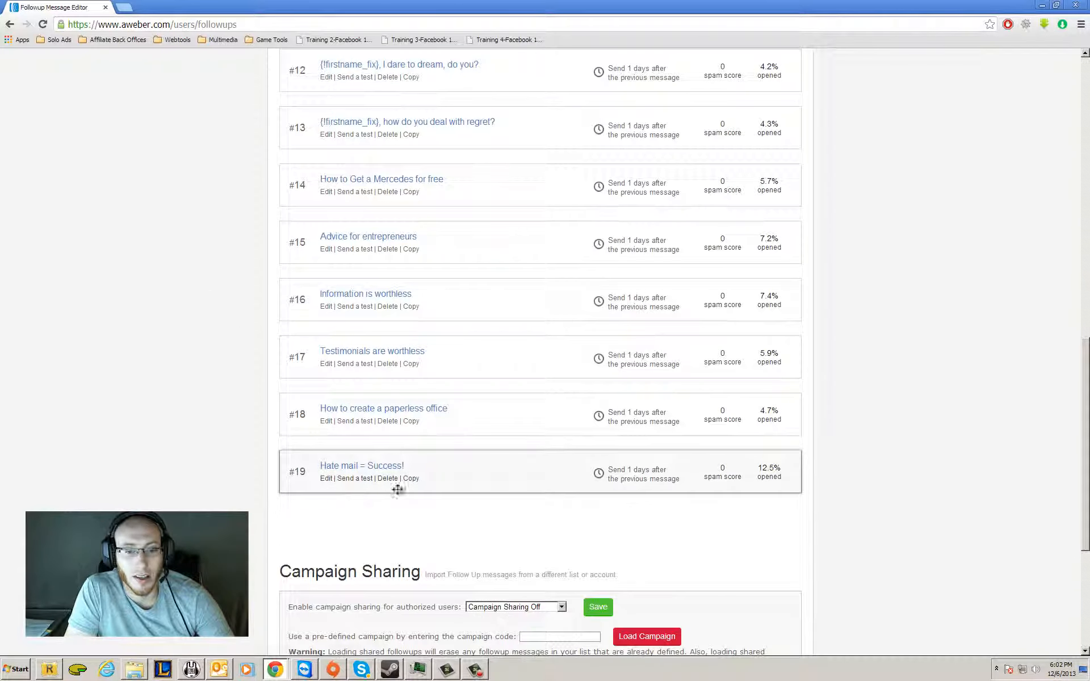
pyautogui.scroll(4, 397, 462)
pyautogui.scroll(8, 401, 464)
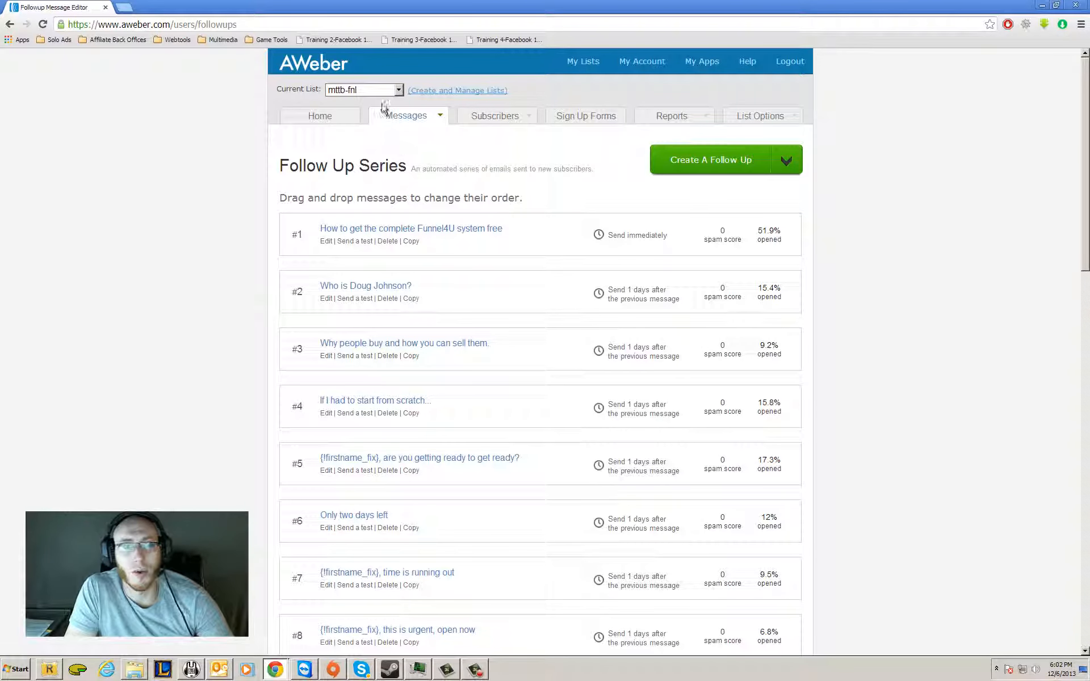
pyautogui.click(399, 92)
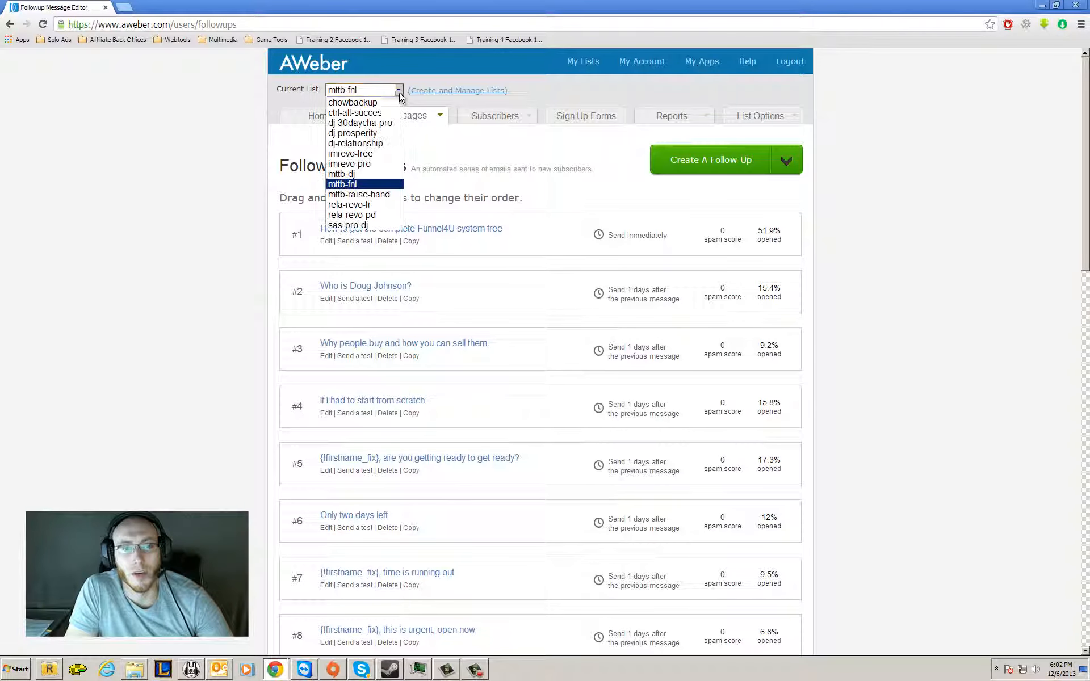
pyautogui.click(382, 118)
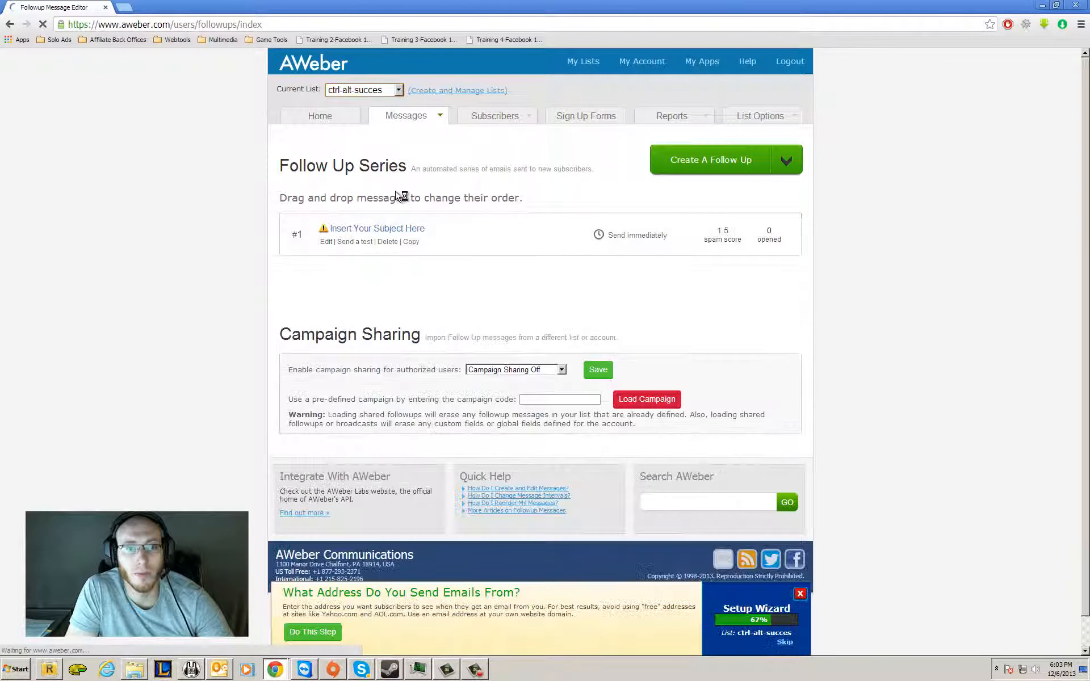
pyautogui.click(388, 242)
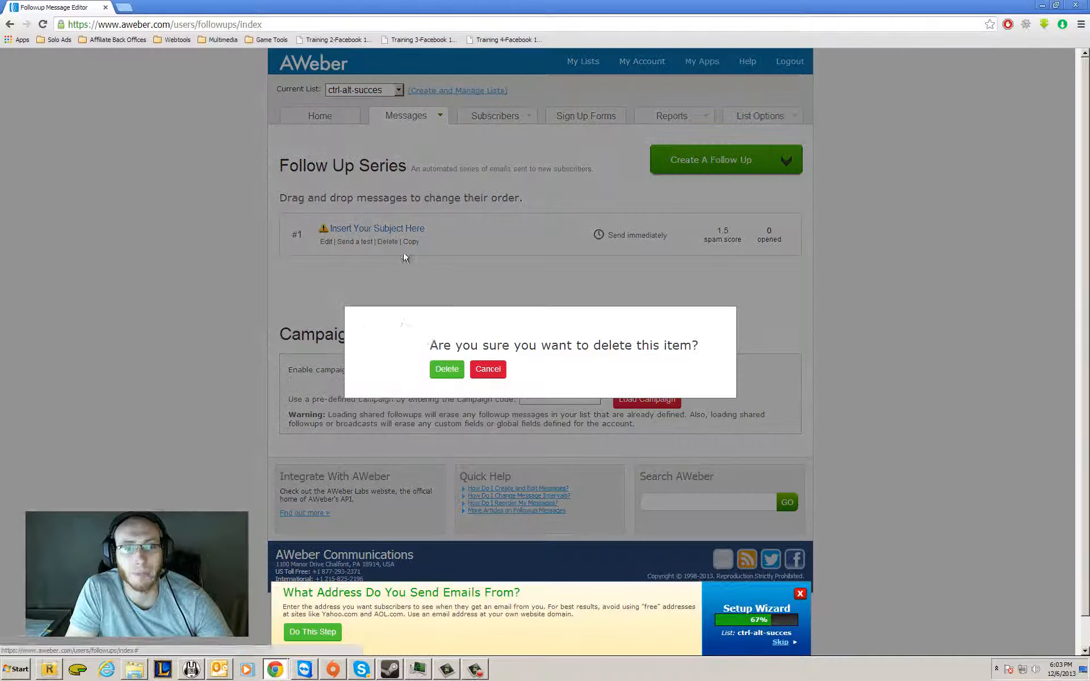
pyautogui.click(459, 375)
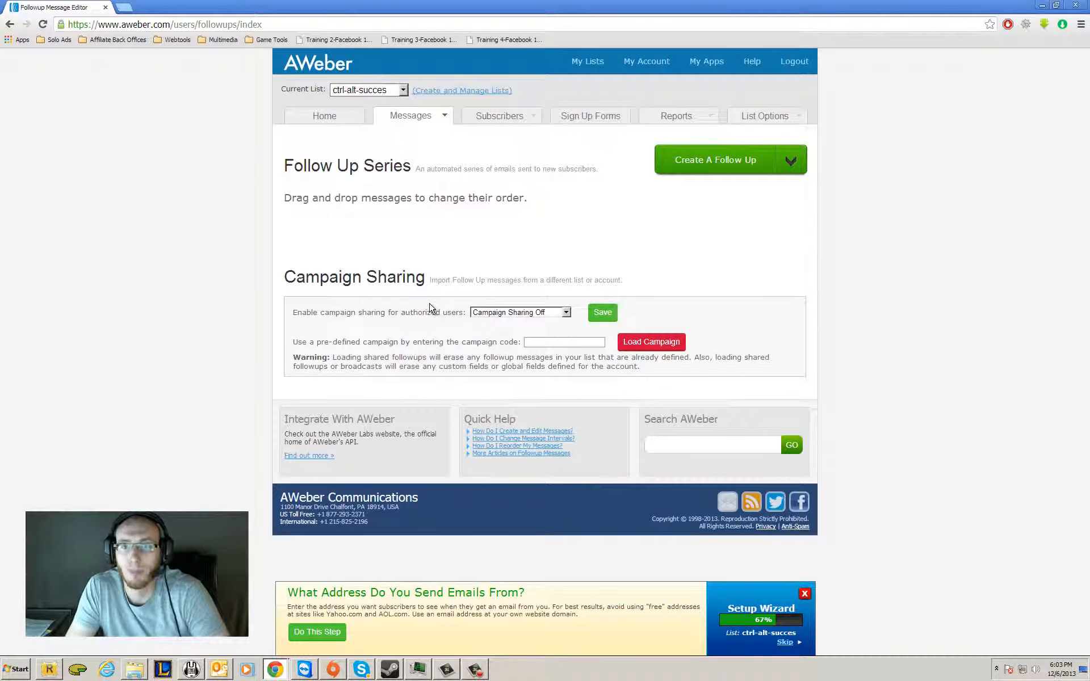
# Create a new follow-up message with the subject "Thanks for subscribing. My name's" followed by the sender's first name and a period.
pyautogui.click(720, 169)
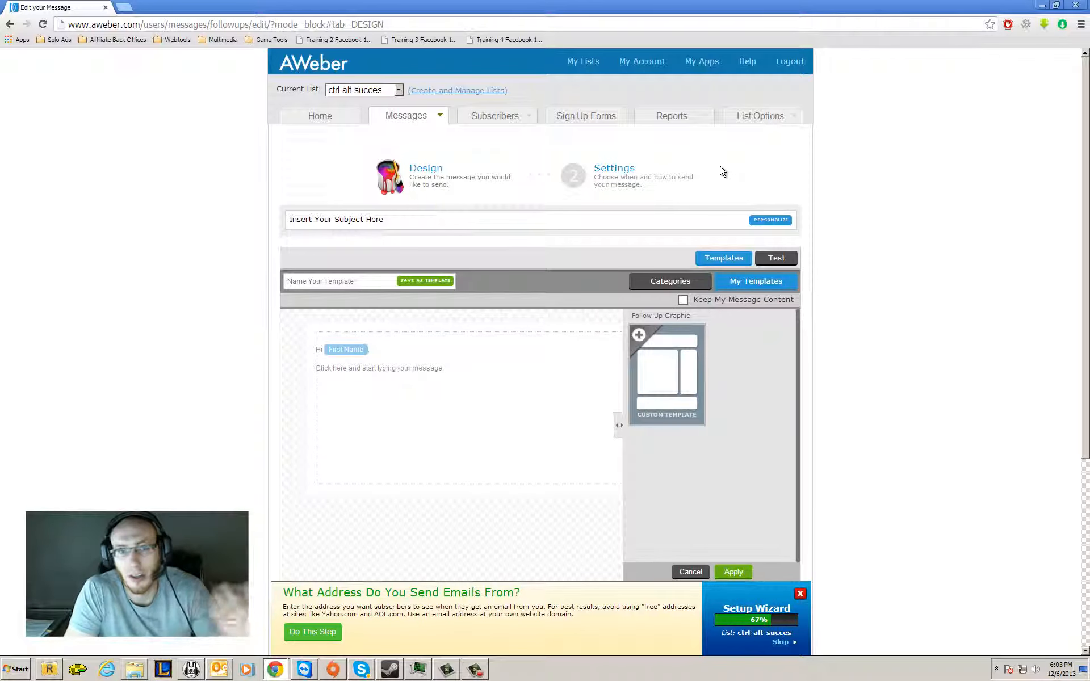
pyautogui.click(521, 228)
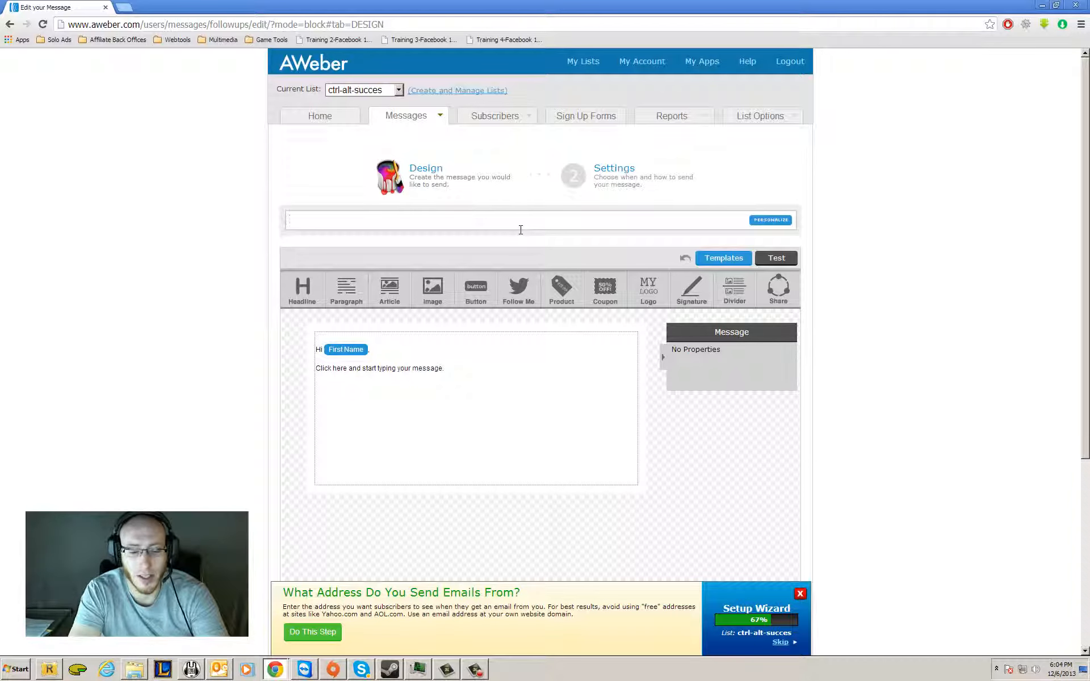
pyautogui.write('Thanks for s')
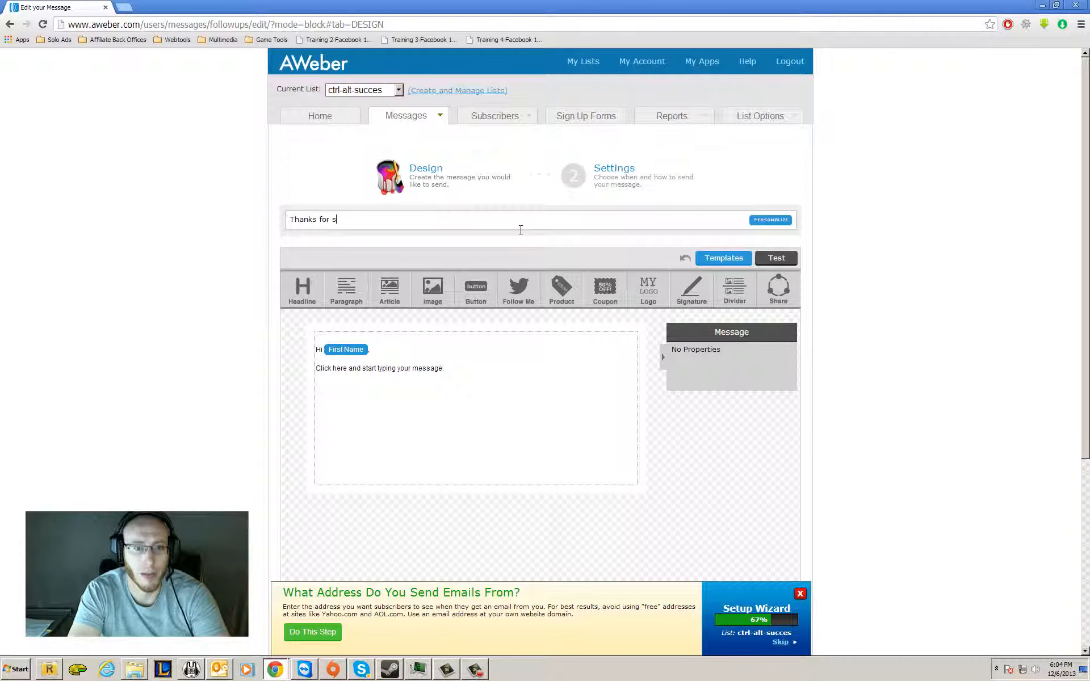
pyautogui.write('ubscrib')
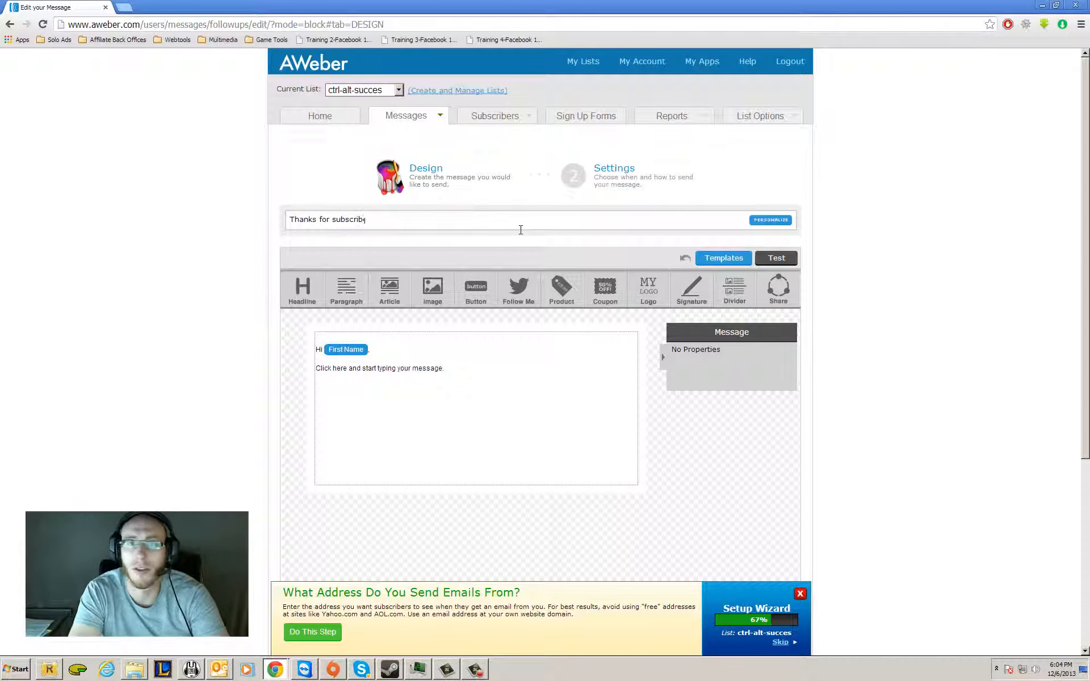
pyautogui.write('ing')
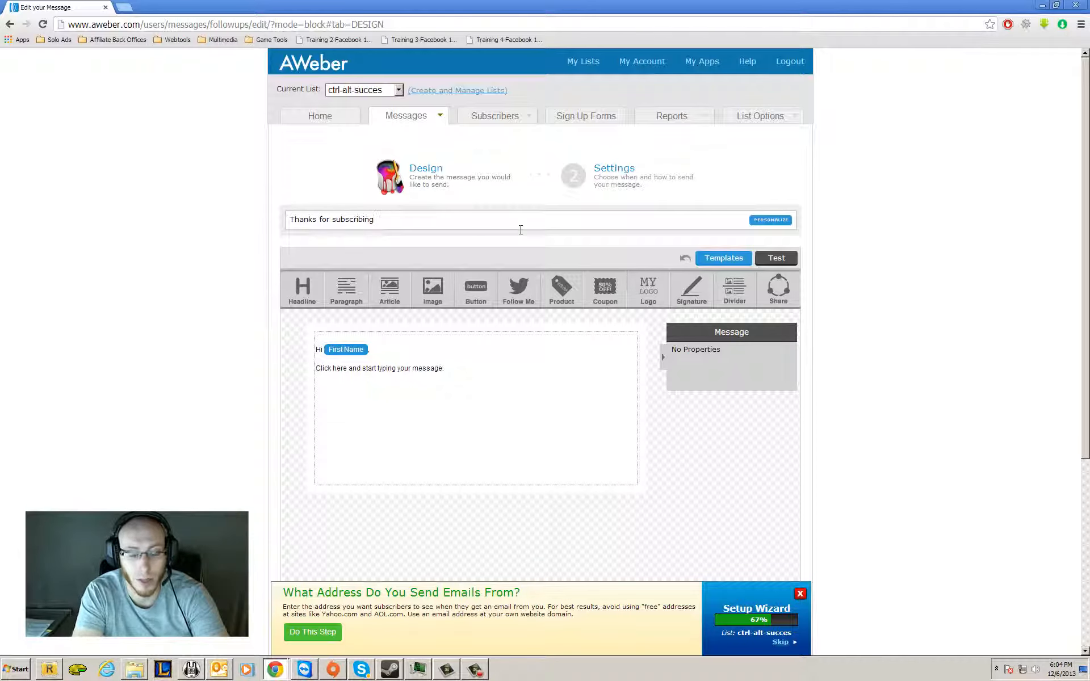
pyautogui.write('. My Nam')
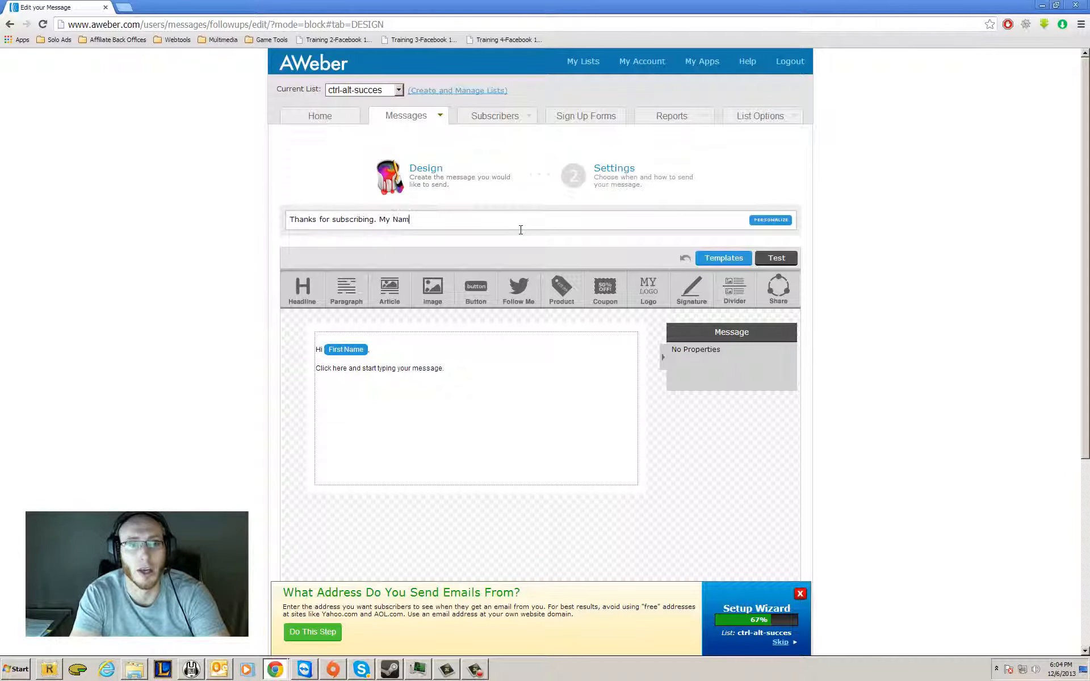
pyautogui.press('BackSpace')
pyautogui.press('BackSpace')
pyautogui.press('BackSpace')
pyautogui.write("name's Doug.")
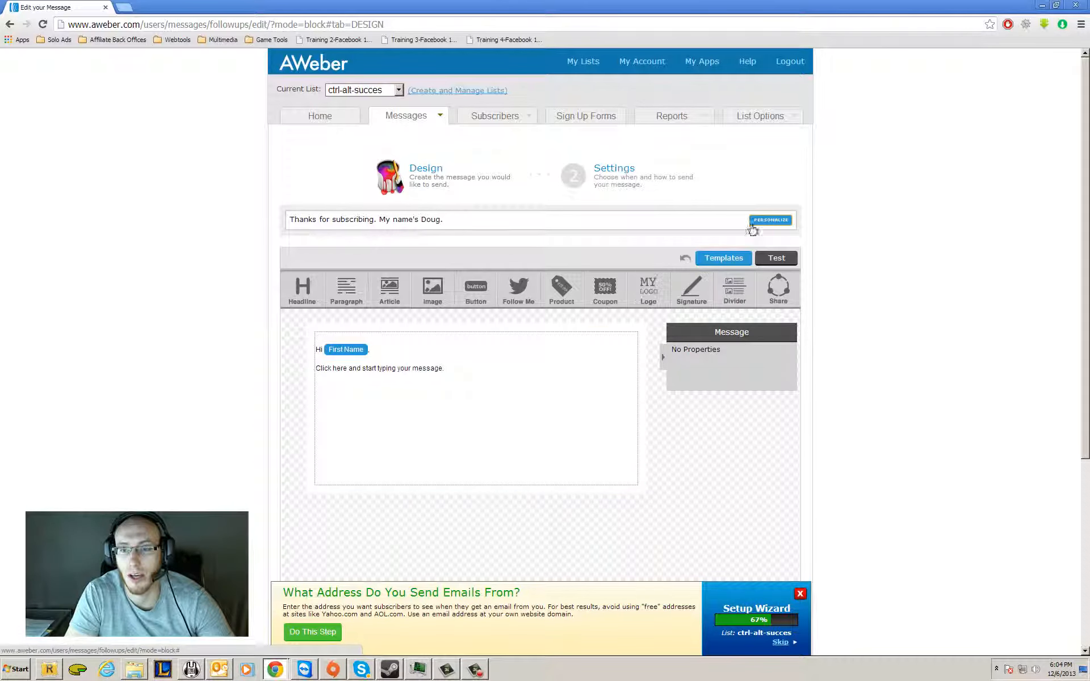
# Insert a Full Name personalization field on the empty line below the placeholder text and delete it again.
pyautogui.click(784, 223)
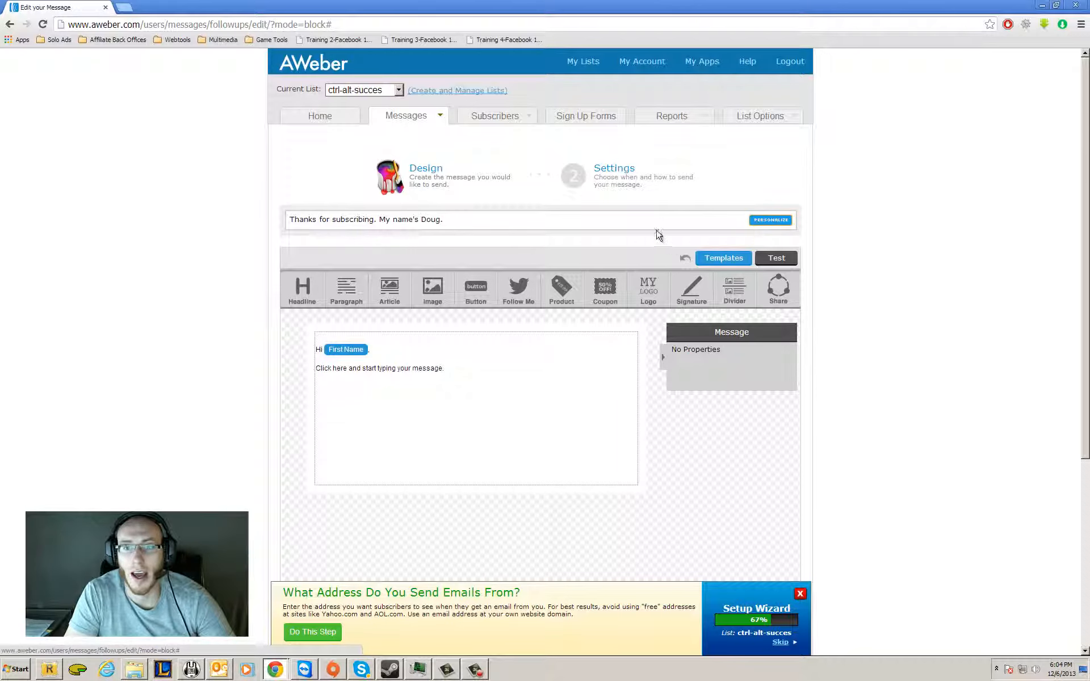
pyautogui.click(620, 218)
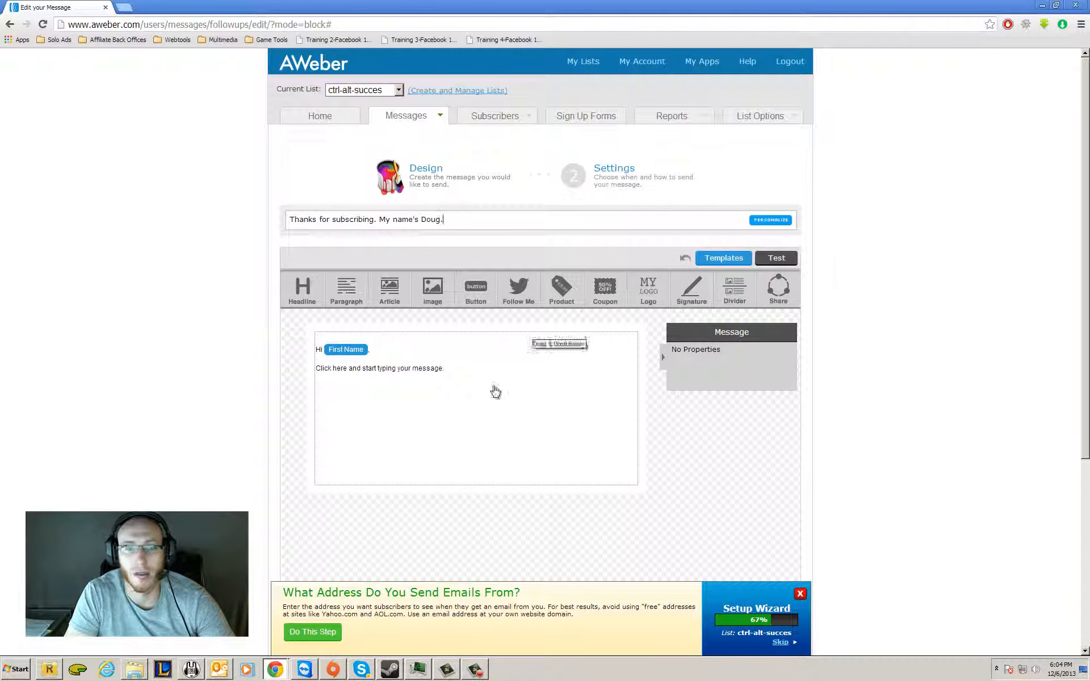
pyautogui.click(487, 416)
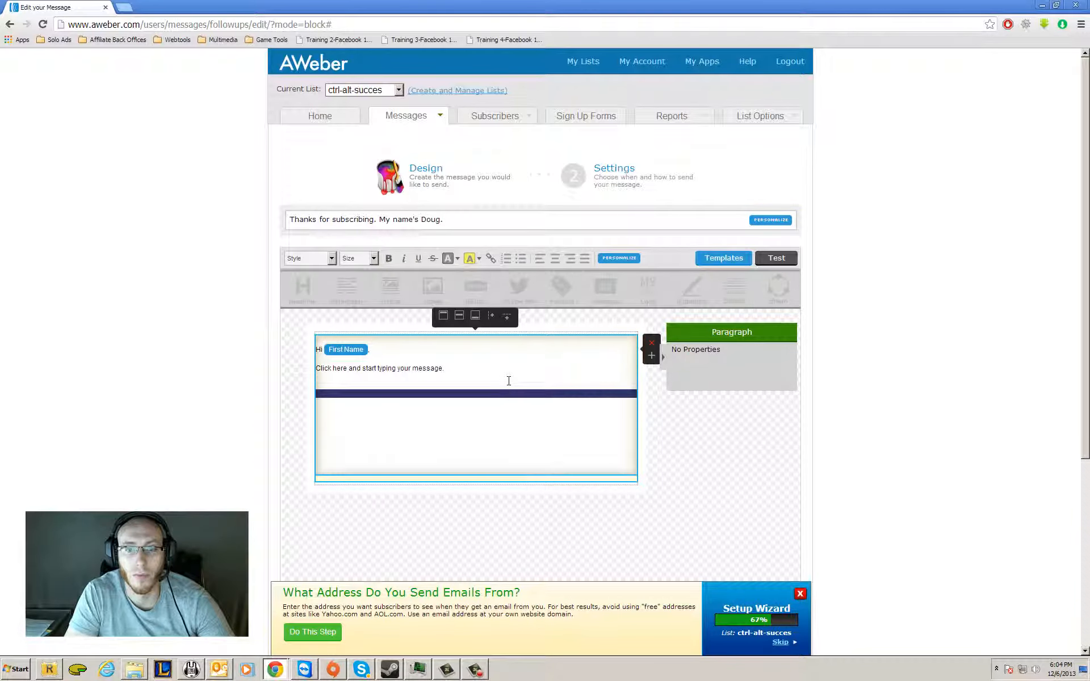
pyautogui.moveTo(508, 381); pyautogui.dragTo(196, 334)
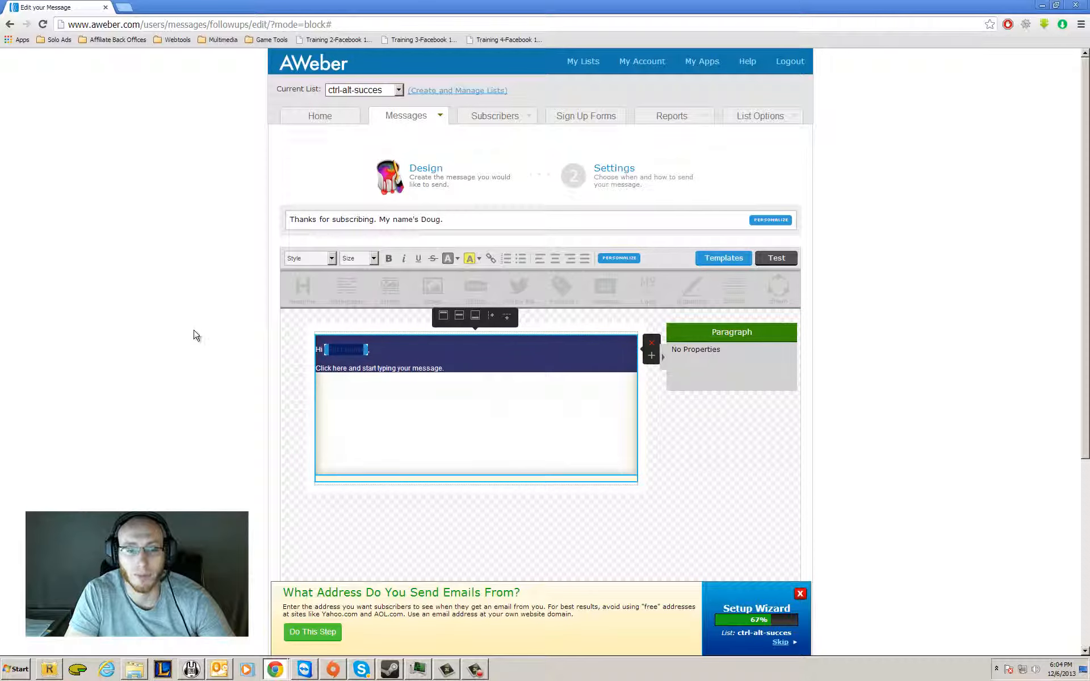
pyautogui.click(438, 393)
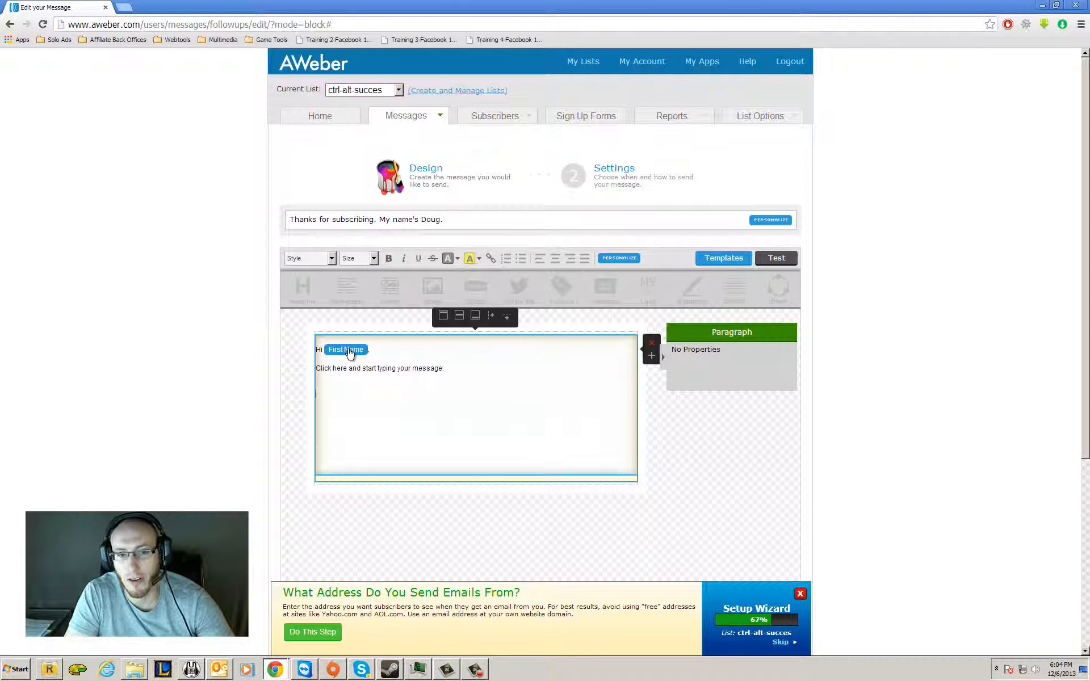
pyautogui.click(630, 259)
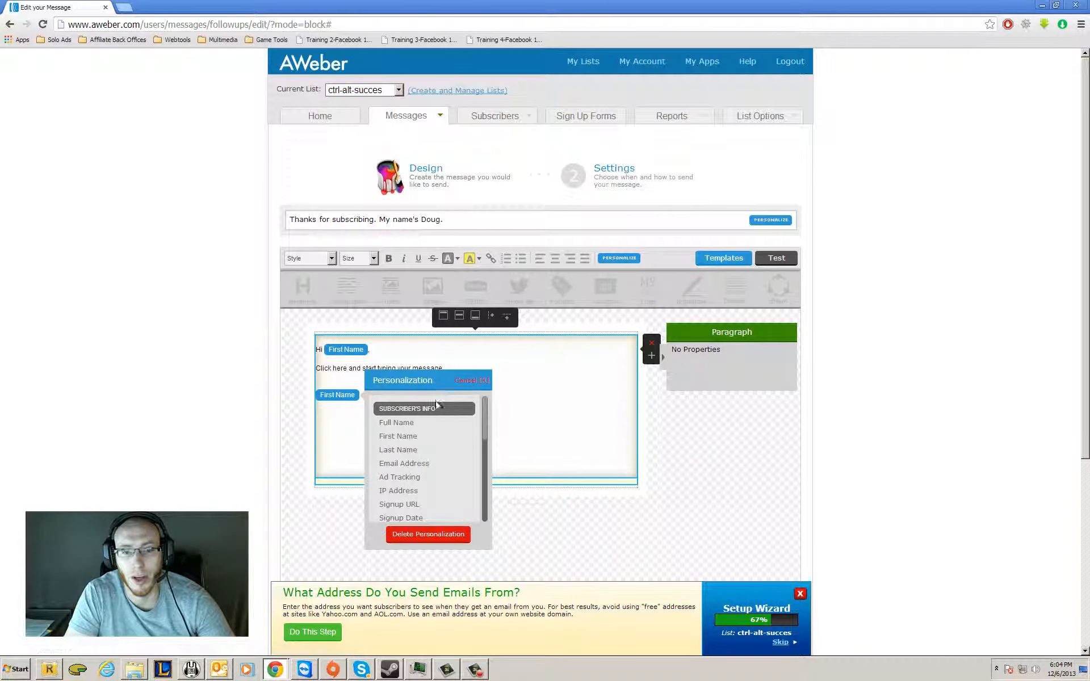
pyautogui.click(416, 425)
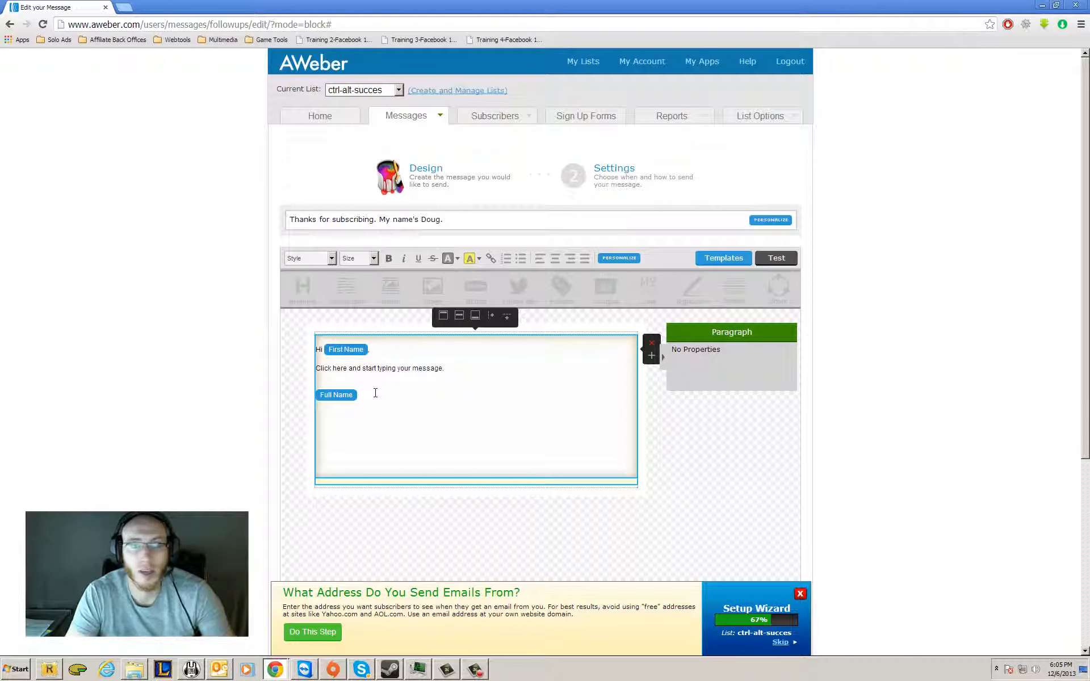
pyautogui.press('BackSpace')
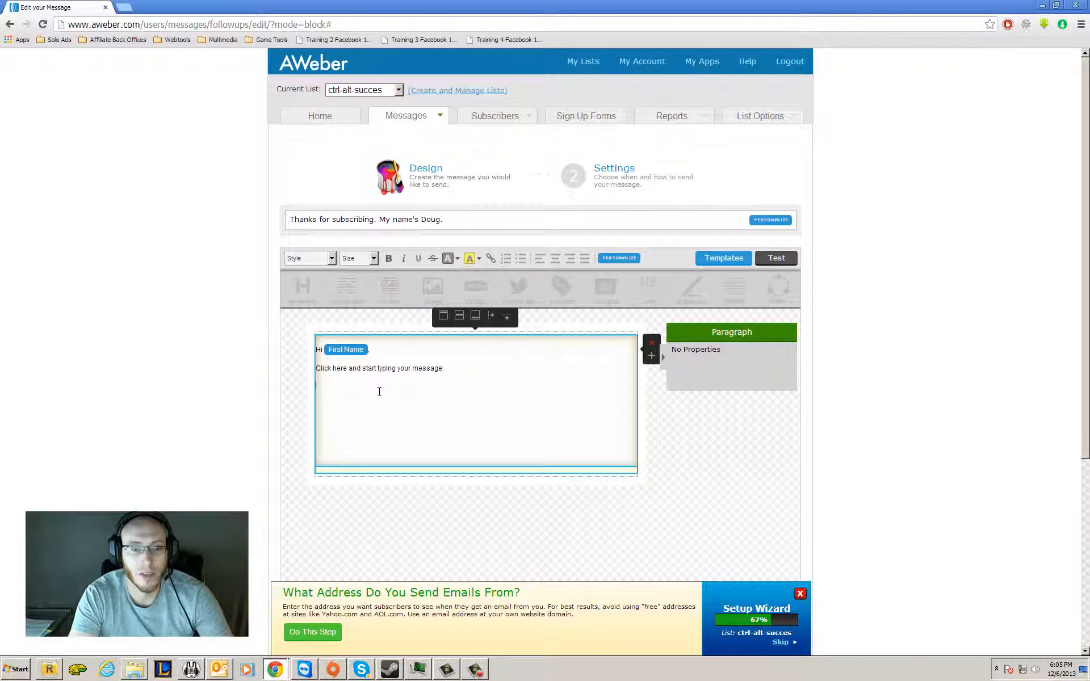
pyautogui.press('BackSpace')
# Replace the placeholder sentence below the greeting with "Thanks again for subscribing. I hope you enjoy the product/offer that I'm doing/promoting.".
pyautogui.moveTo(340, 380); pyautogui.dragTo(197, 372)
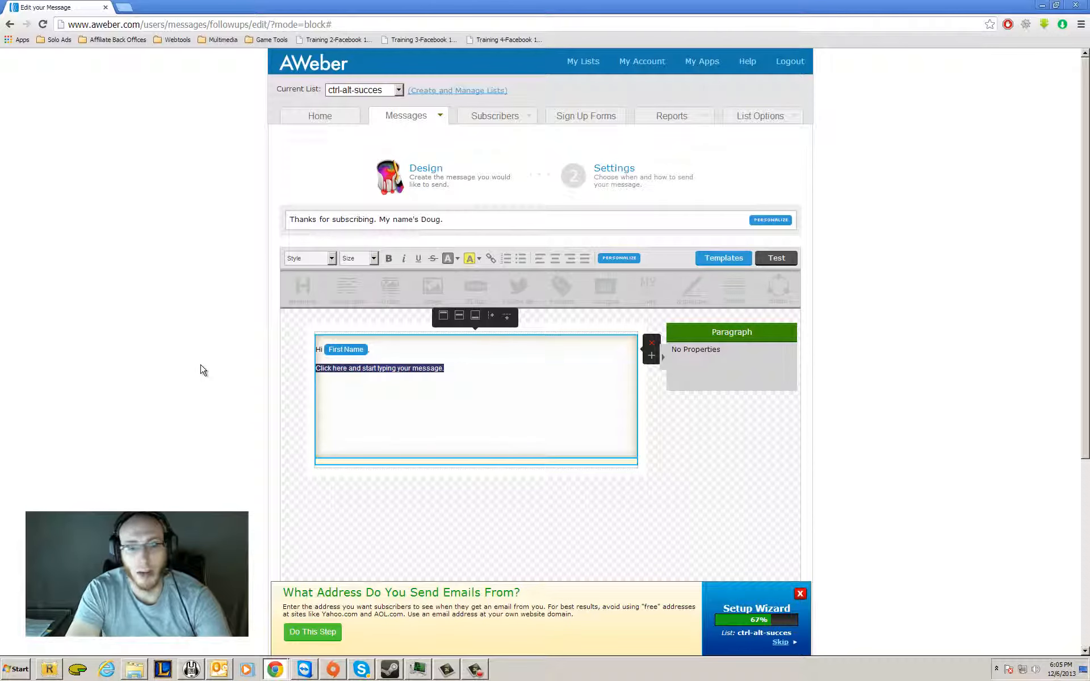
pyautogui.write('Thanks ')
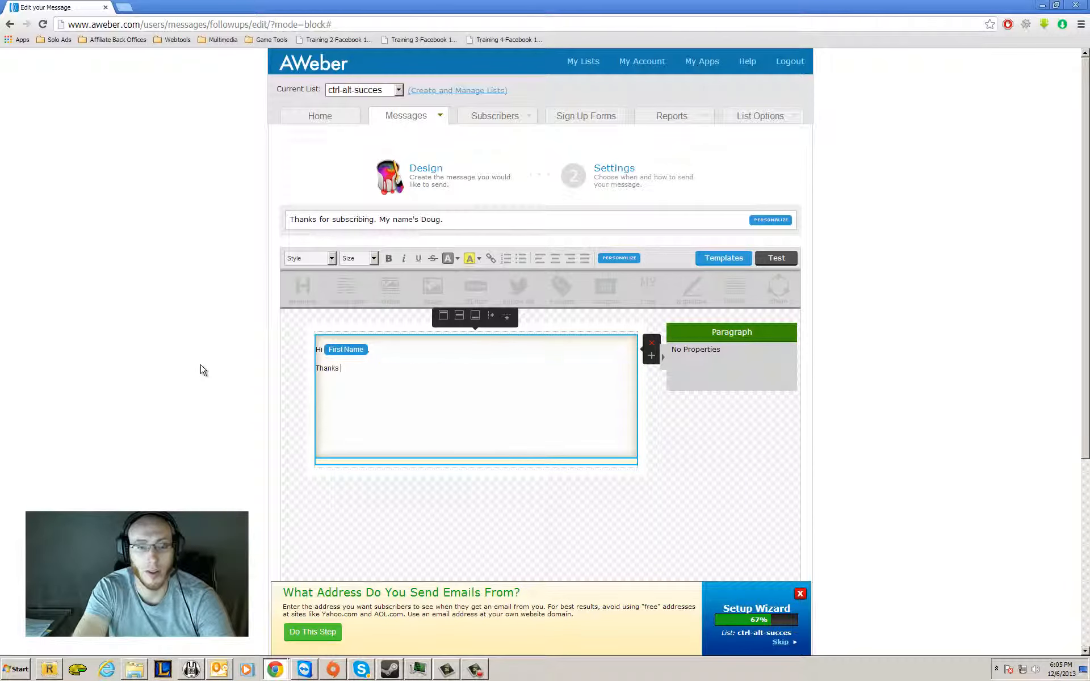
pyautogui.write('again for subs')
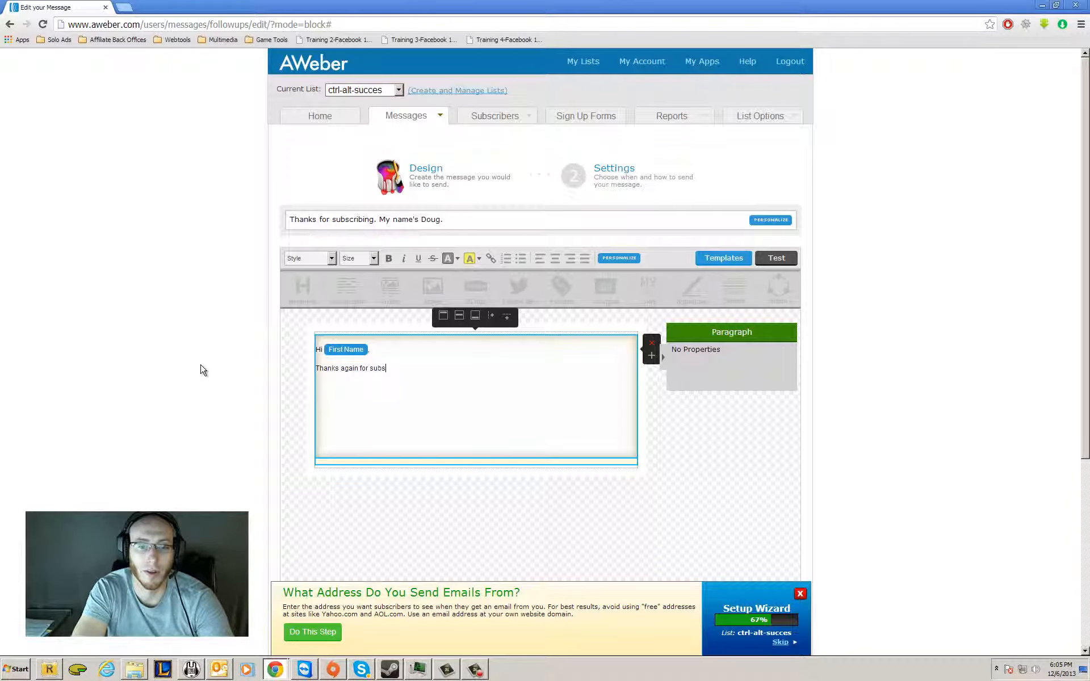
pyautogui.write('crib')
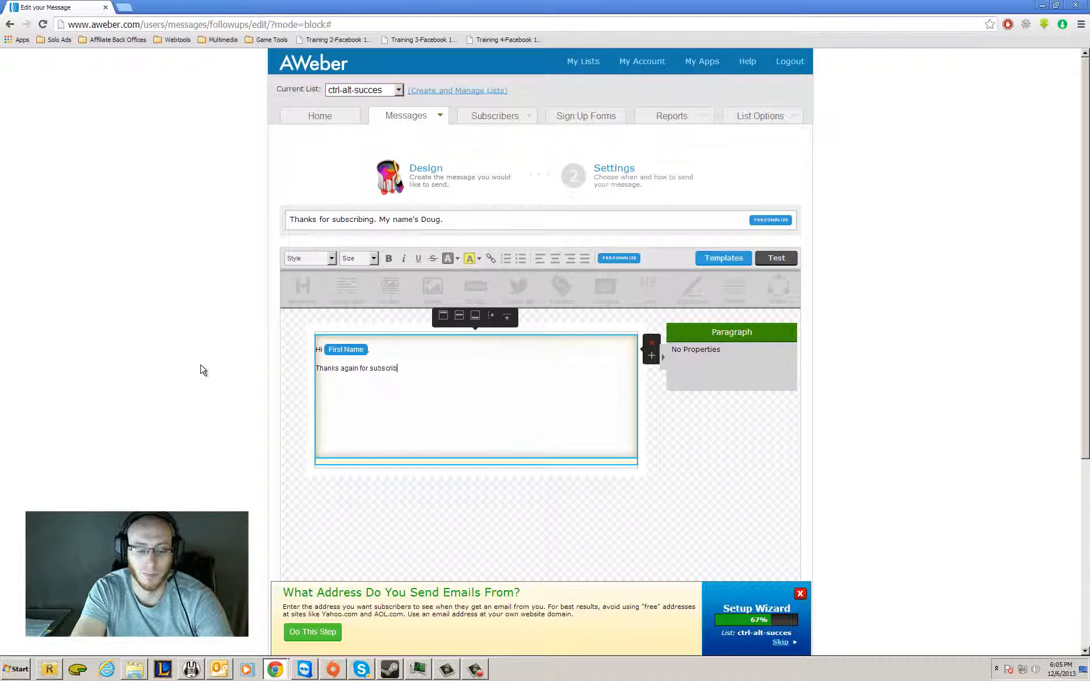
pyautogui.write('ing. I hope')
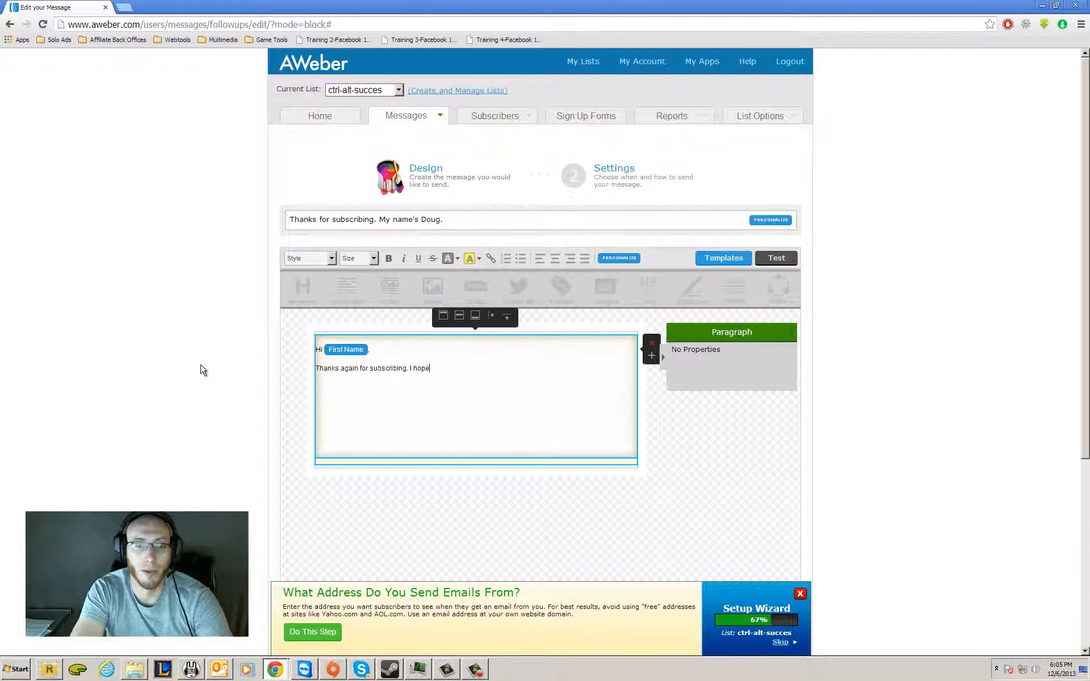
pyautogui.write(' you enjoy the pr')
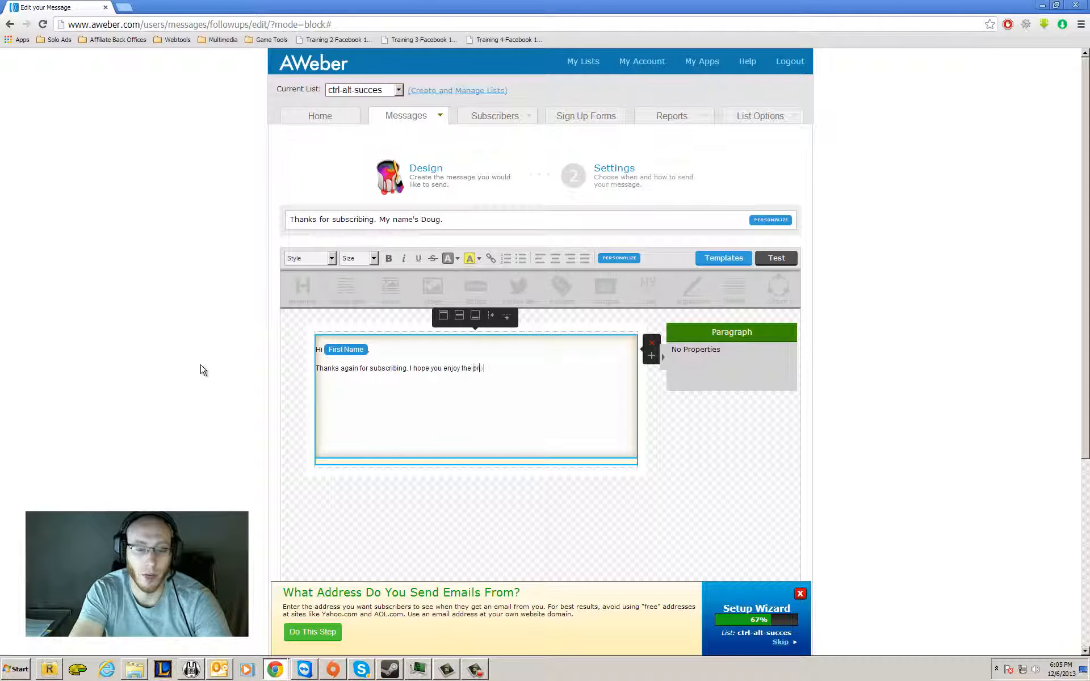
pyautogui.write('oduct/offer t')
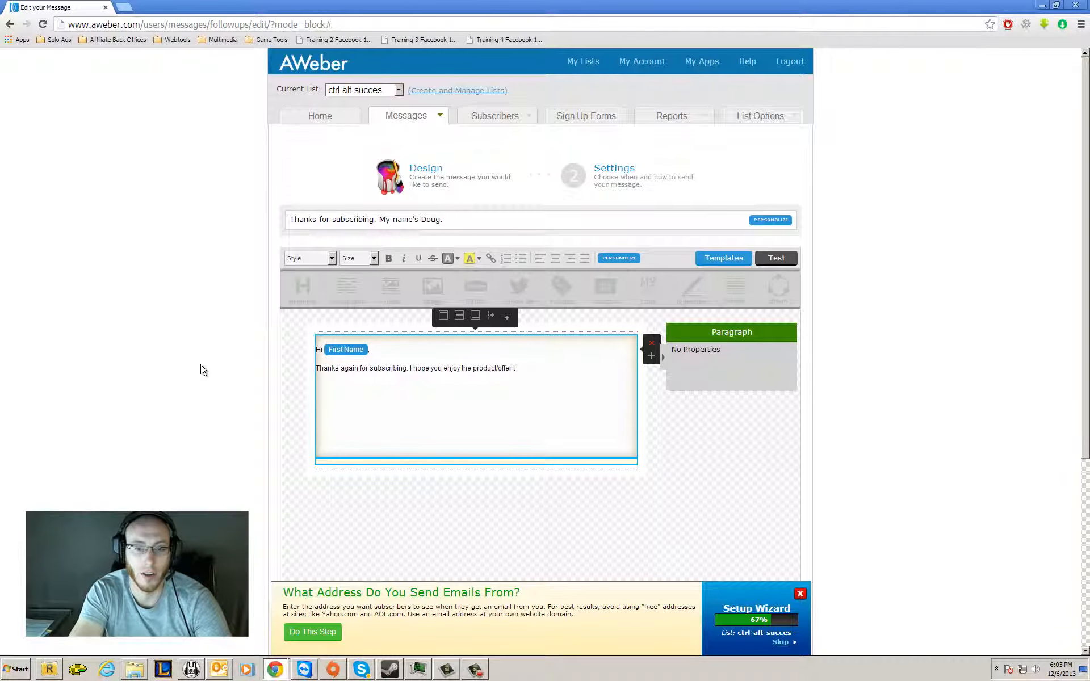
pyautogui.write("hat I'm doing")
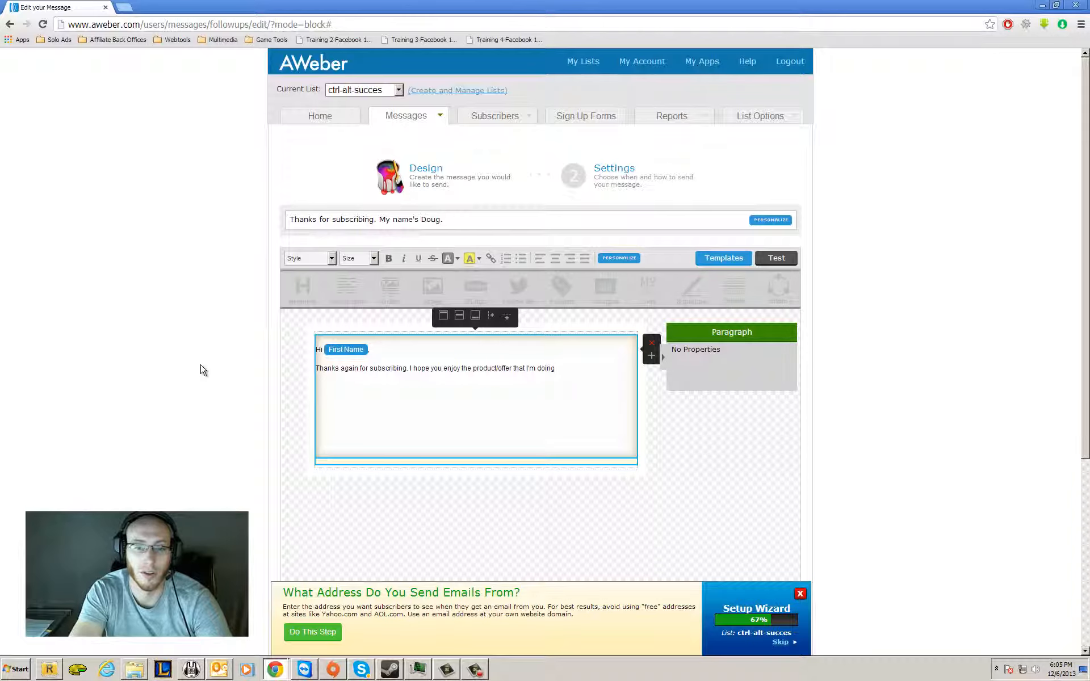
pyautogui.write('/promoting')
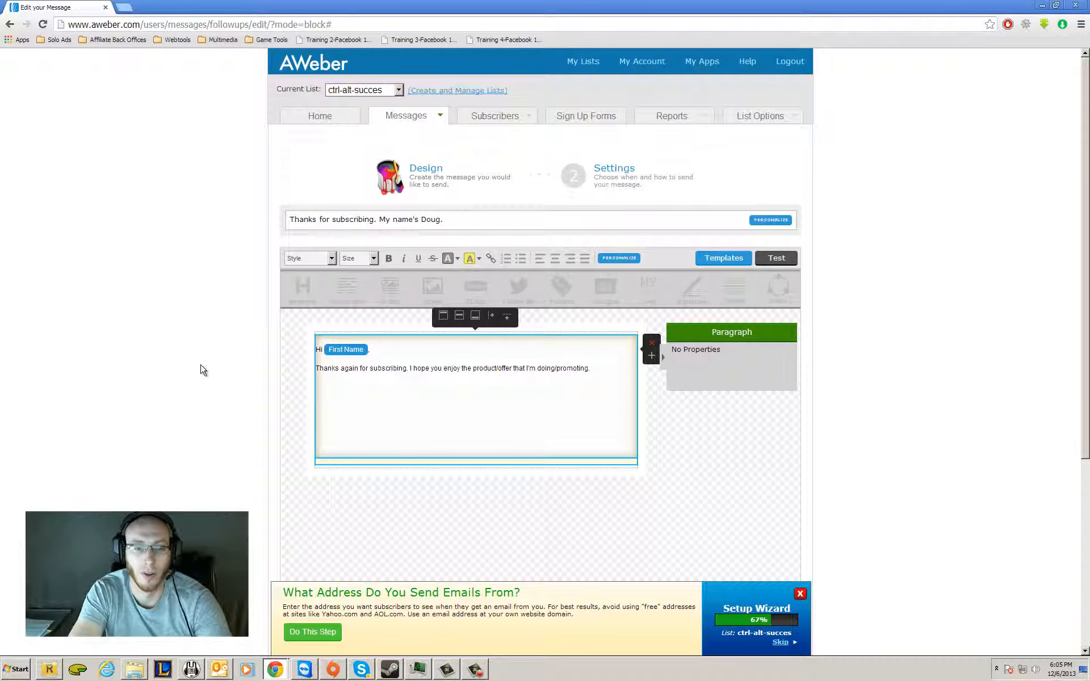
pyautogui.write('. Click the link')
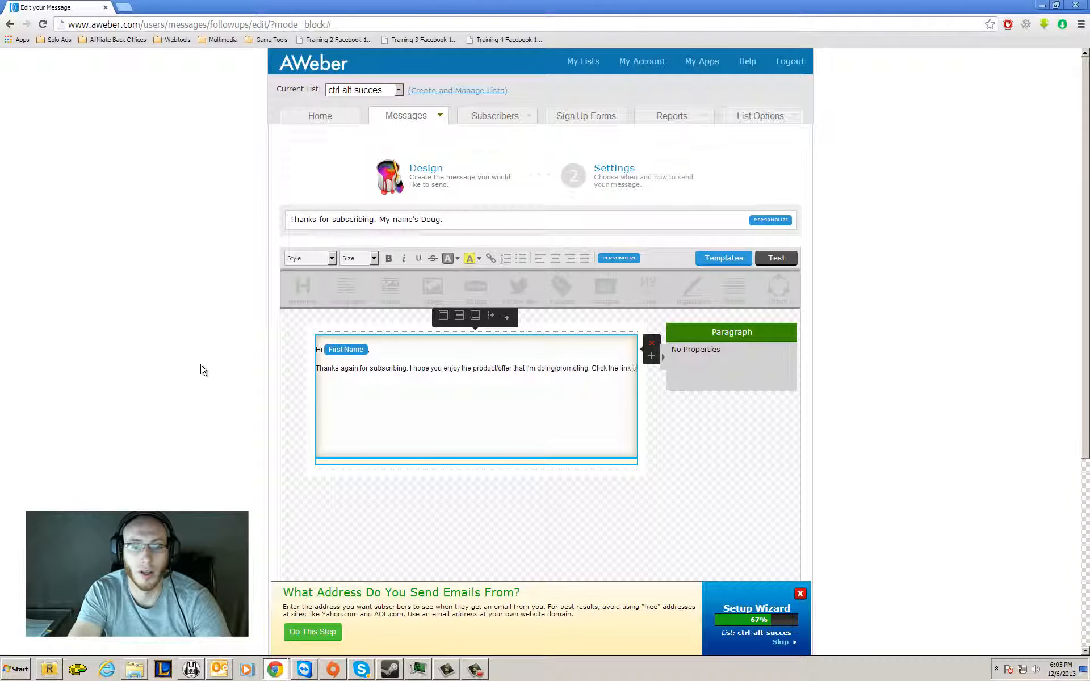
pyautogui.write(' below to ')
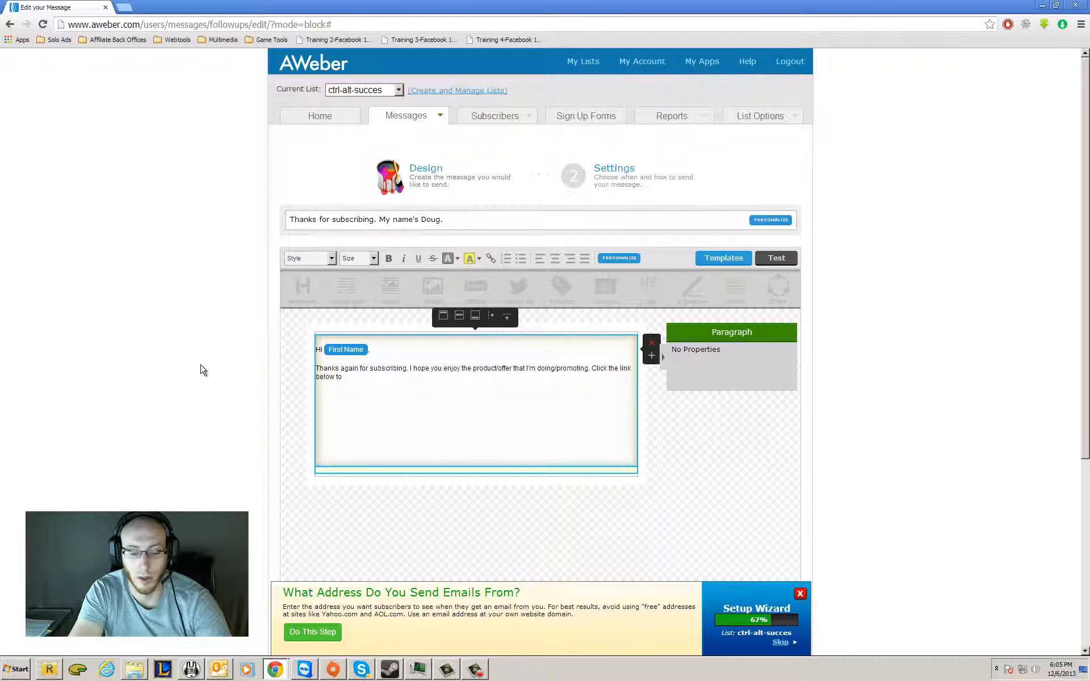
pyautogui.write('dovnload')
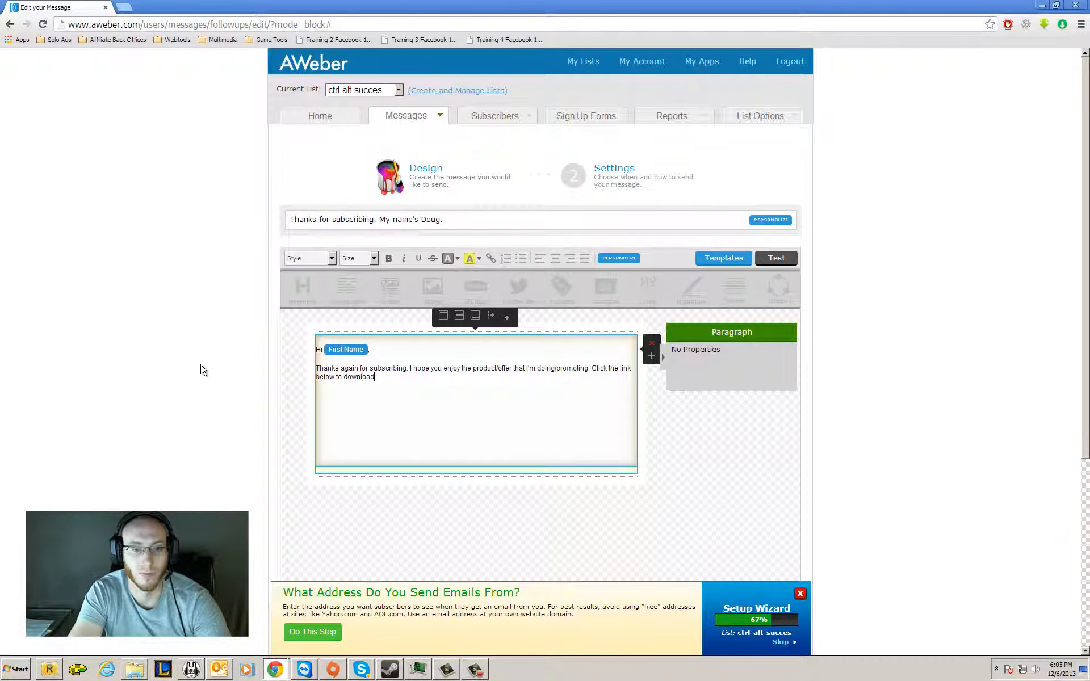
pyautogui.write('/buy')
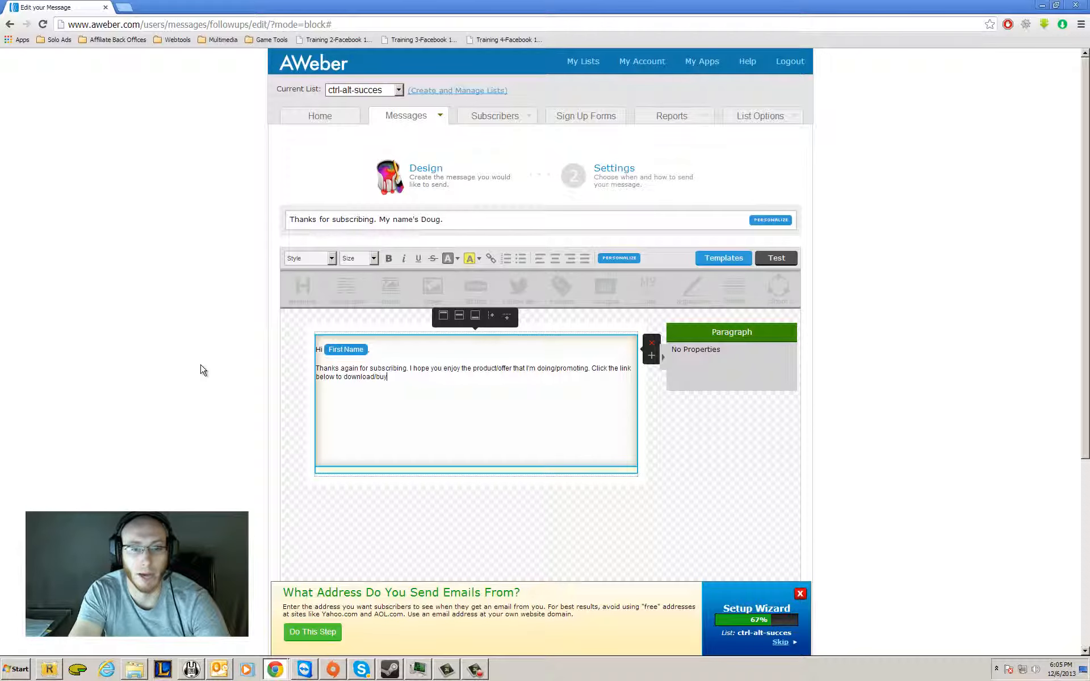
pyautogui.write('!')
# Continue the paragraph with "Click the link below to download/buy!" and start a new line below it.
pyautogui.press('Return')
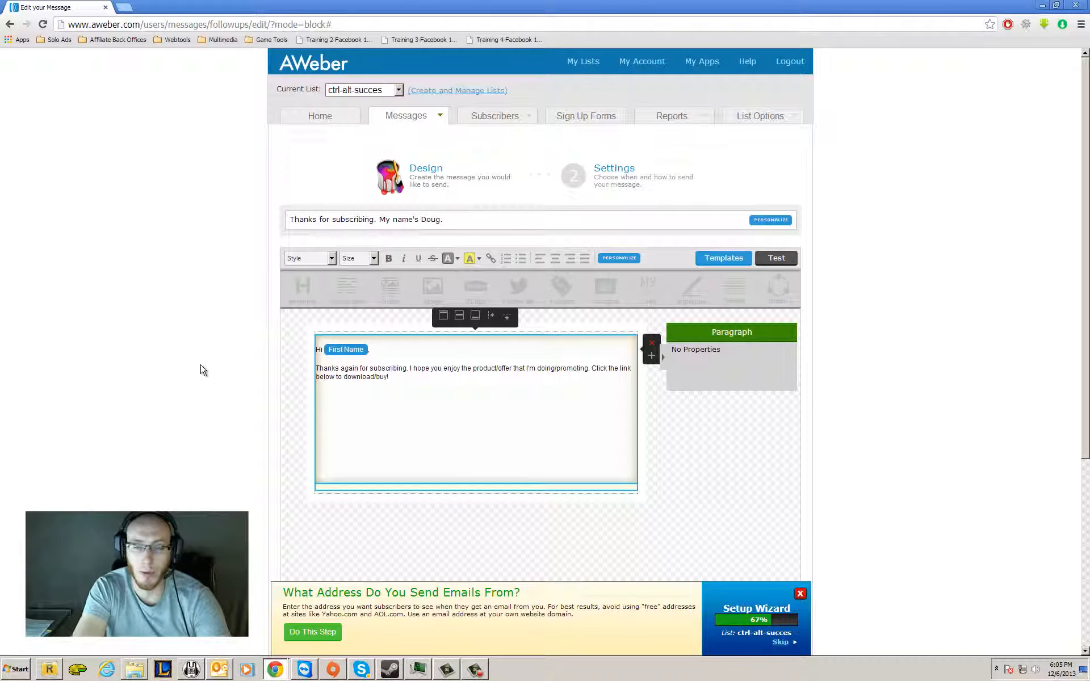
pyautogui.write('http')
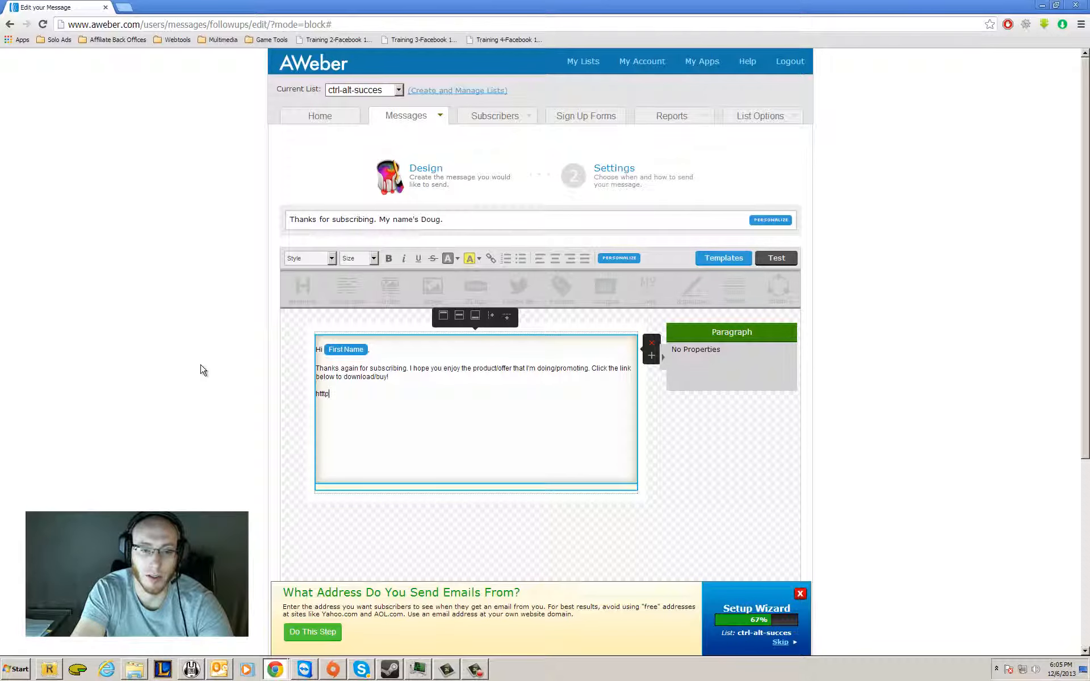
pyautogui.press('BackSpace')
pyautogui.press('BackSpace')
pyautogui.press('BackSpace')
pyautogui.write('tp')
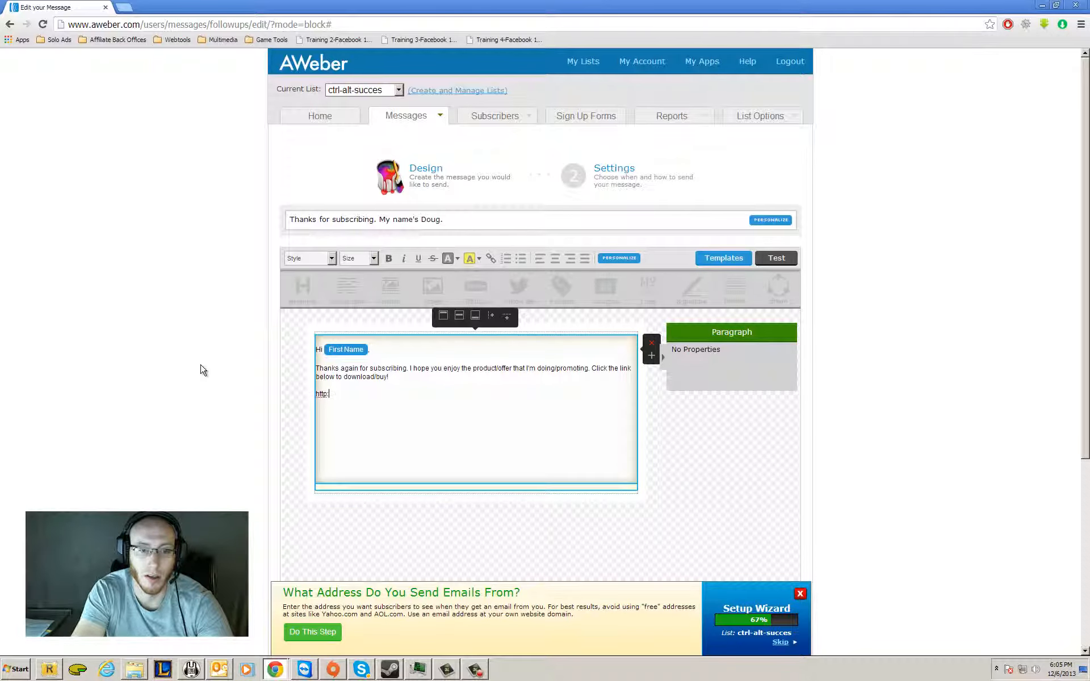
pyautogui.write('://www.m')
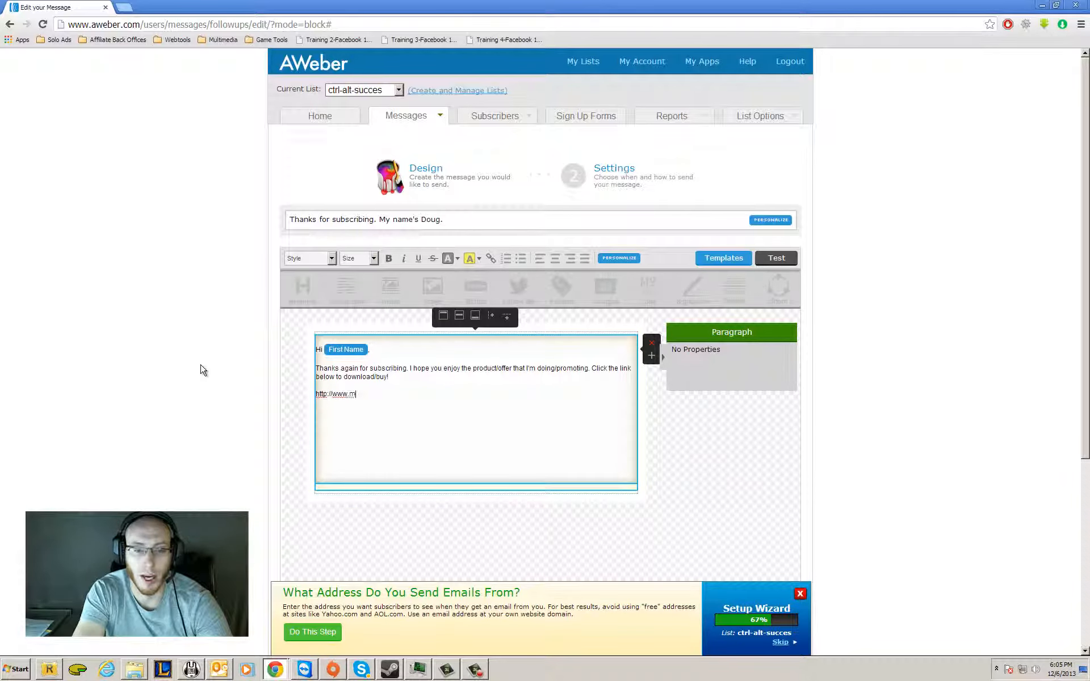
pyautogui.write('yoffer.com')
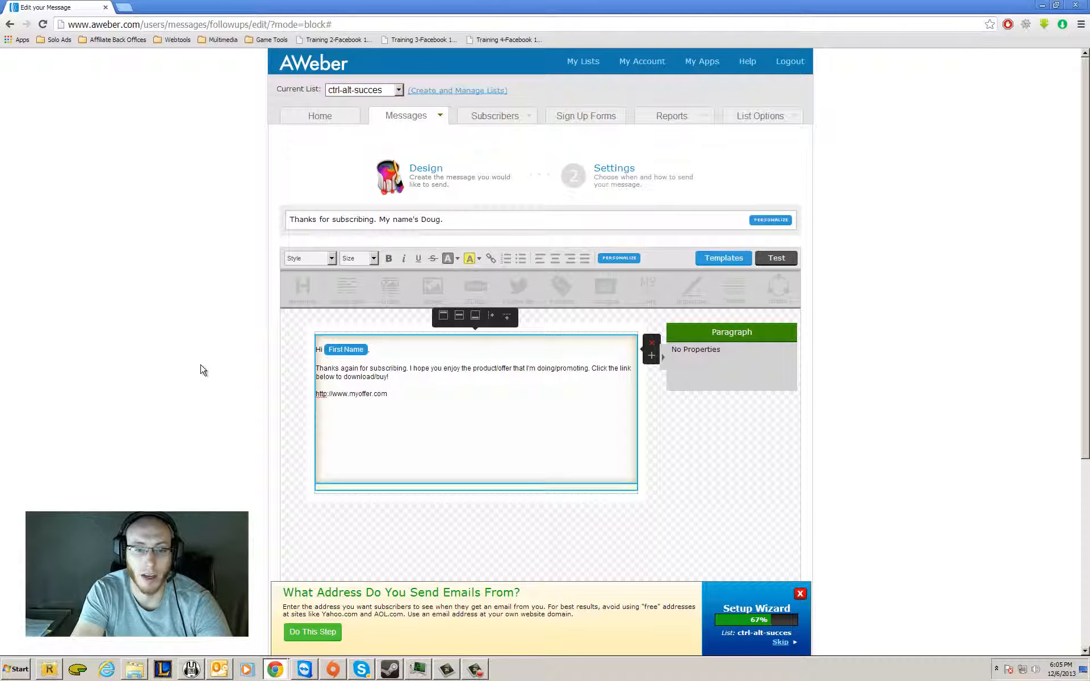
pyautogui.write('/makemoney')
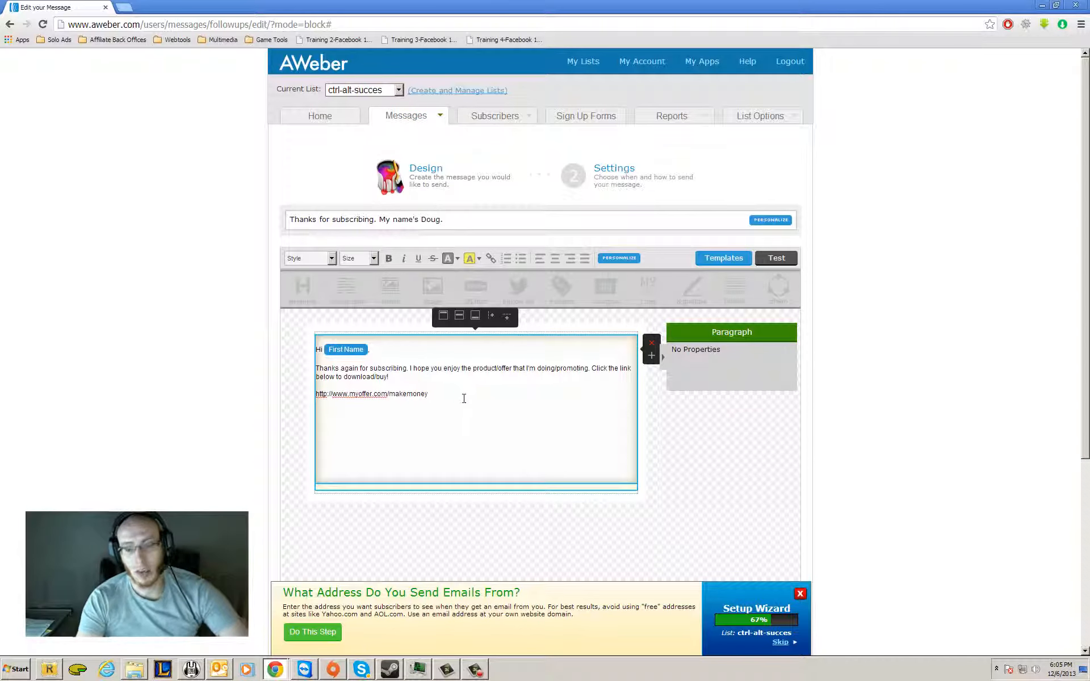
pyautogui.press('Return')
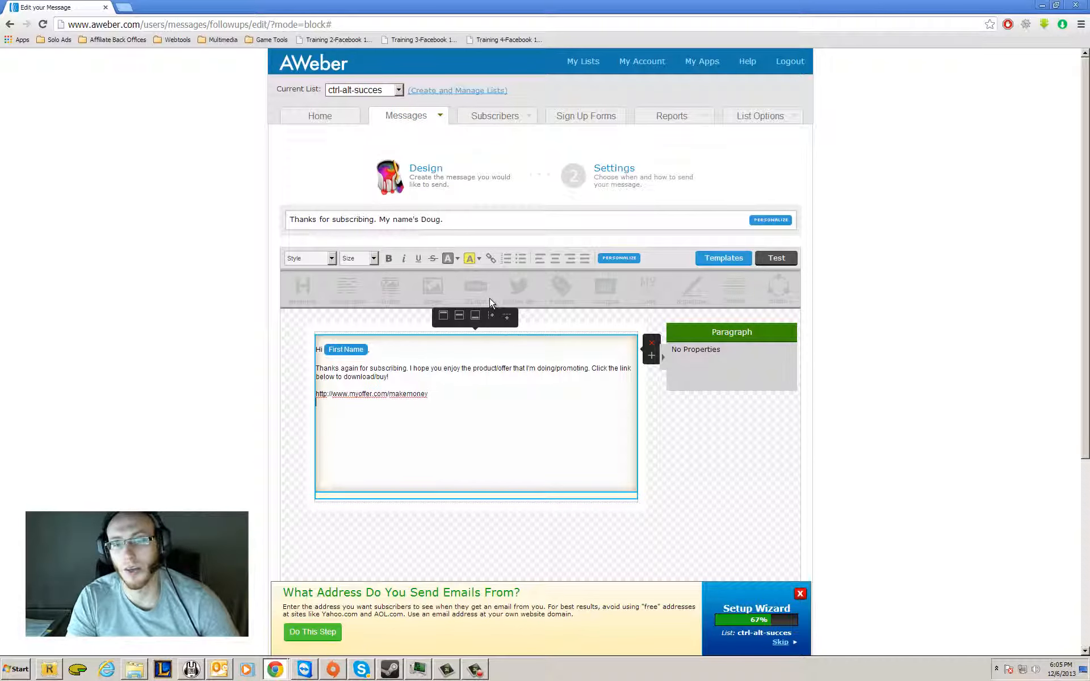
pyautogui.press('Return')
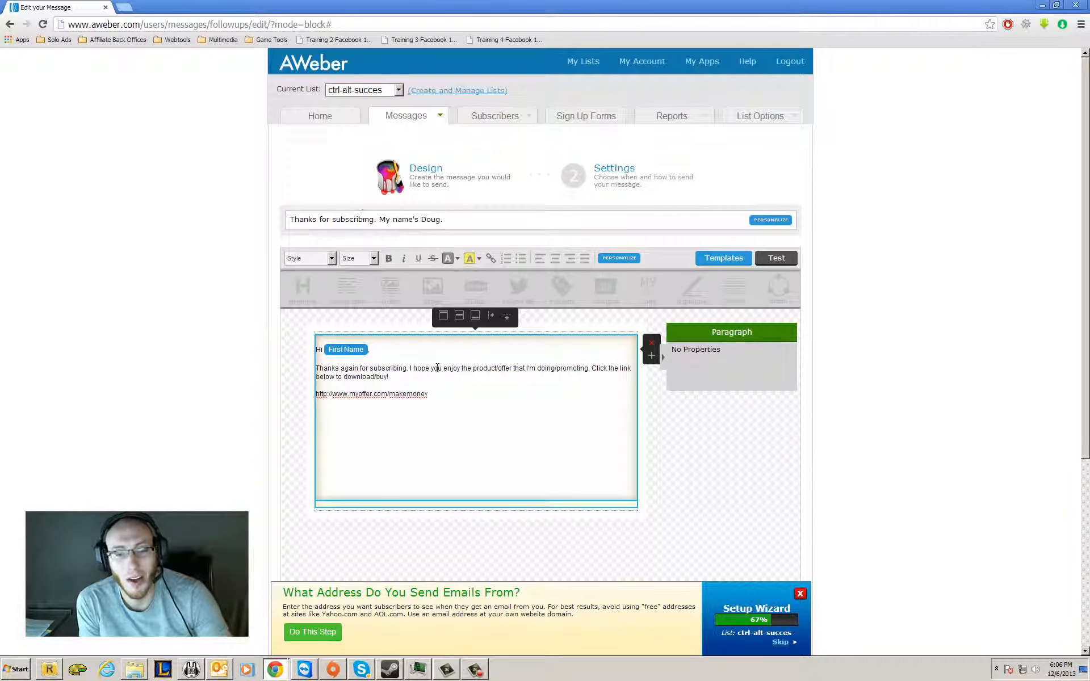
pyautogui.moveTo(428, 394); pyautogui.dragTo(284, 394)
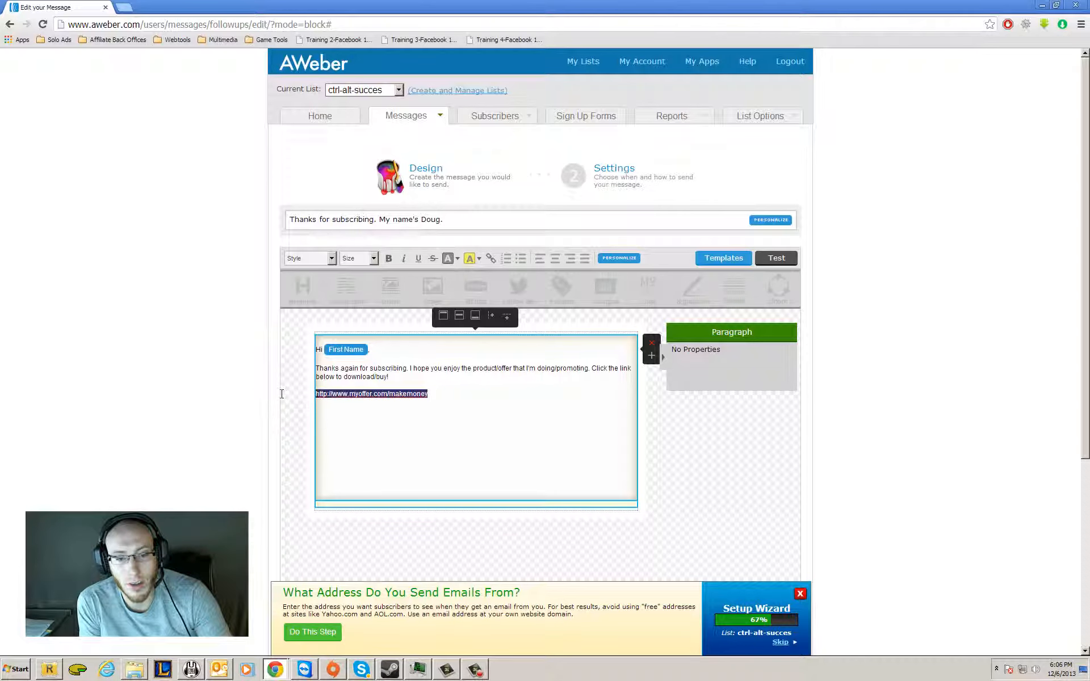
pyautogui.click(491, 258)
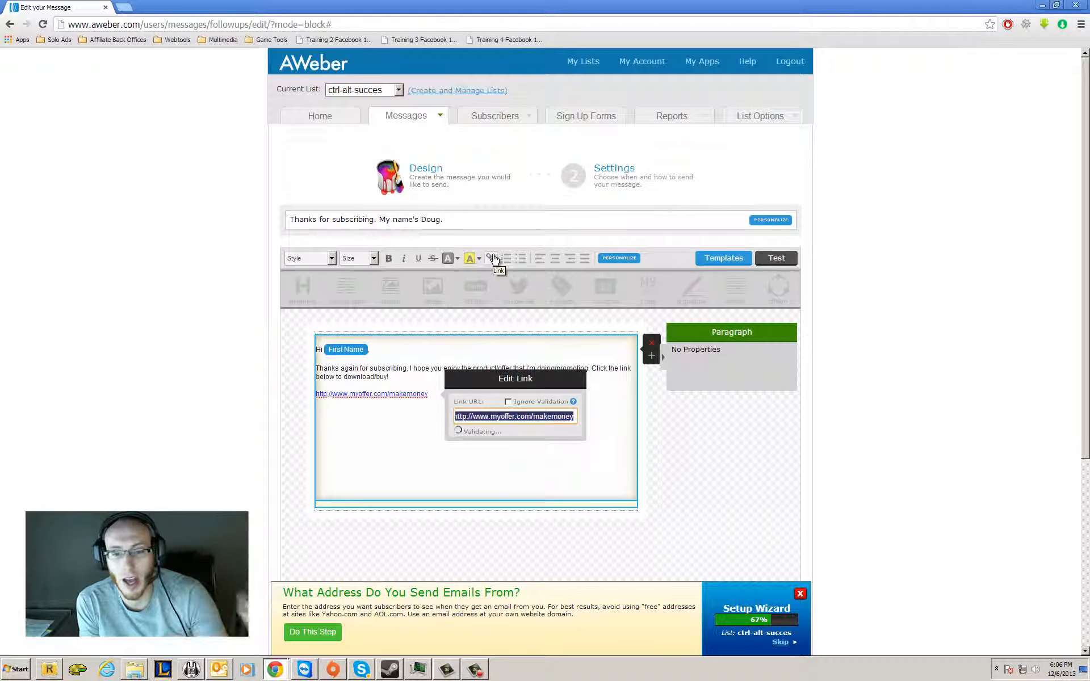
pyautogui.click(509, 408)
pyautogui.click(370, 449)
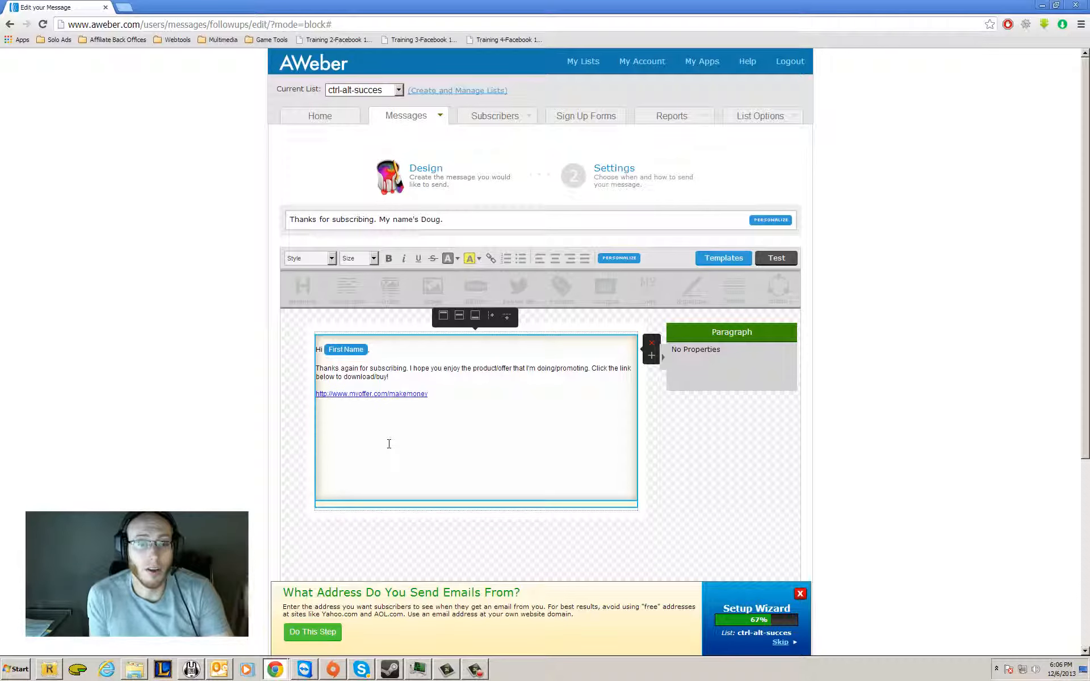
# Write "Click here to download my offer." below the linked address, separated by a blank line.
pyautogui.press('BackSpace')
pyautogui.press('BackSpace')
pyautogui.press('BackSpace')
pyautogui.press('BackSpace')
pyautogui.press('BackSpace')
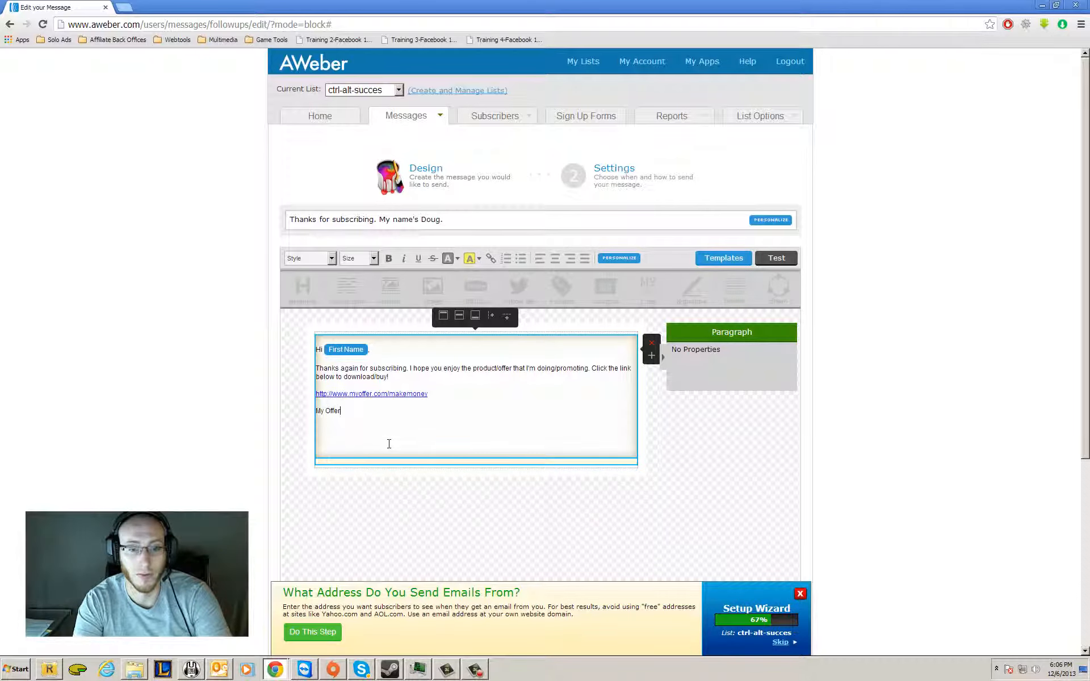
pyautogui.press('BackSpace')
pyautogui.press('BackSpace')
pyautogui.press('BackSpace')
pyautogui.press('BackSpace')
pyautogui.press('BackSpace')
pyautogui.press('BackSpace')
pyautogui.press('BackSpace')
pyautogui.press('BackSpace')
pyautogui.write('Cl')
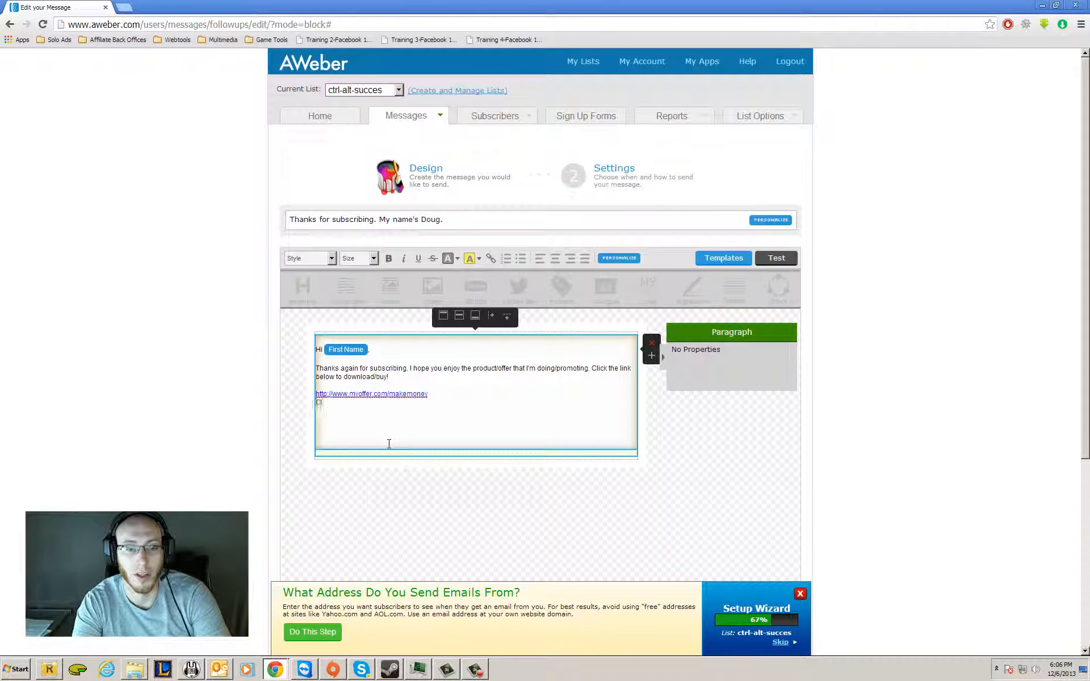
pyautogui.press('BackSpace')
pyautogui.press('BackSpace')
pyautogui.press('Return')
pyautogui.write('Click')
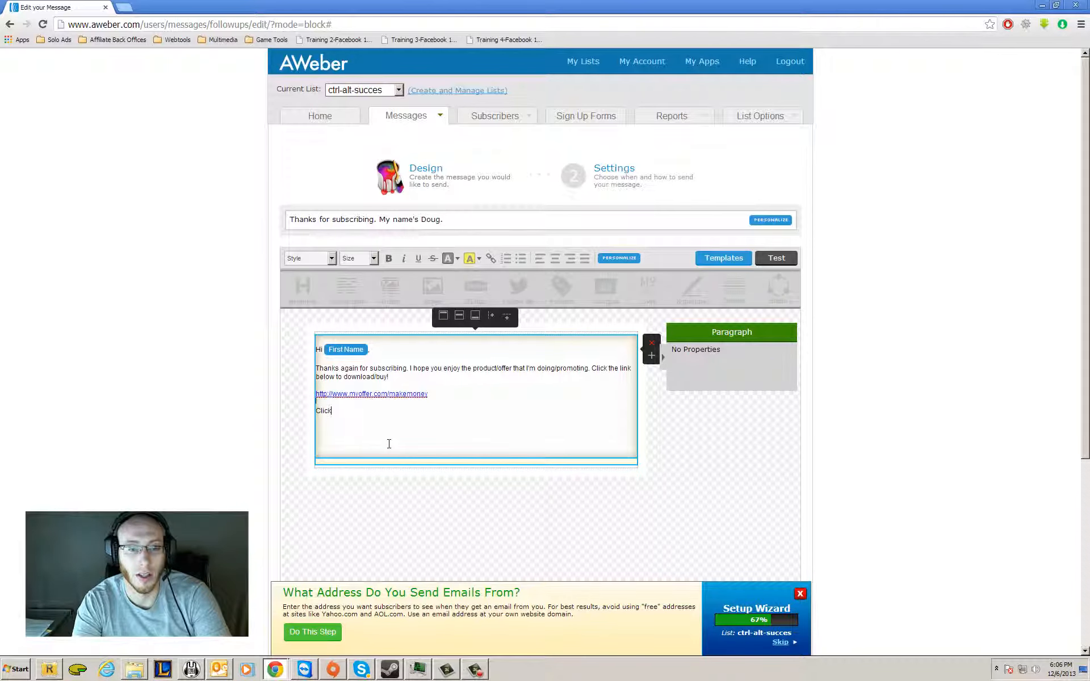
pyautogui.write(' here to downlo')
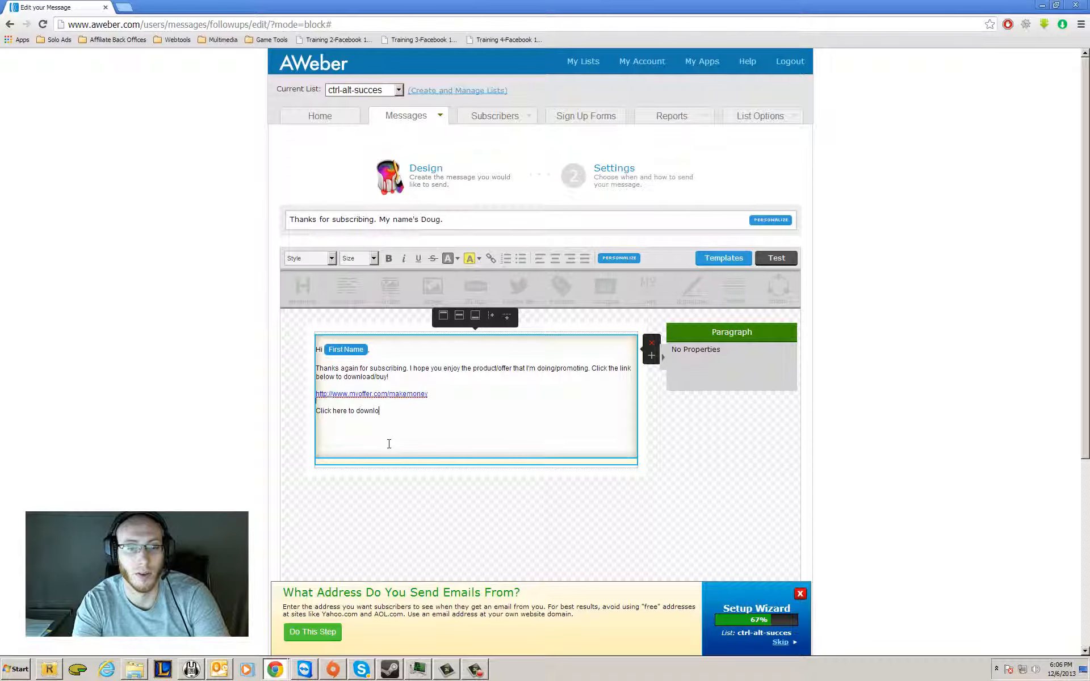
pyautogui.write('ad my offer.')
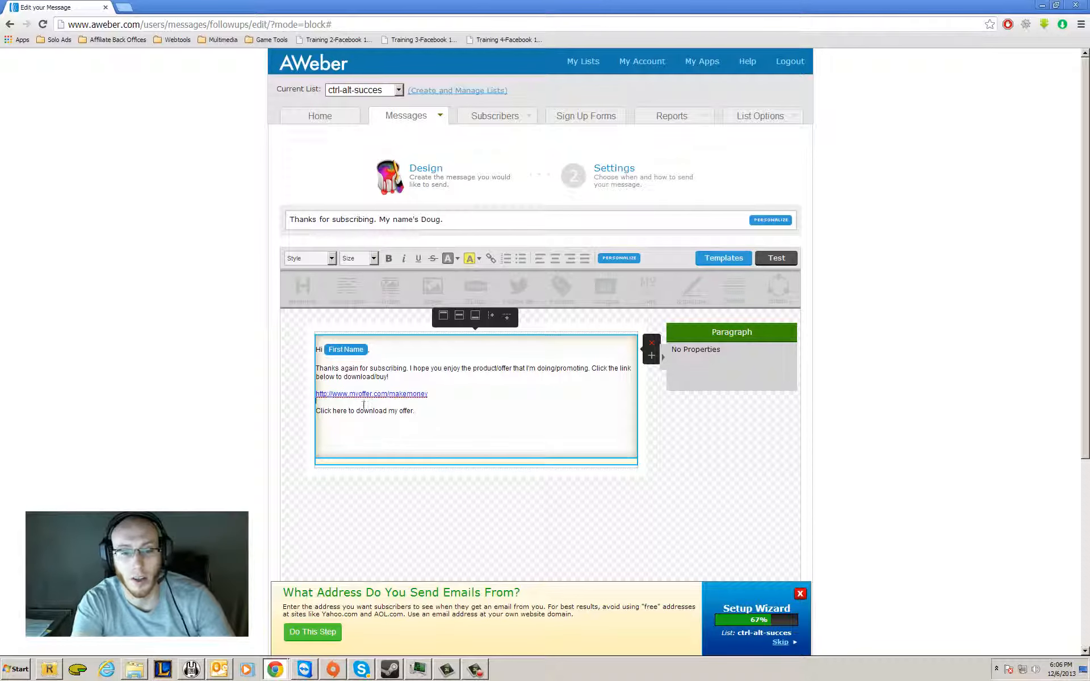
pyautogui.moveTo(448, 398); pyautogui.dragTo(285, 399)
pyautogui.hotkey('ctrl', 'c')
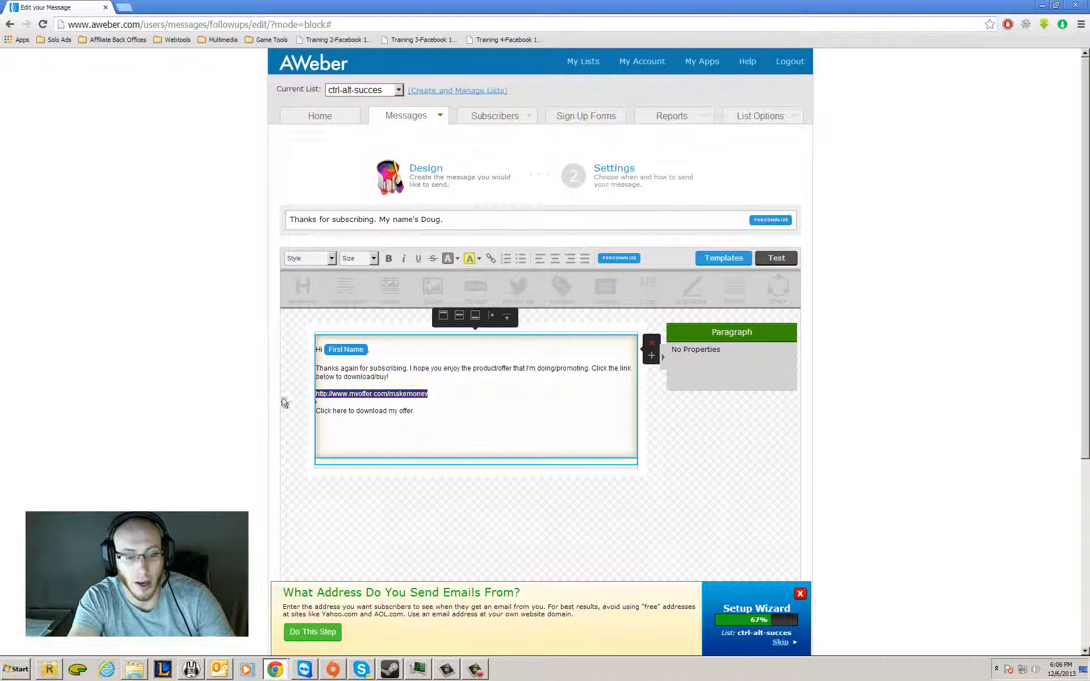
pyautogui.moveTo(417, 411); pyautogui.dragTo(304, 418)
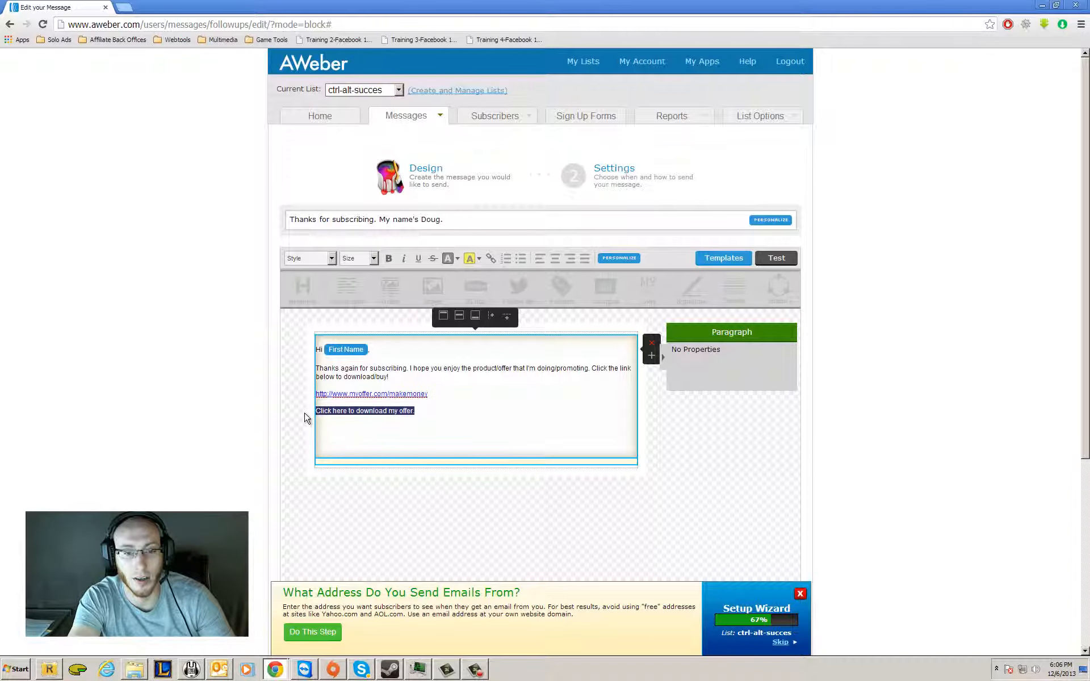
pyautogui.click(490, 260)
pyautogui.hotkey('ctrl', 'v')
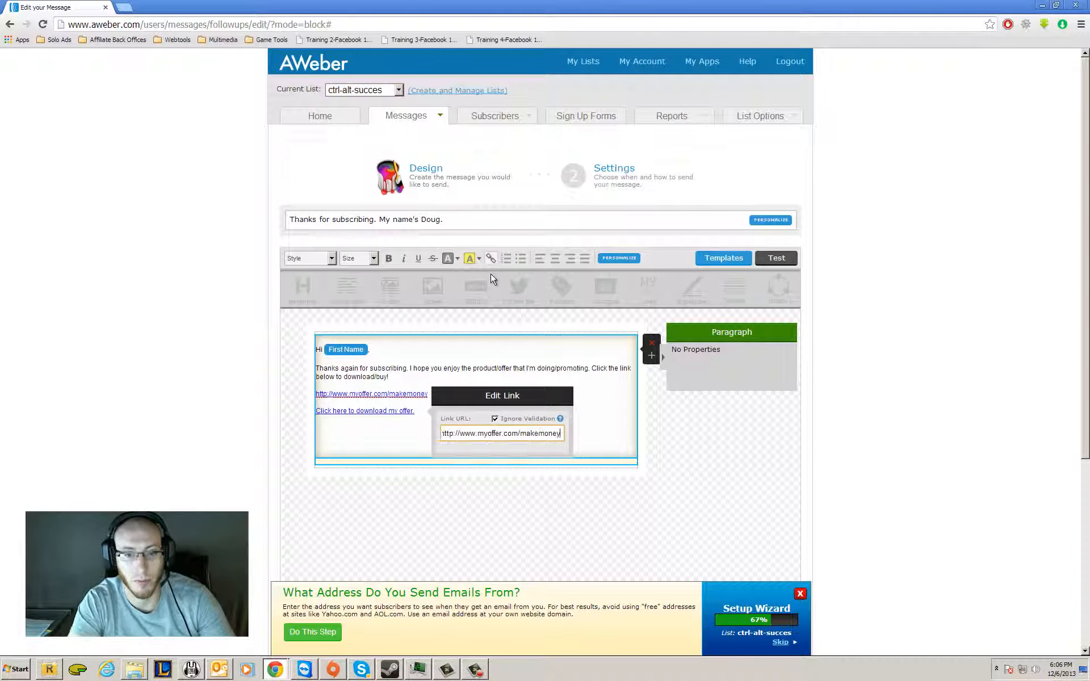
pyautogui.click(383, 431)
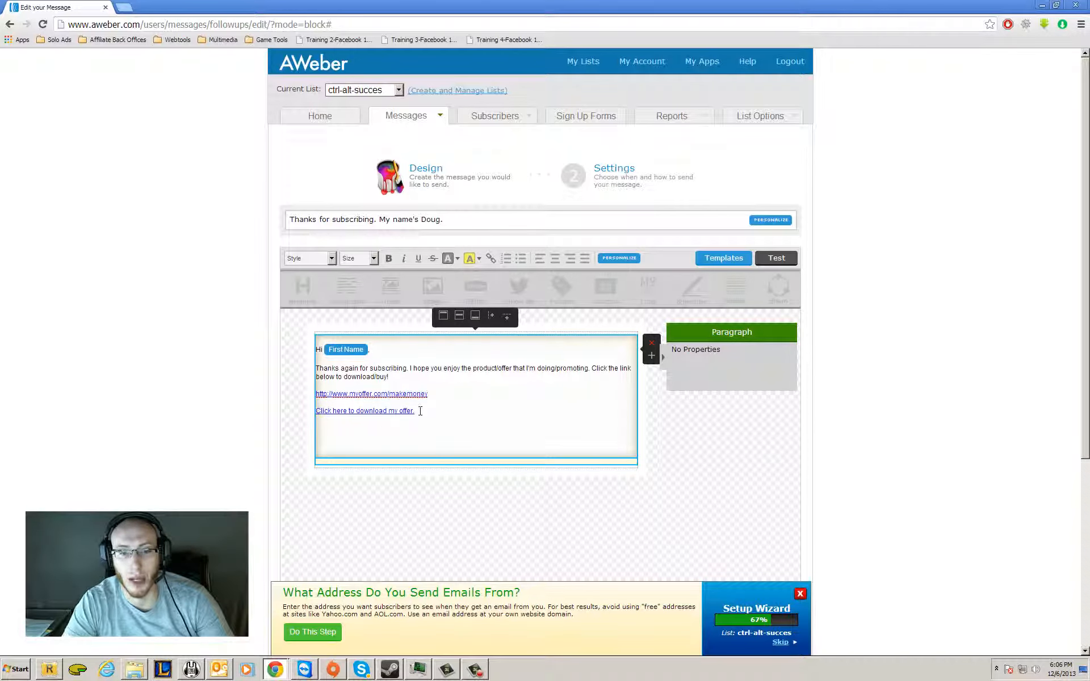
pyautogui.moveTo(419, 411); pyautogui.dragTo(247, 402)
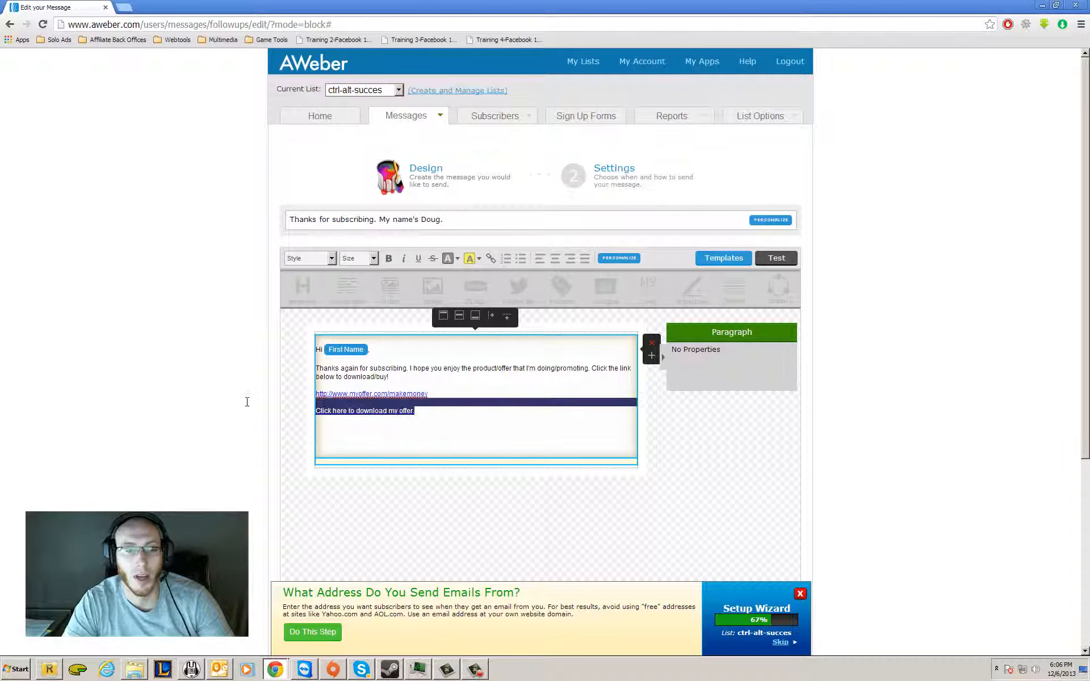
pyautogui.press('BackSpace')
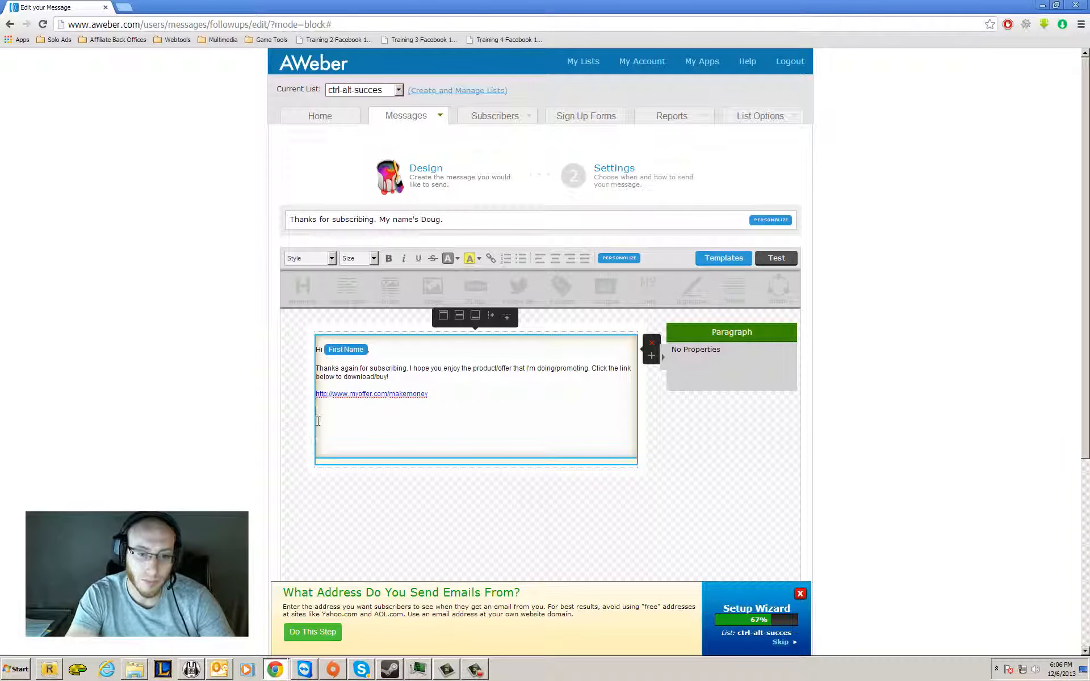
# Write the closing "See you later!" below the offer link and sign with the sender's first name on a new line.
pyautogui.write('See you l')
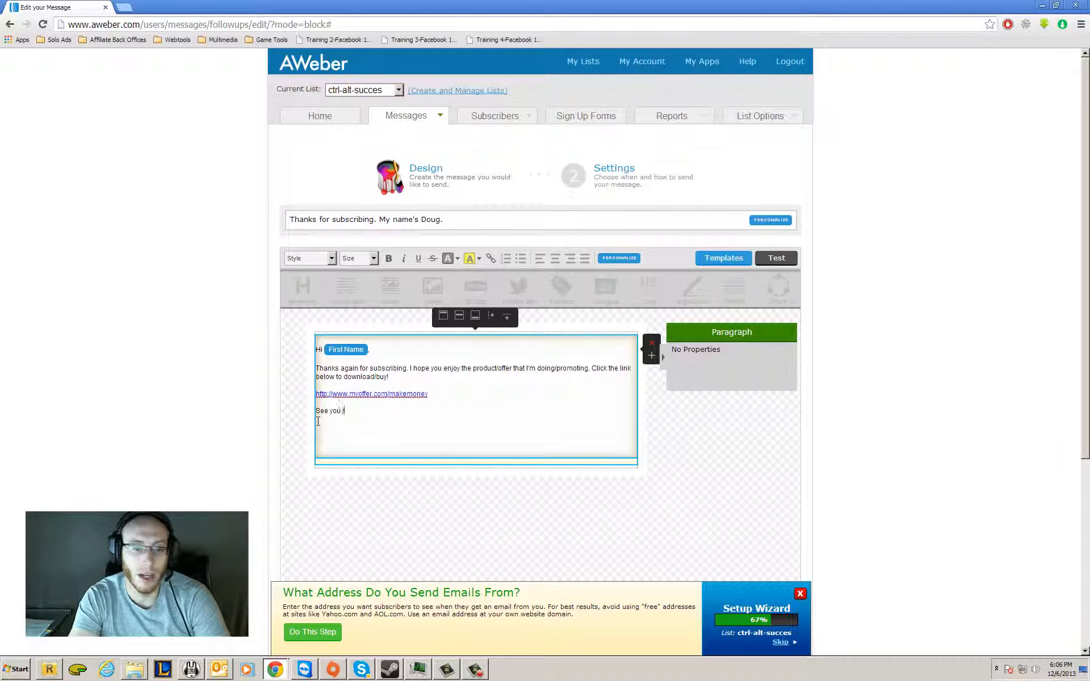
pyautogui.write('ater!')
pyautogui.press('Return')
pyautogui.write('Doug')
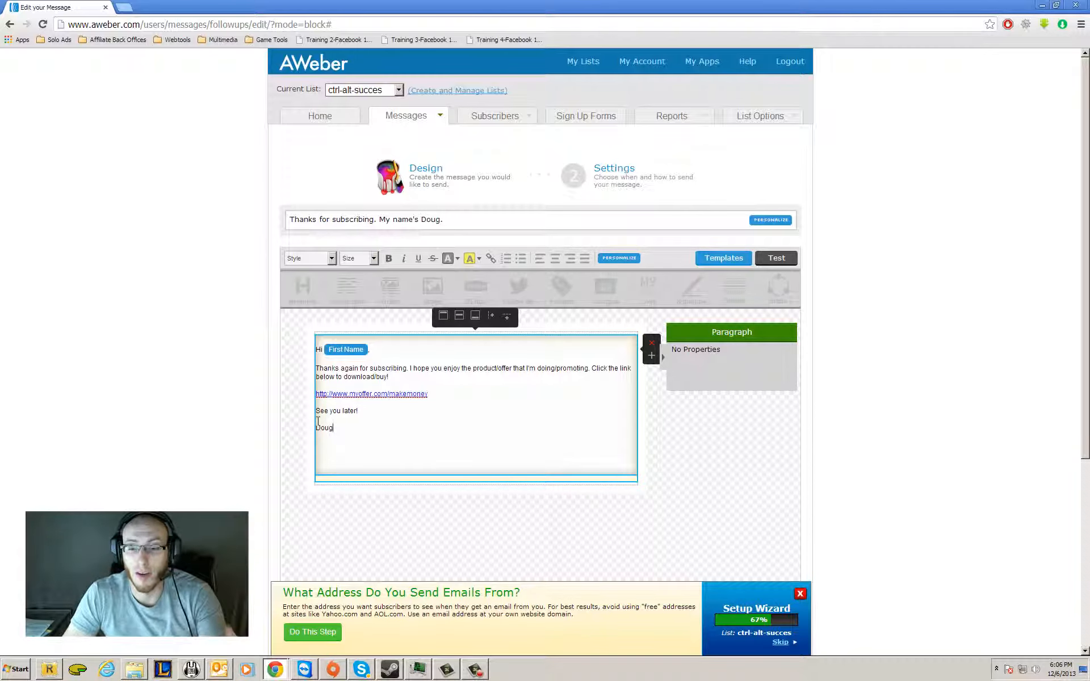
# Dismiss the setup wizard banner, save the finished message with click tracking on, and start another follow-up message.
pyautogui.scroll(-3, 426, 477)
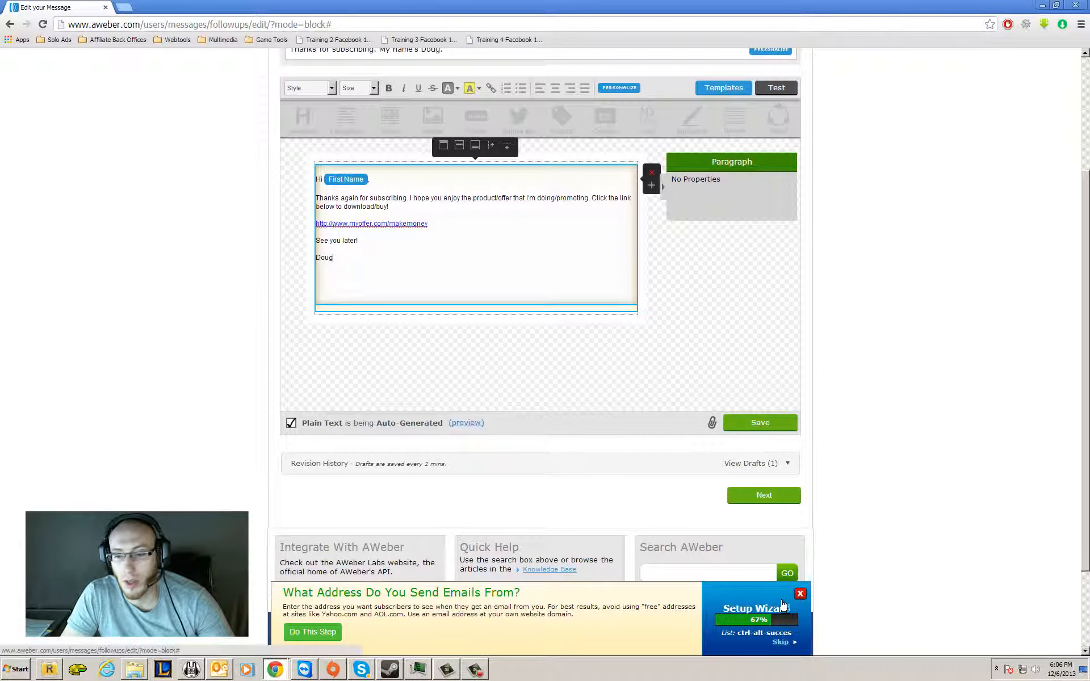
pyautogui.click(799, 593)
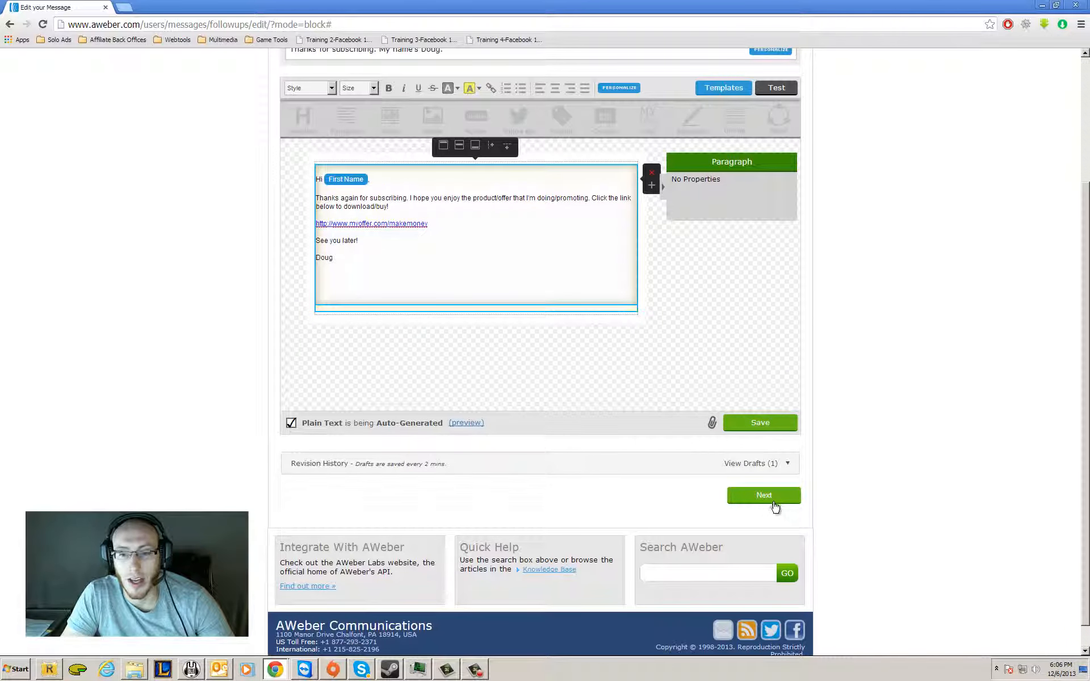
pyautogui.click(774, 504)
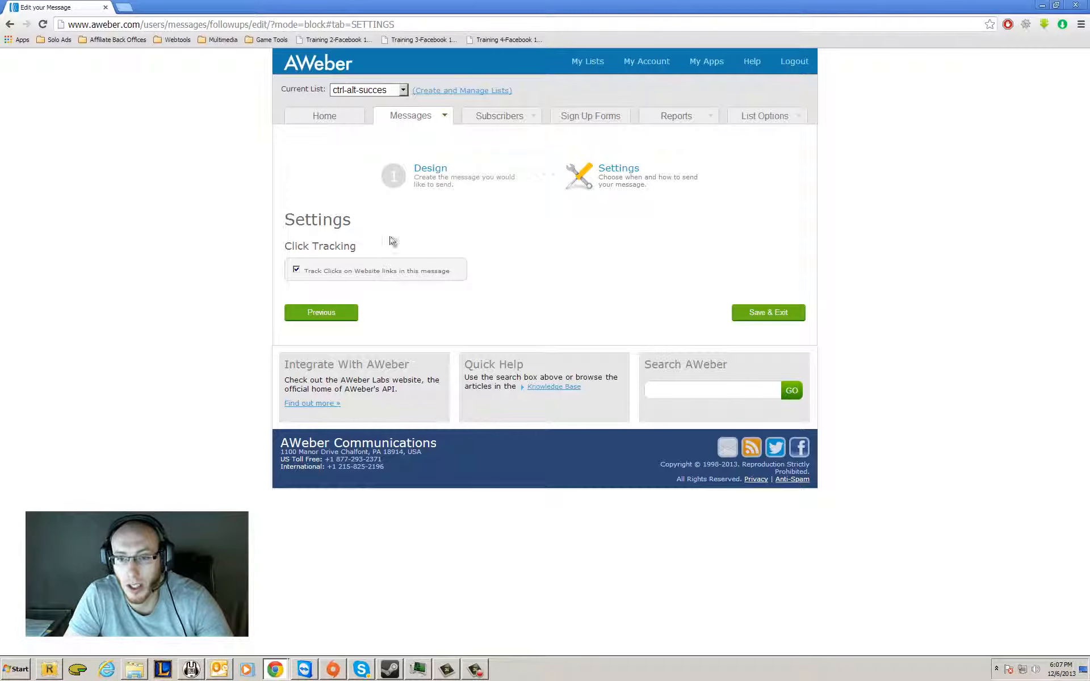
pyautogui.click(764, 311)
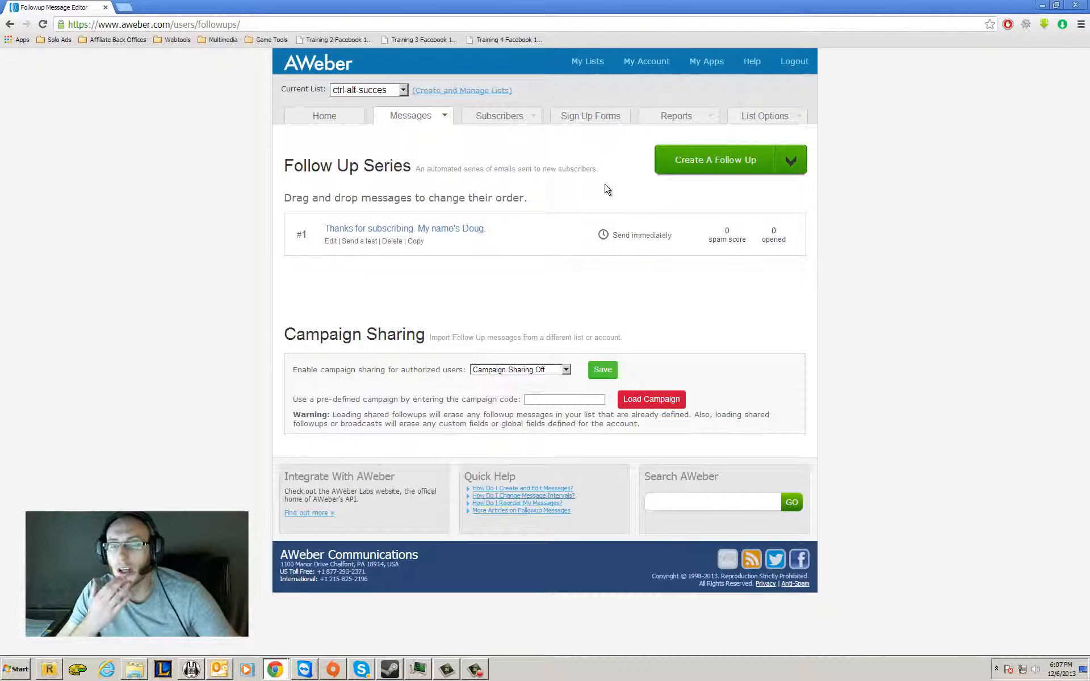
pyautogui.click(710, 160)
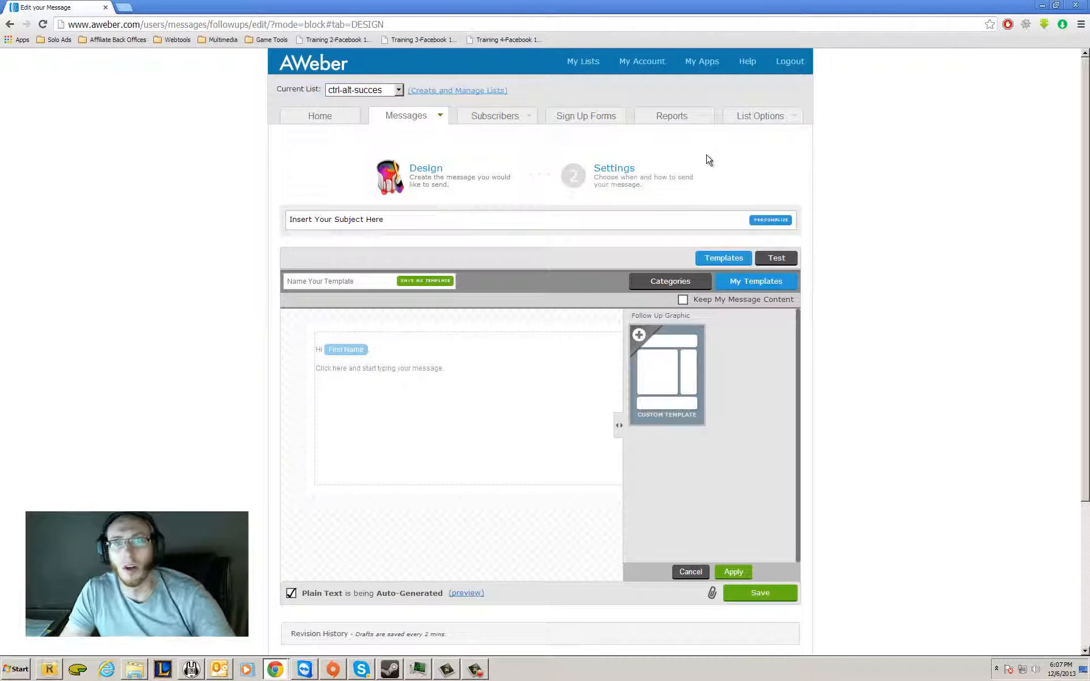
# Set the new message's subject to the First Name personalization field followed by ", you have 2 days left!".
pyautogui.click(527, 227)
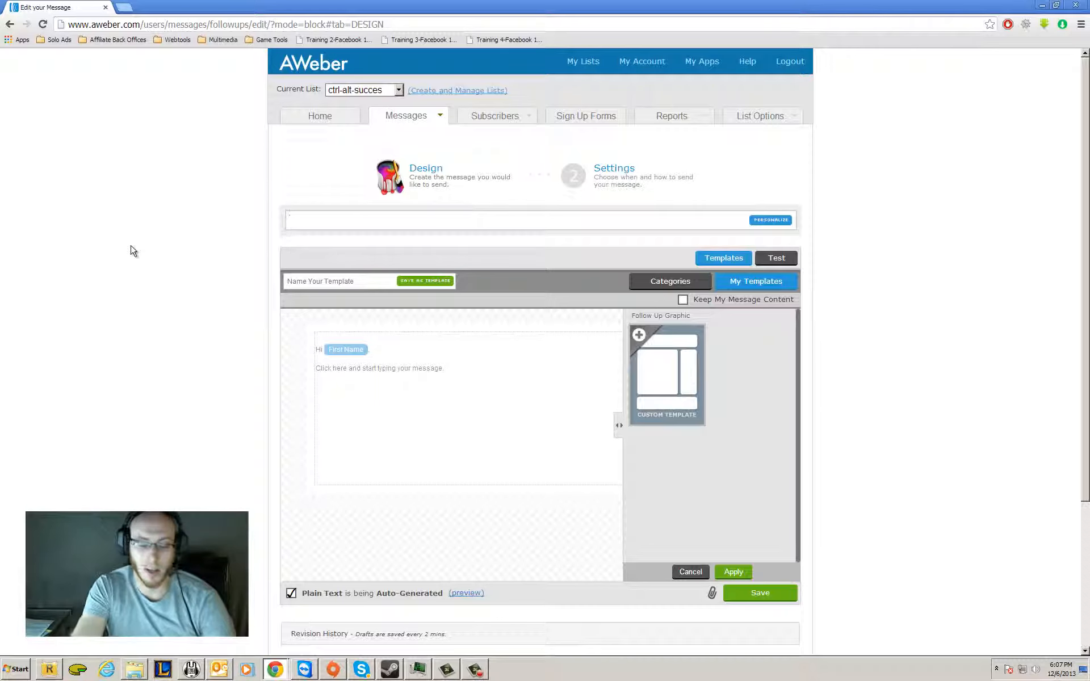
pyautogui.click(771, 222)
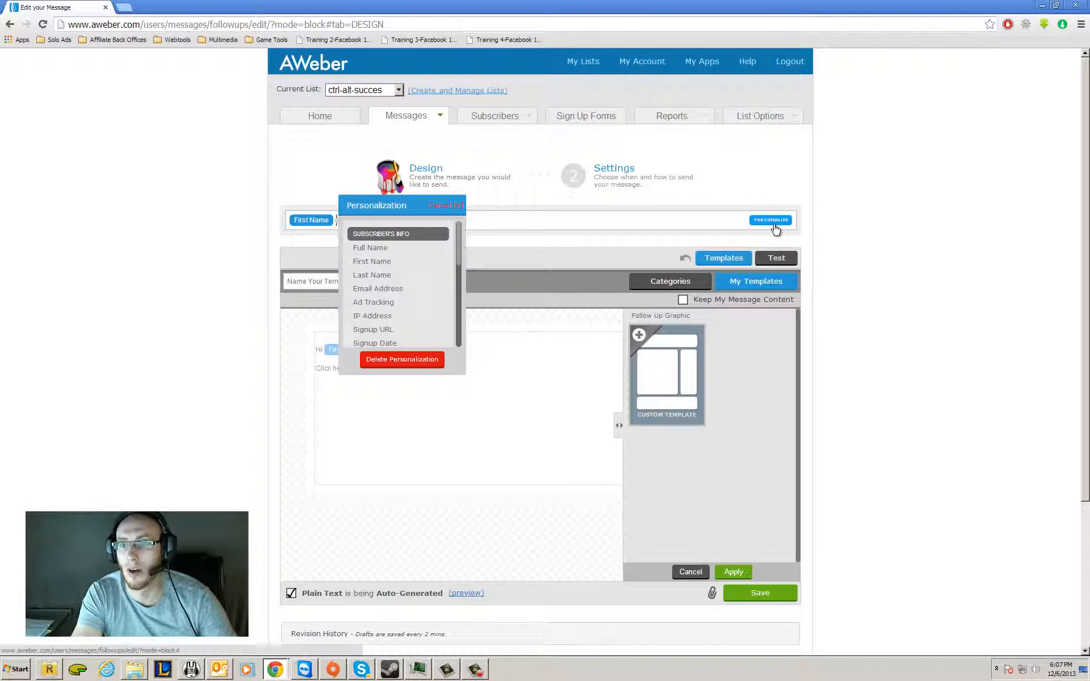
pyautogui.click(372, 262)
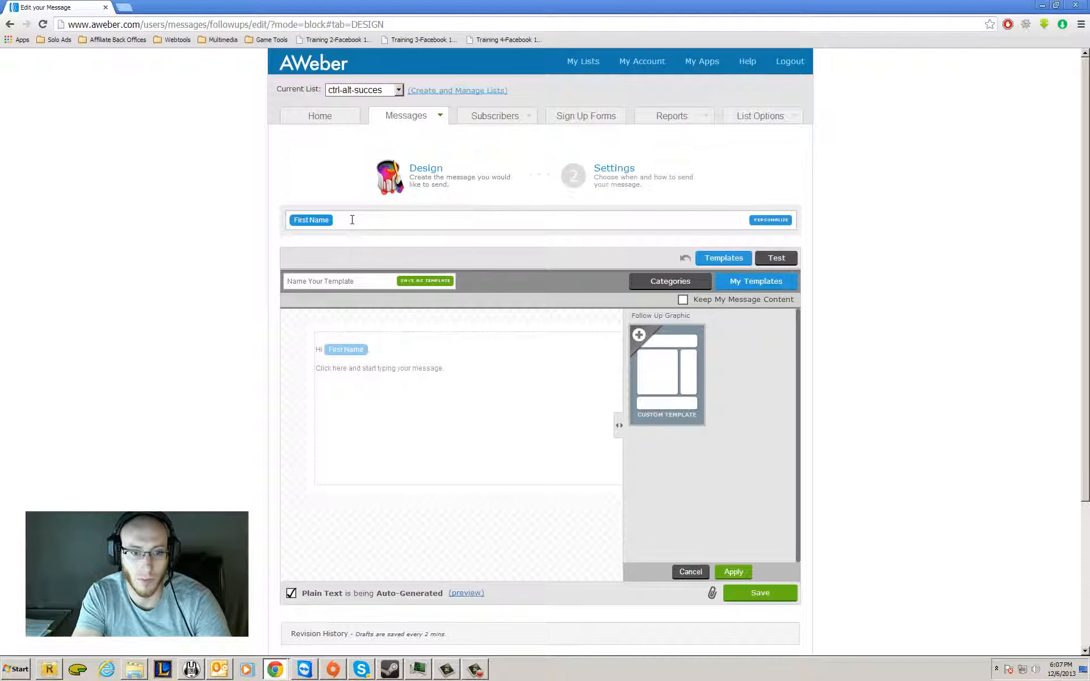
pyautogui.write(', you nave ')
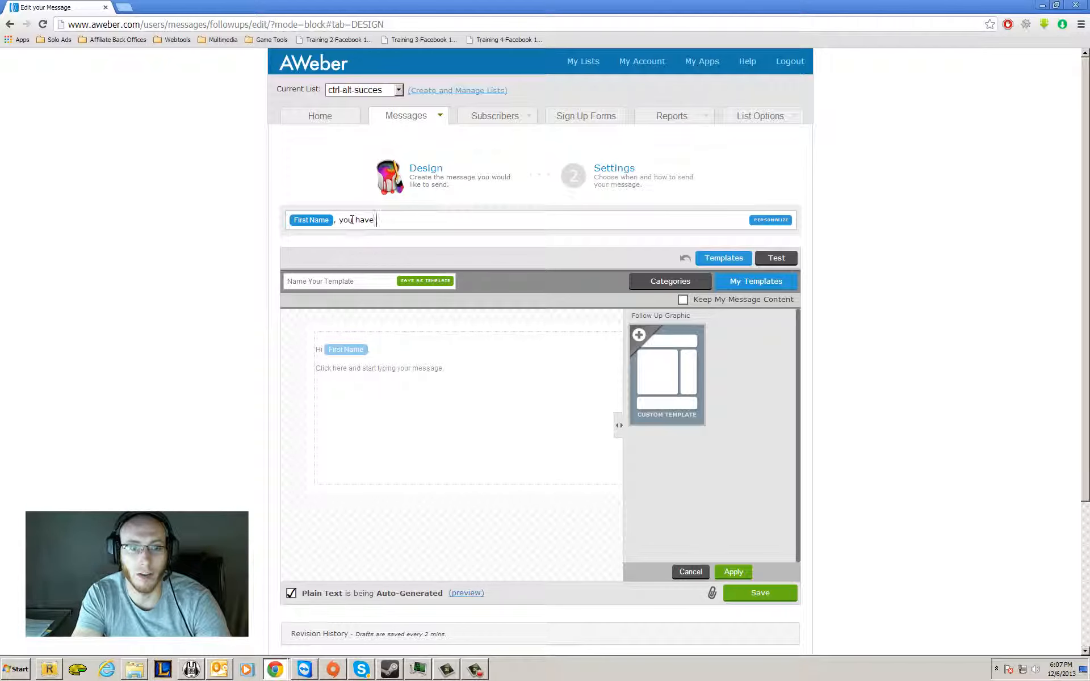
pyautogui.write('2 days left!')
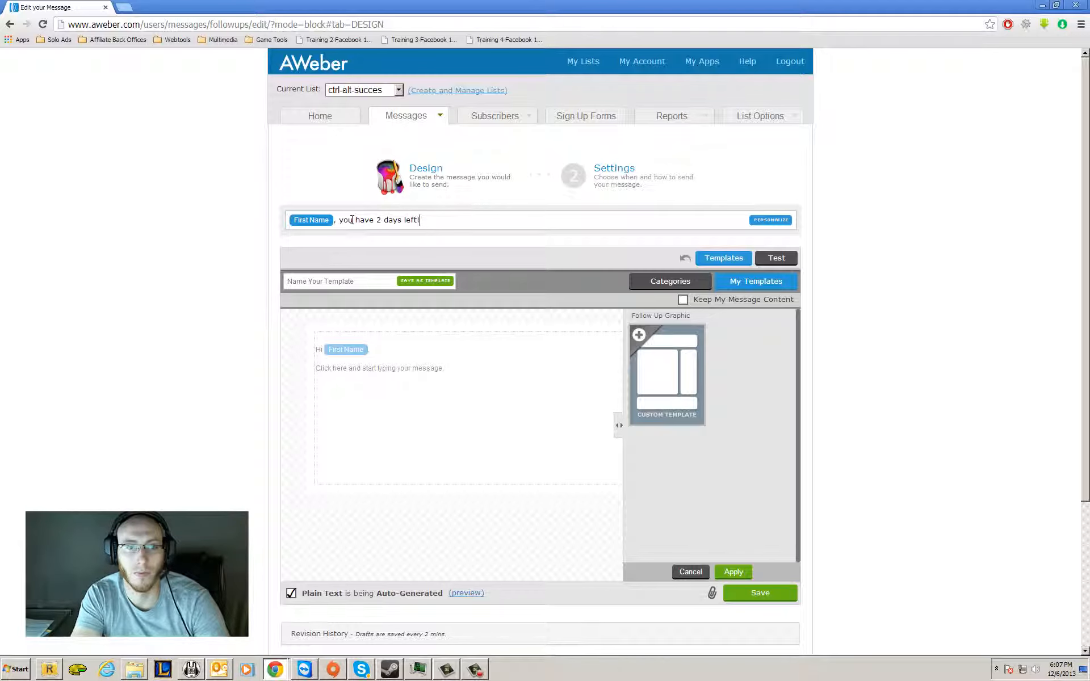
pyautogui.doubleClick(478, 382)
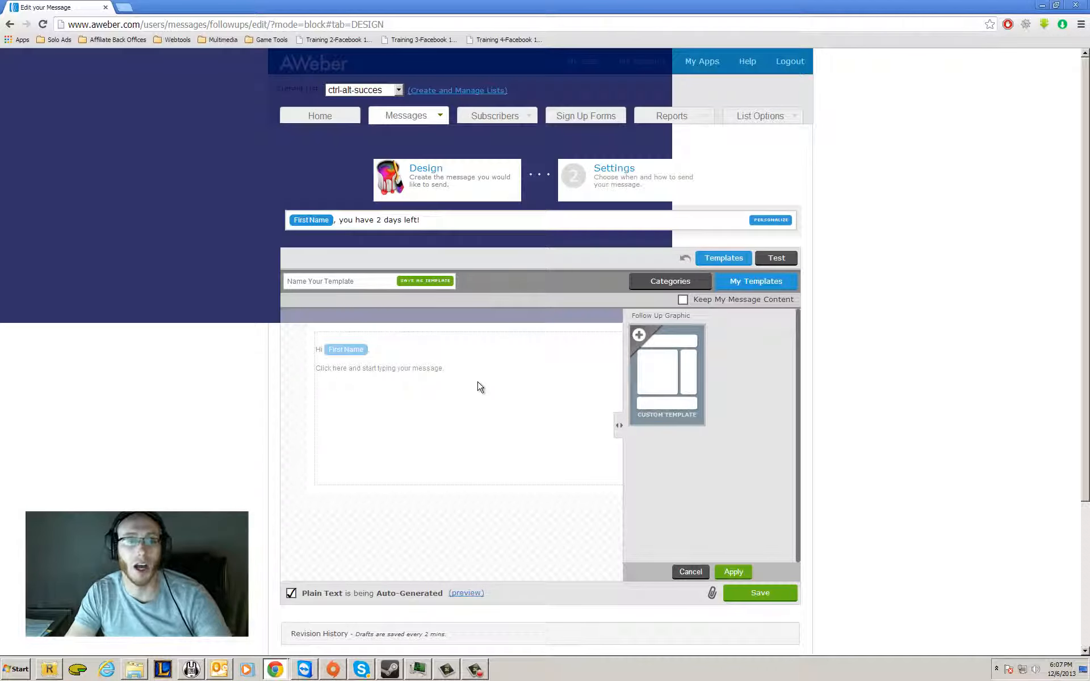
pyautogui.doubleClick(477, 382)
pyautogui.click(457, 367)
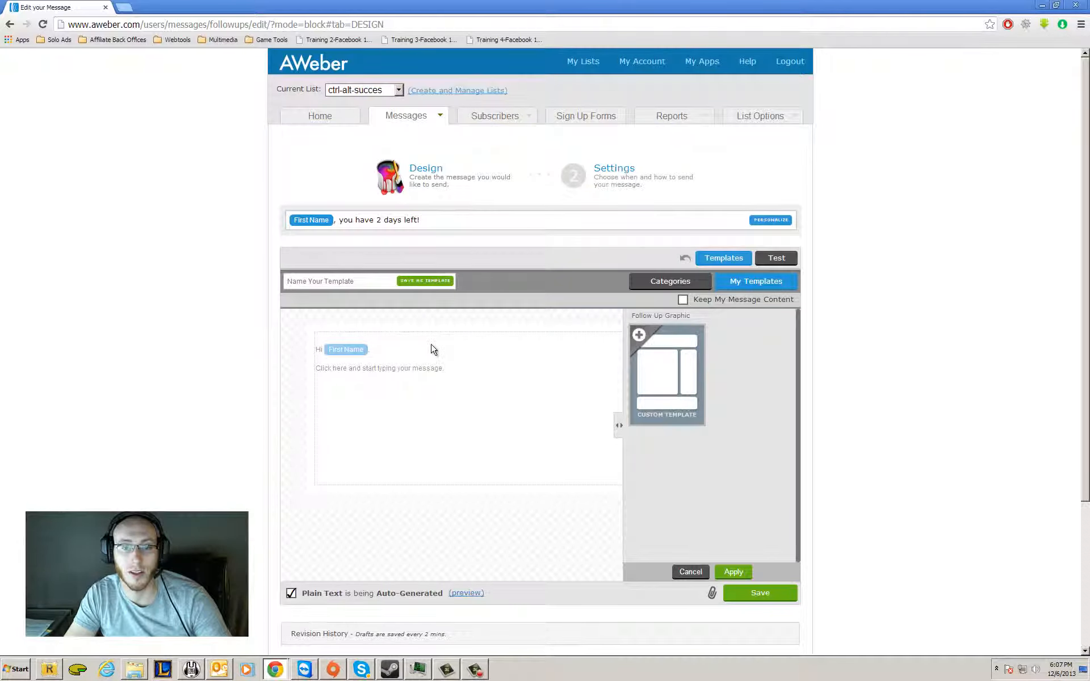
pyautogui.doubleClick(414, 339)
pyautogui.click(421, 383)
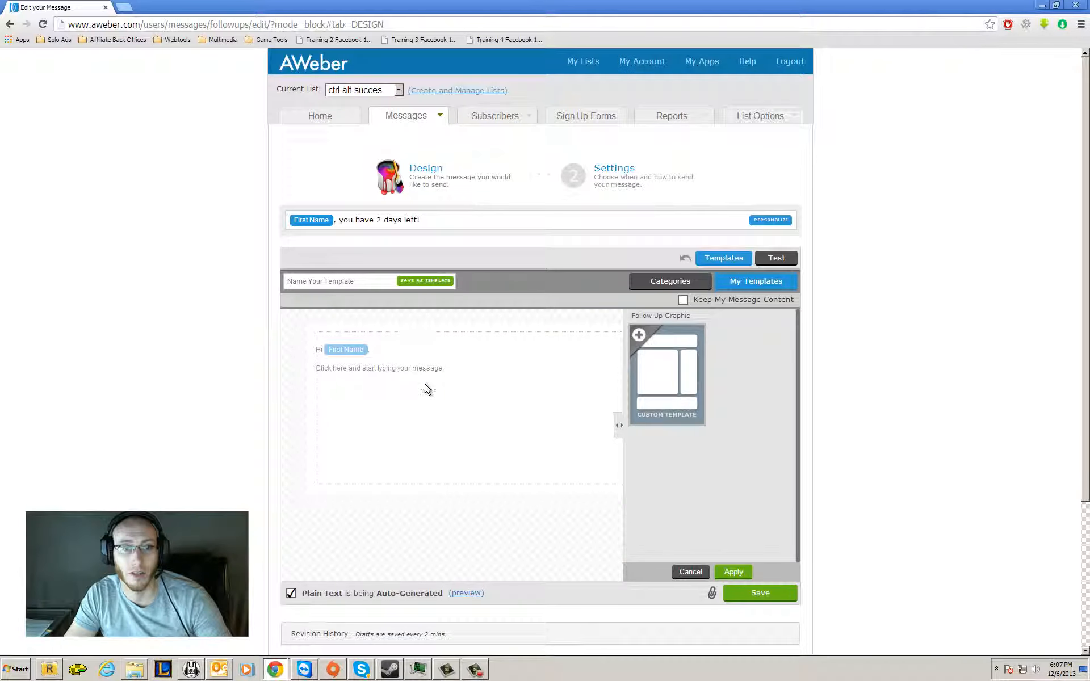
pyautogui.rightClick(423, 381)
pyautogui.click(475, 238)
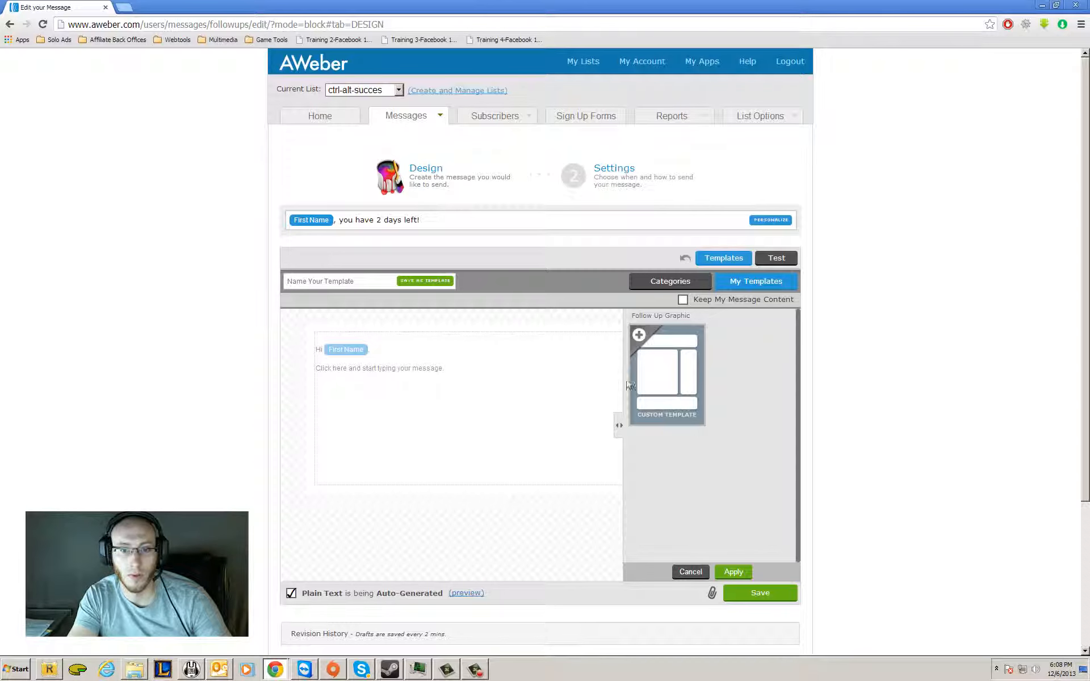
# Cancel template selection and replace the placeholder with "Yesterday, you applied to download my offer, today I am letting you know that you have only 2 days left!".
pyautogui.click(690, 572)
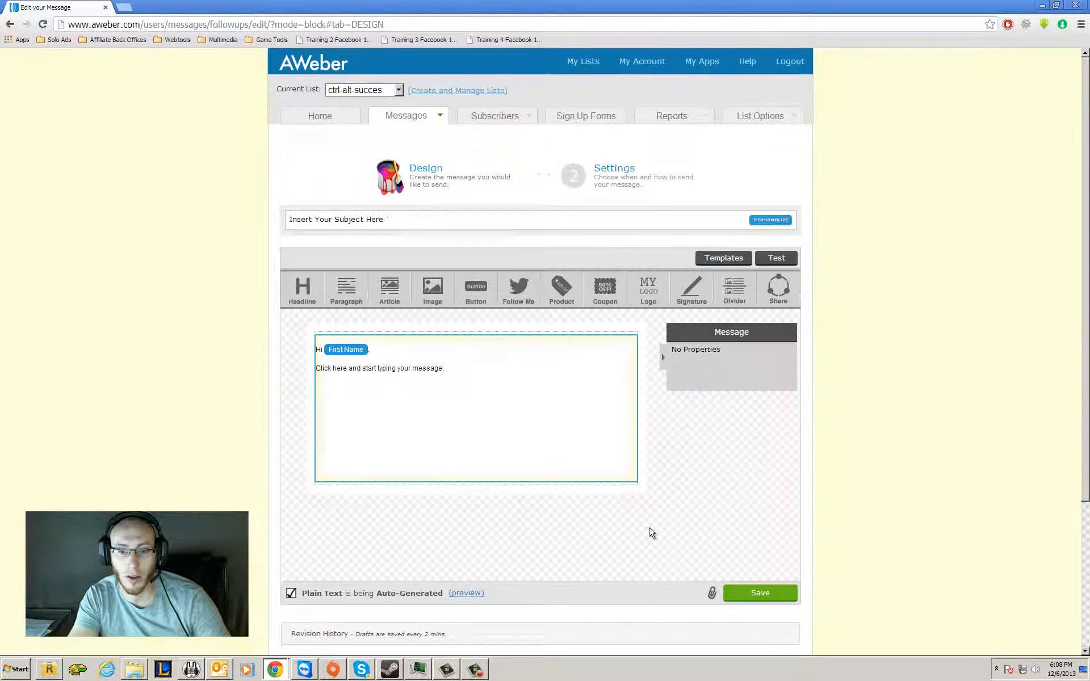
pyautogui.click(523, 399)
pyautogui.moveTo(496, 377); pyautogui.dragTo(282, 372)
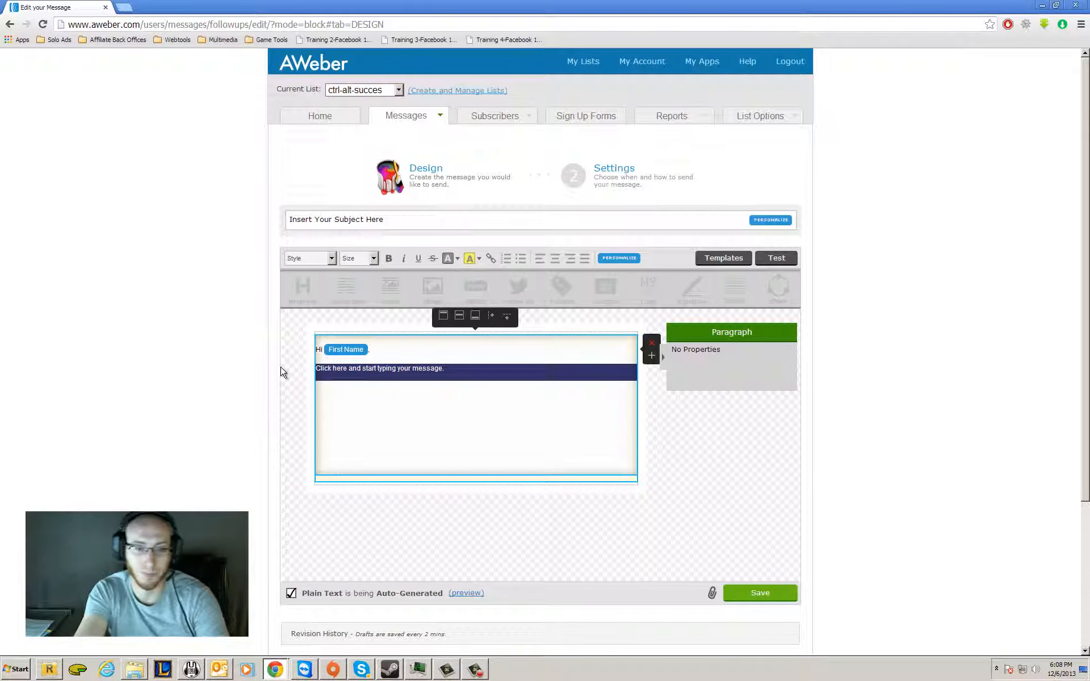
pyautogui.write('Yest')
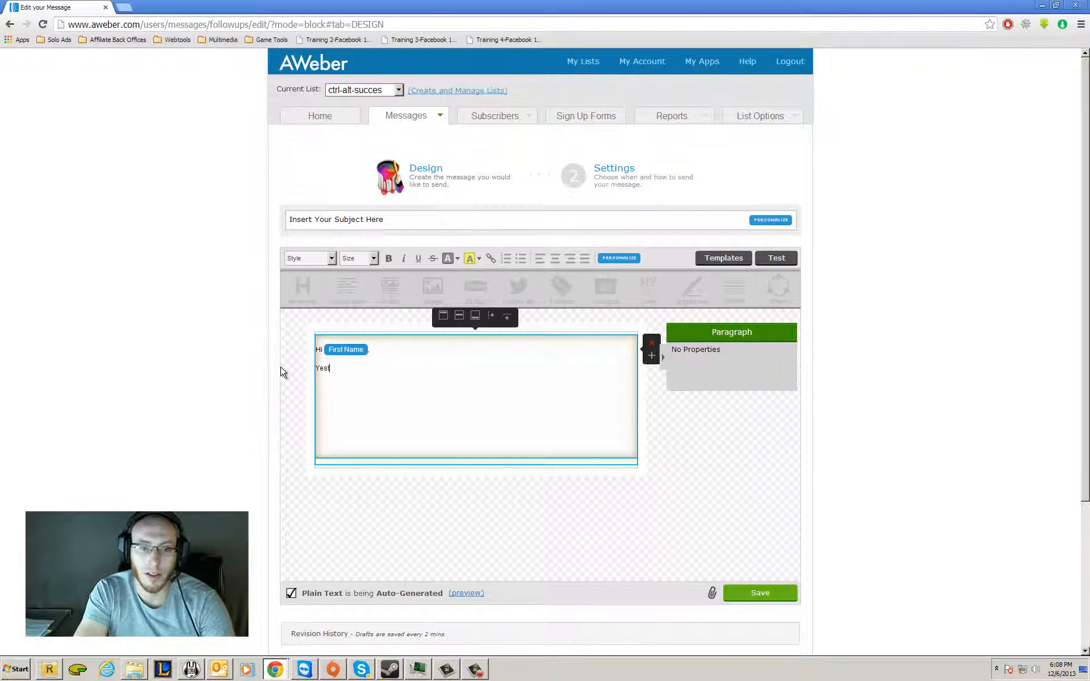
pyautogui.write('erday, you appli')
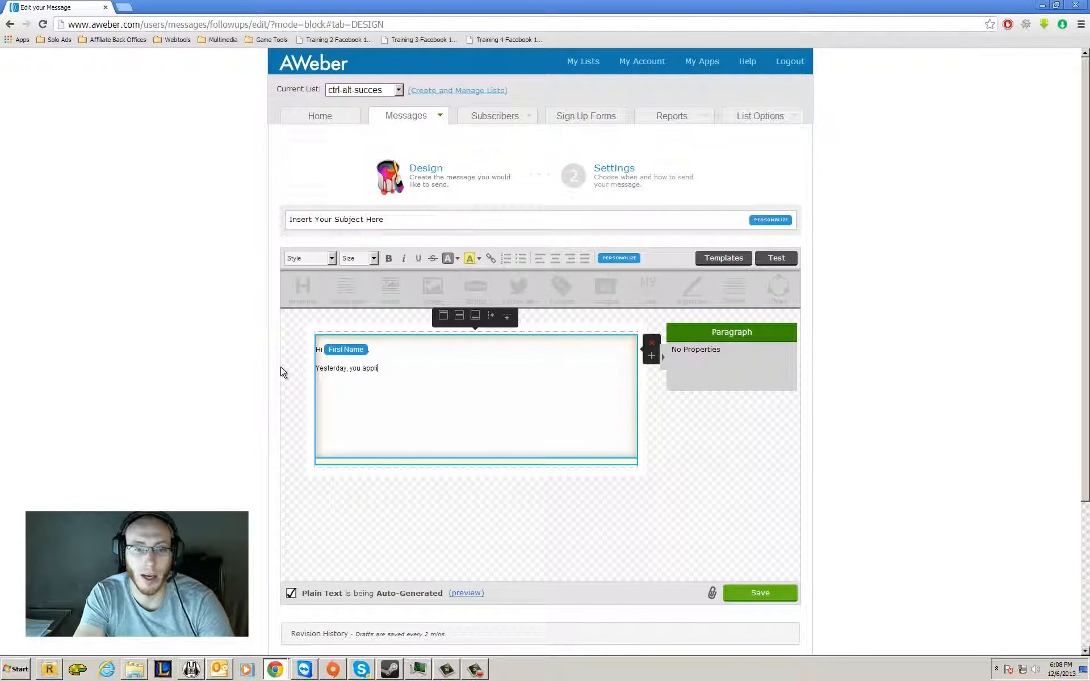
pyautogui.write('ed to download my')
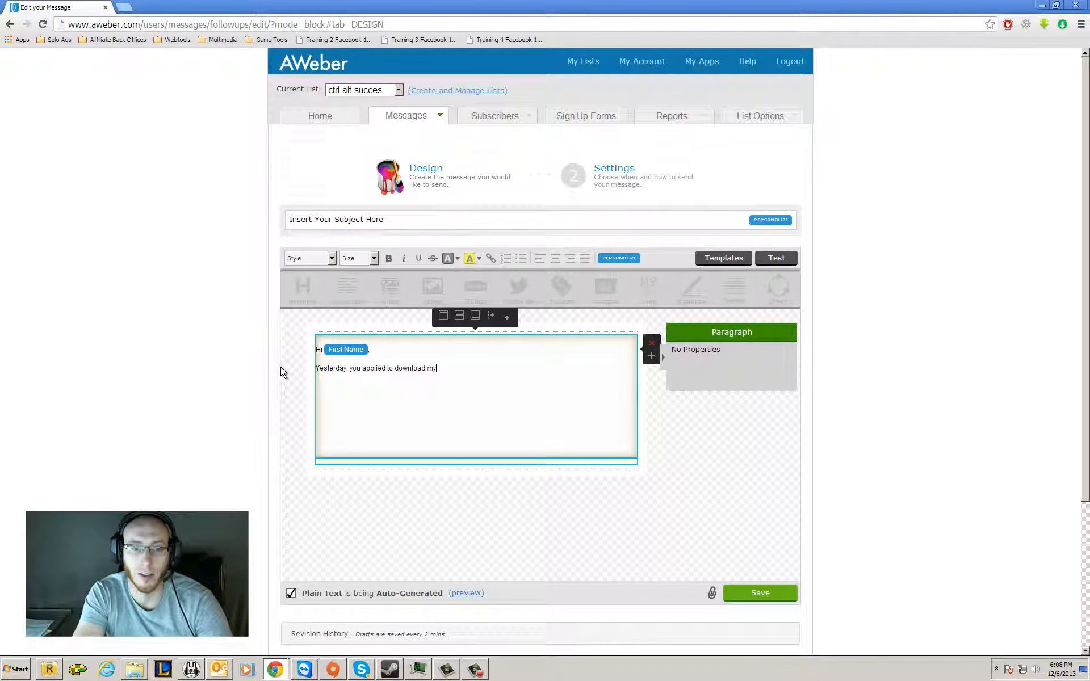
pyautogui.write(' offer, tod')
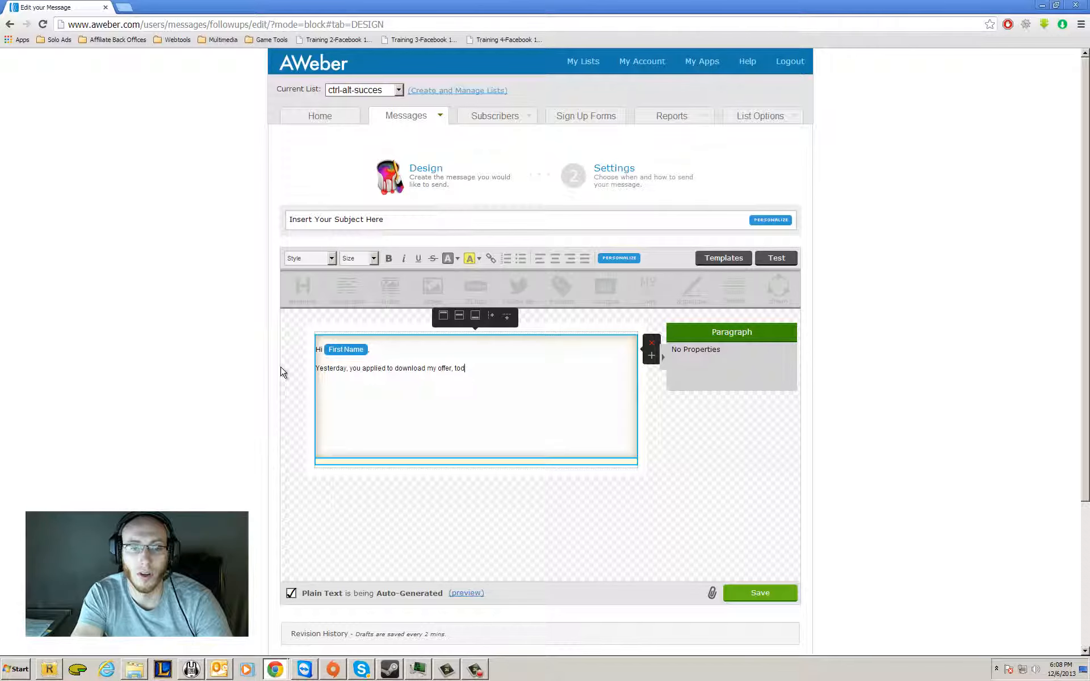
pyautogui.write('today')
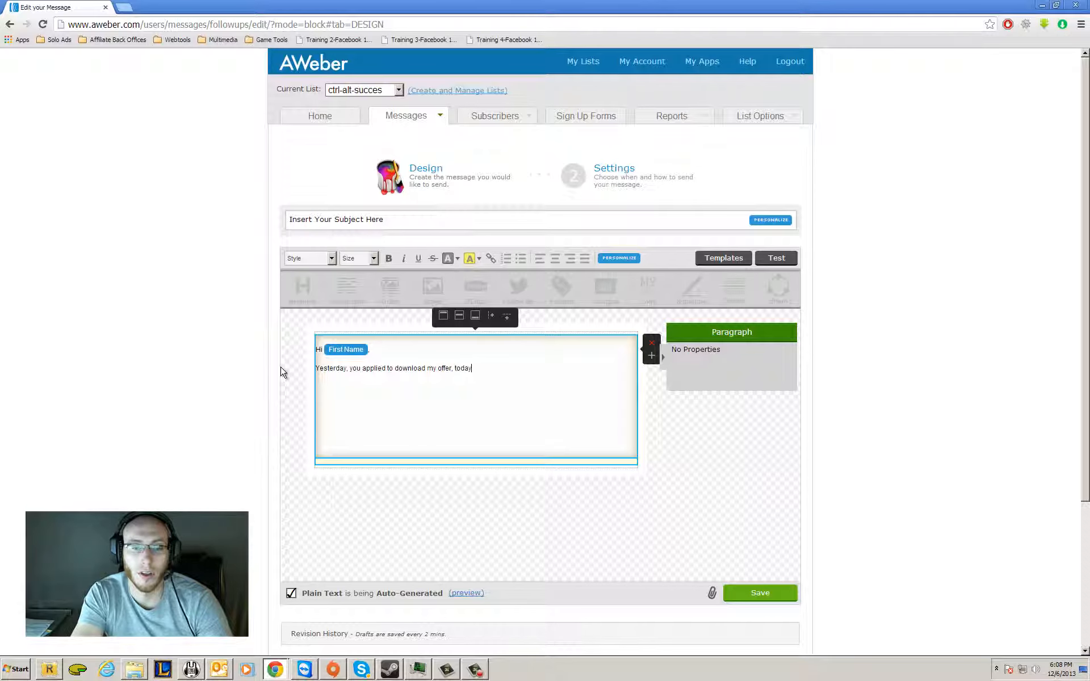
pyautogui.write(' I am lettin')
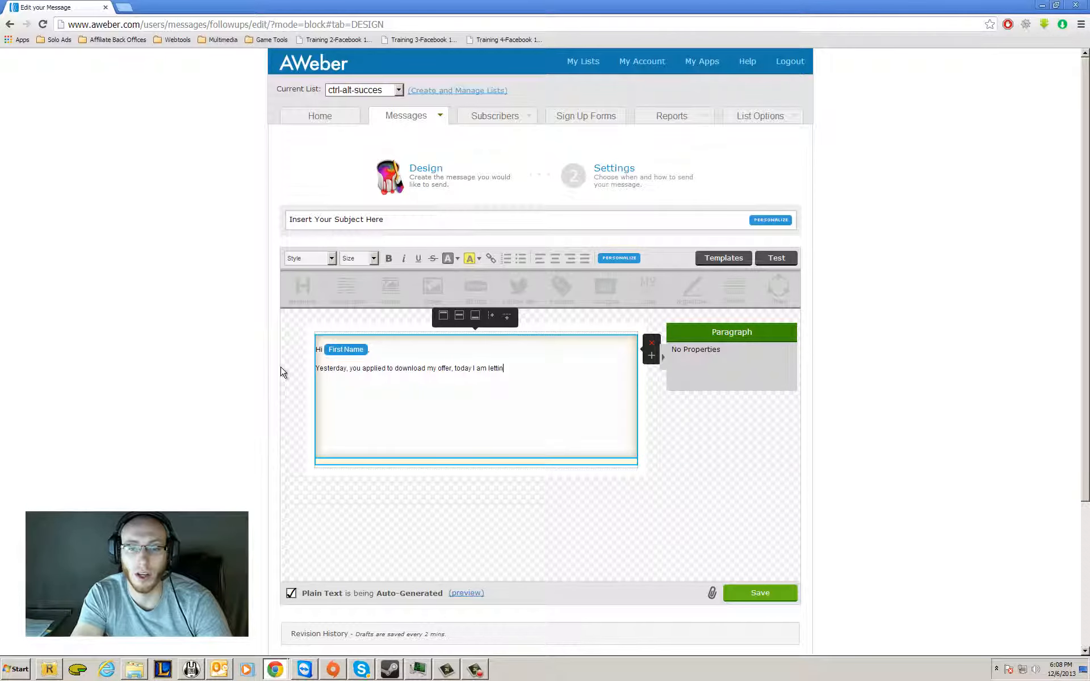
pyautogui.write('g you know that you h')
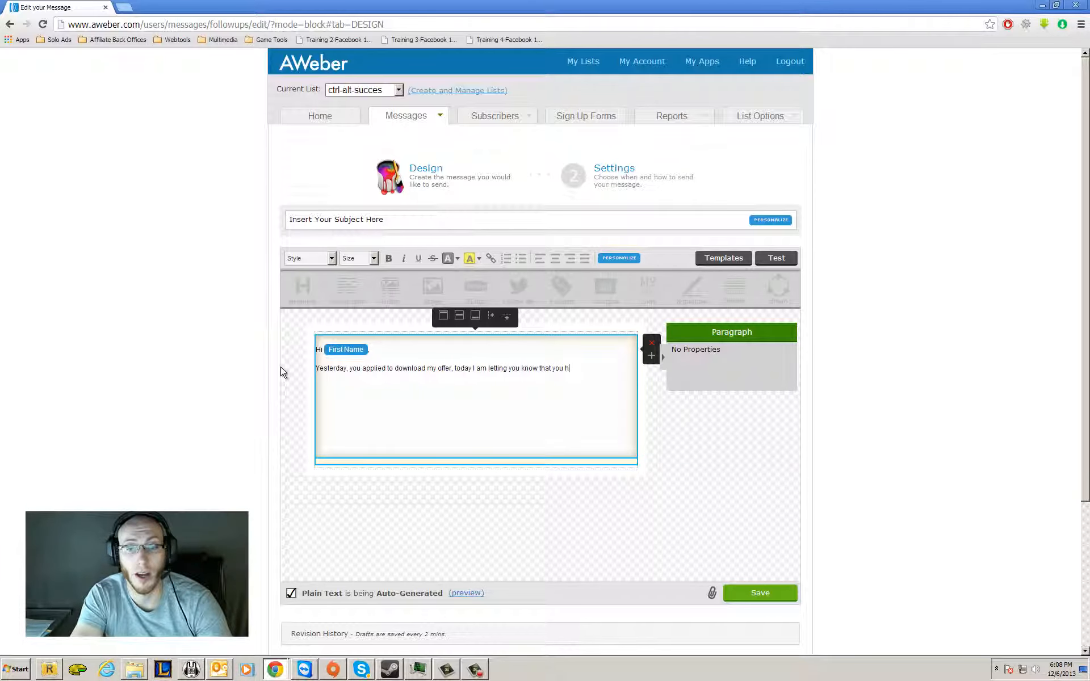
pyautogui.write('ave only 2 days lef')
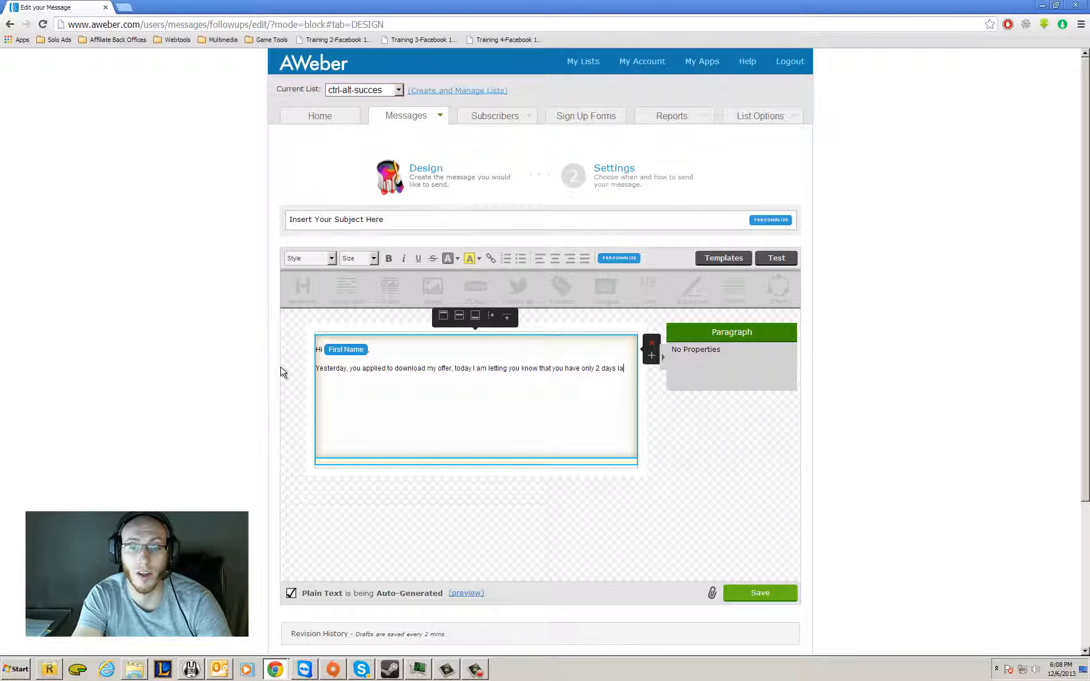
pyautogui.write('t!')
# Add the line "Make sure you click the link and download/buy my offer!" below the first paragraph.
pyautogui.press('Return')
pyautogui.write('Ma')
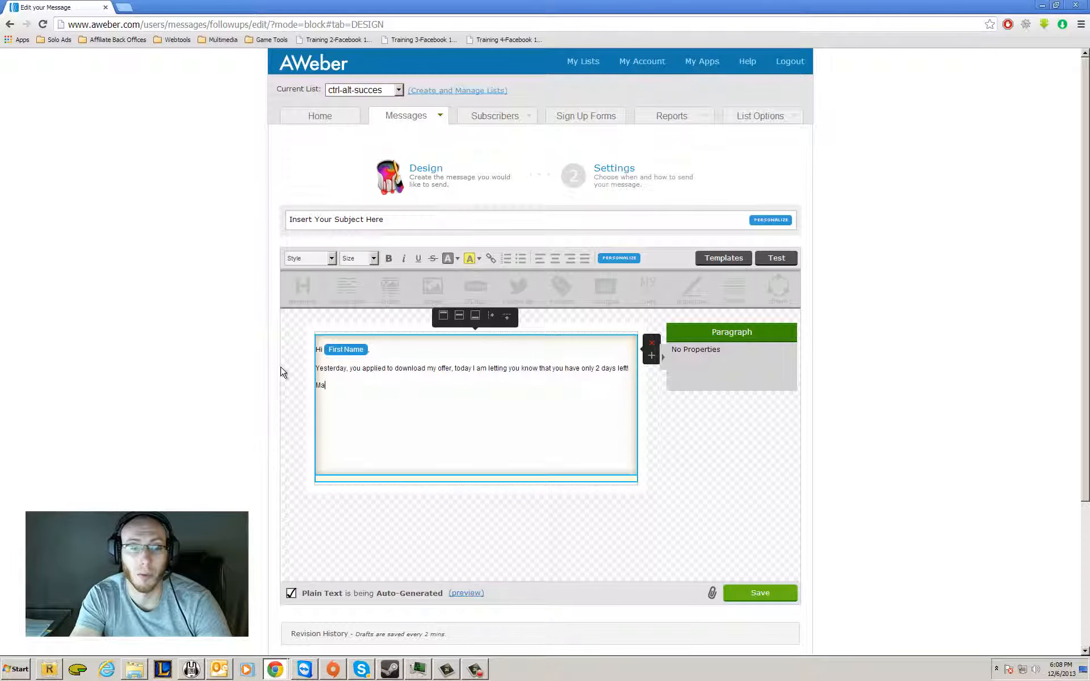
pyautogui.write('ke sure you click the ')
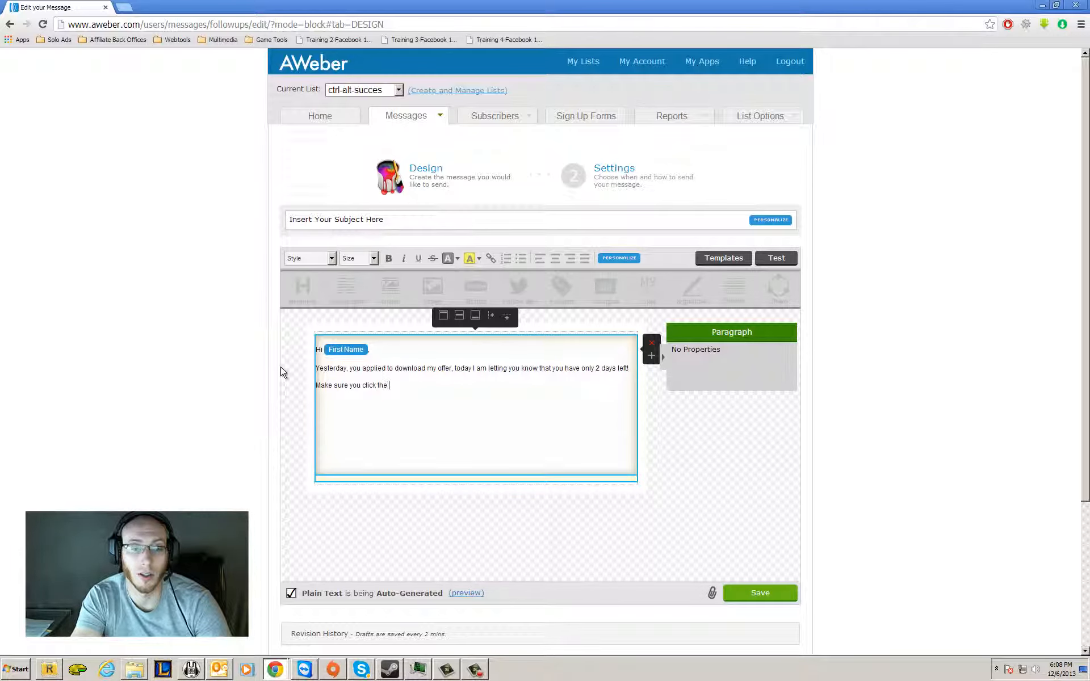
pyautogui.write('link and download/')
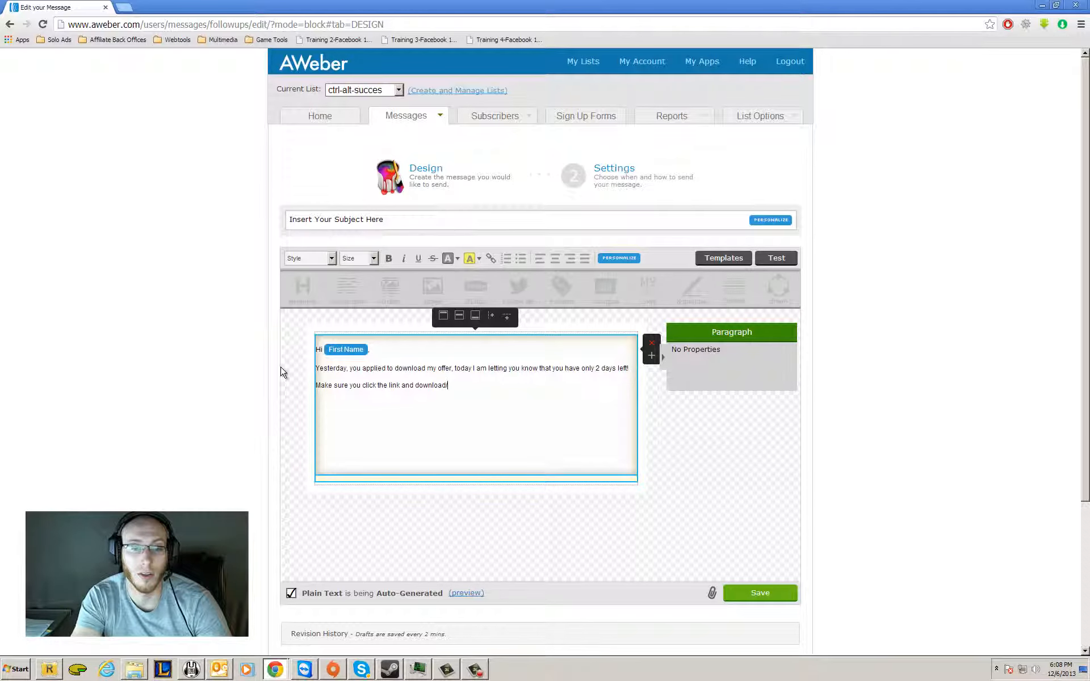
pyautogui.write('buy my offer')
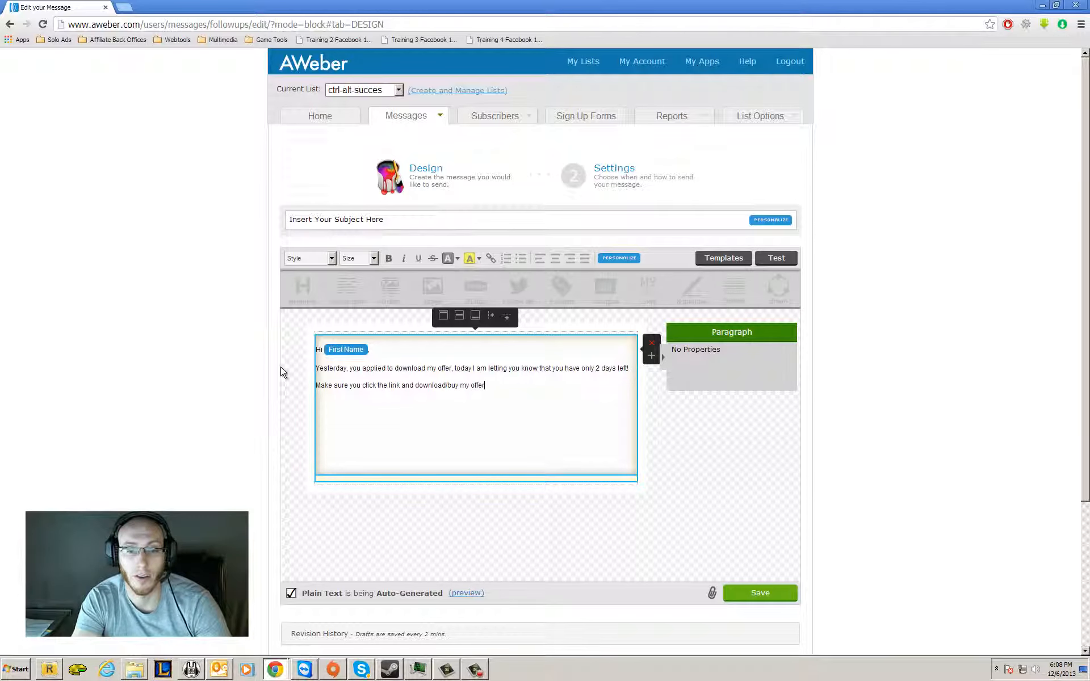
pyautogui.write('!')
# Add the line "My link goes here." below the last paragraph and turn it into a hyperlink with the copied URL, ignoring validation.
pyautogui.press('Return')
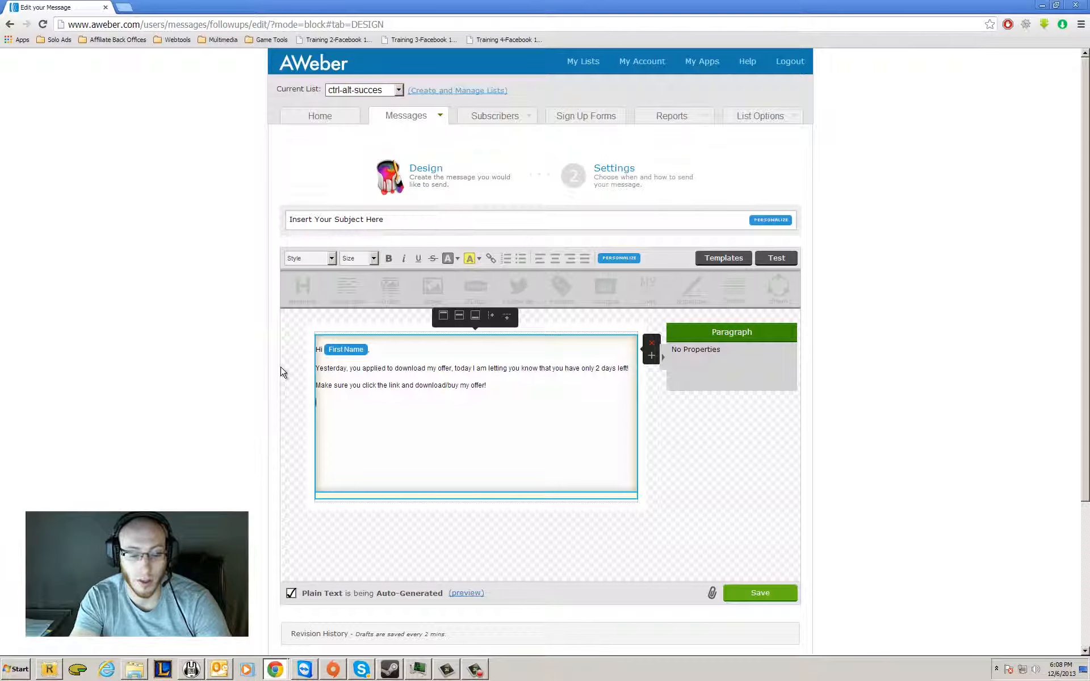
pyautogui.write('My lin')
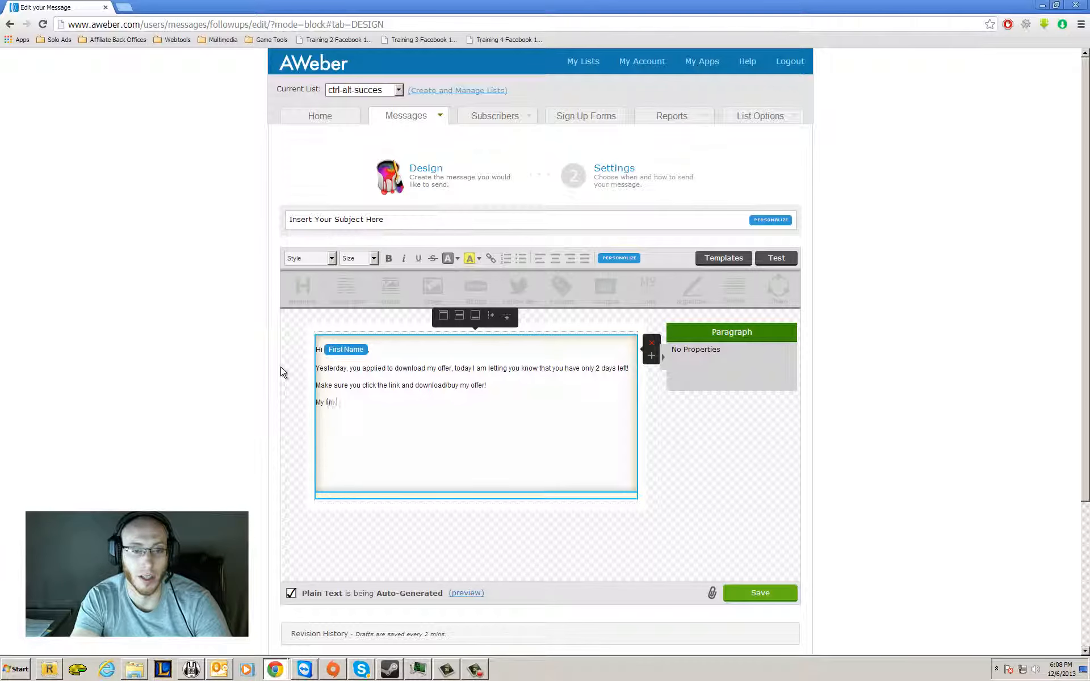
pyautogui.write('k goes here.')
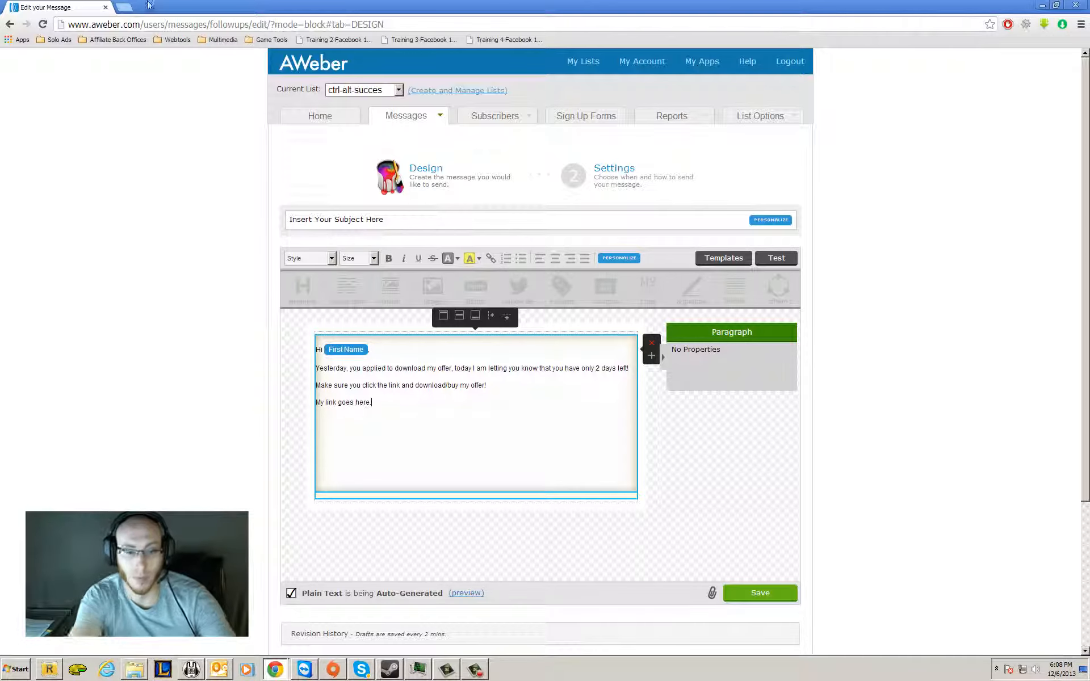
pyautogui.moveTo(369, 402); pyautogui.dragTo(290, 407)
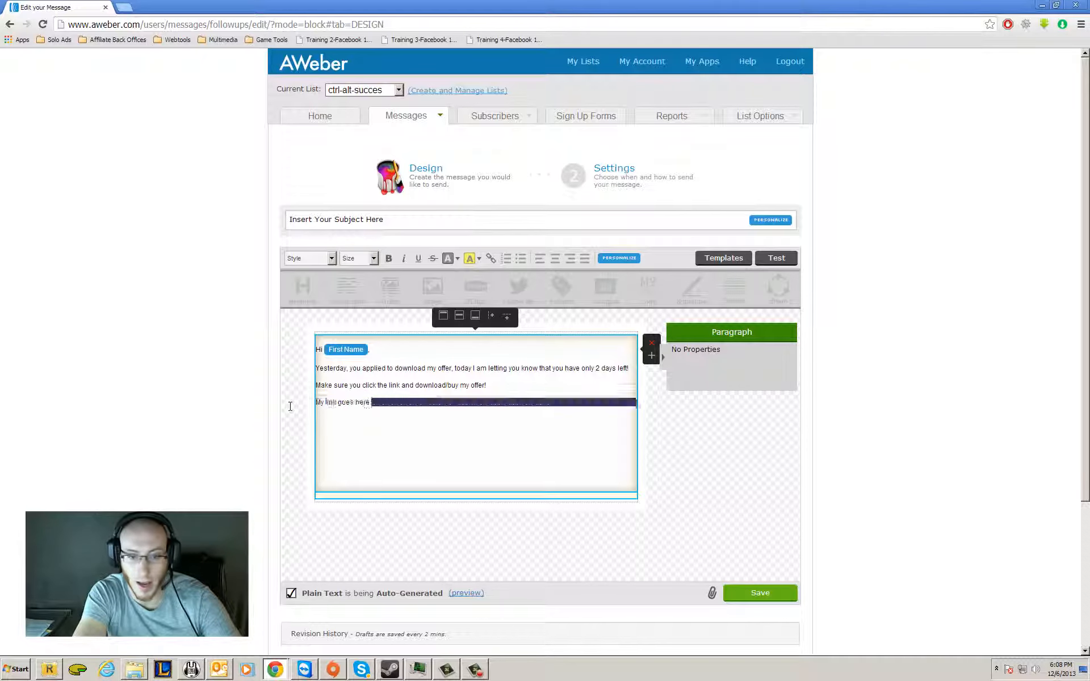
pyautogui.click(492, 259)
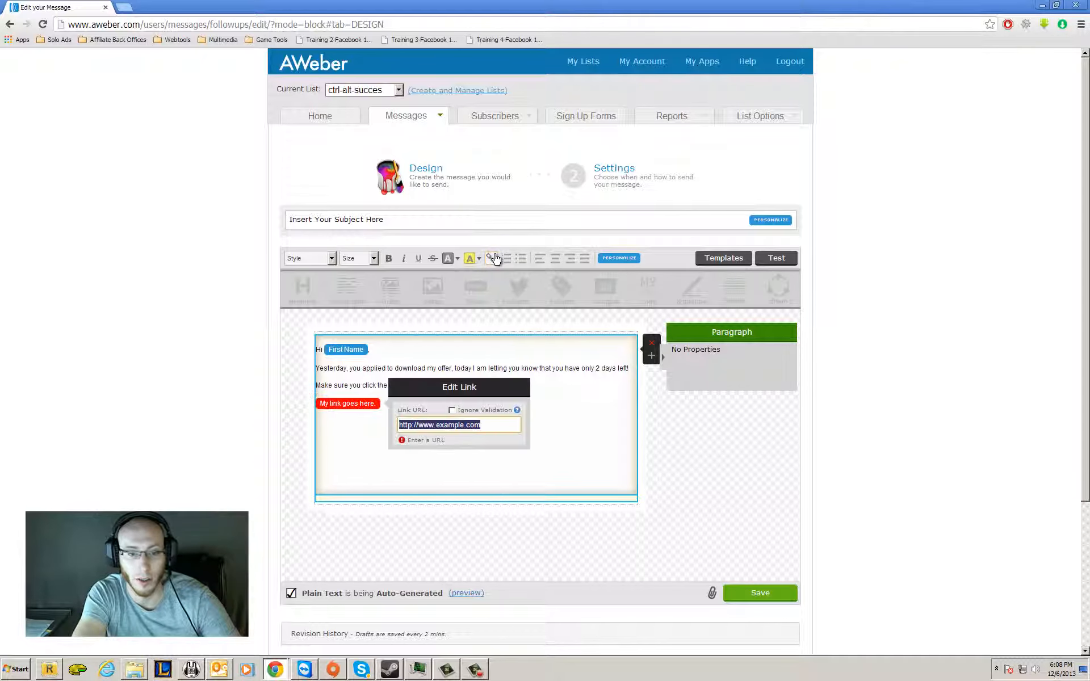
pyautogui.write('http://www.myoffer.com/makemoney')
pyautogui.click(452, 410)
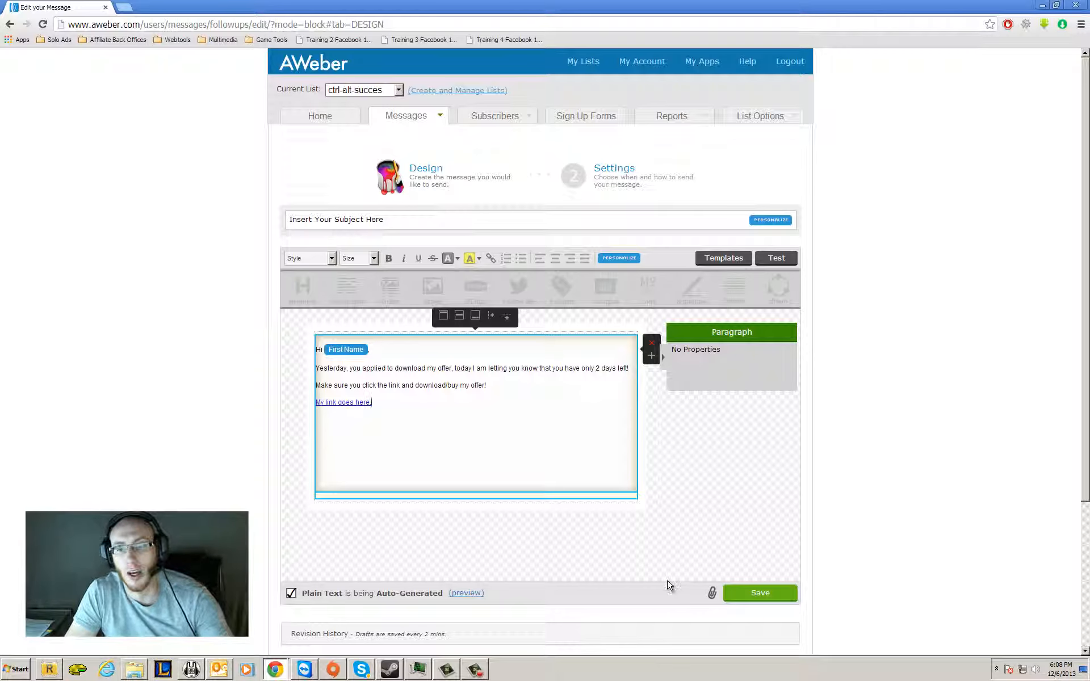
# Proceed to the message settings and set the interval to 1 day after the previous message.
pyautogui.scroll(-3, 719, 587)
pyautogui.click(751, 489)
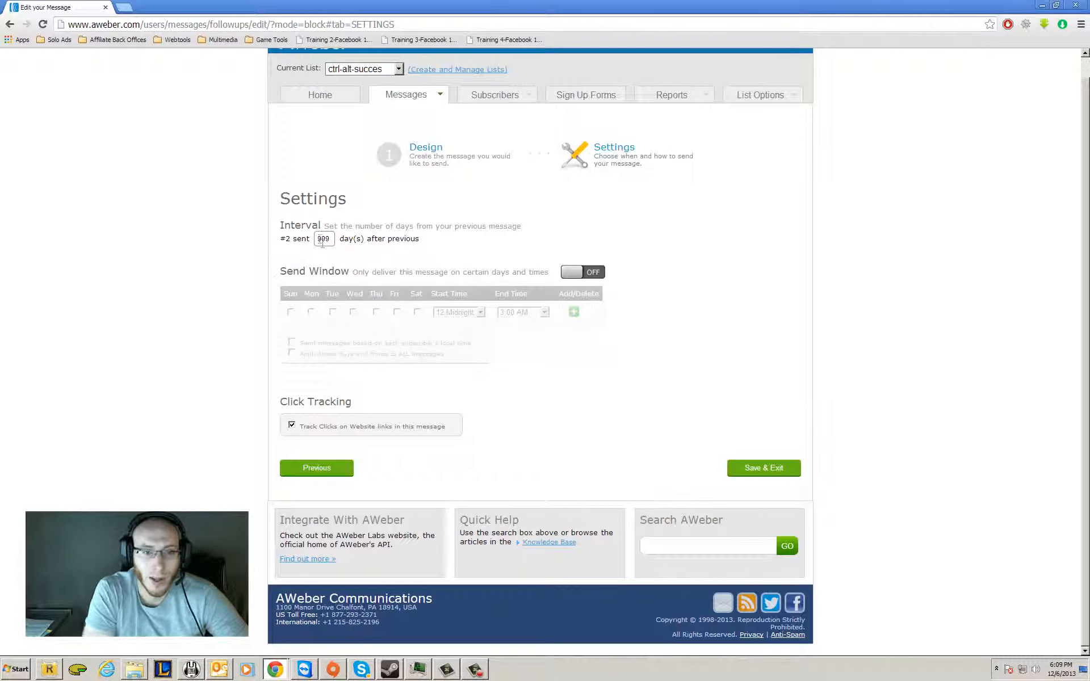
pyautogui.moveTo(319, 238); pyautogui.dragTo(342, 240)
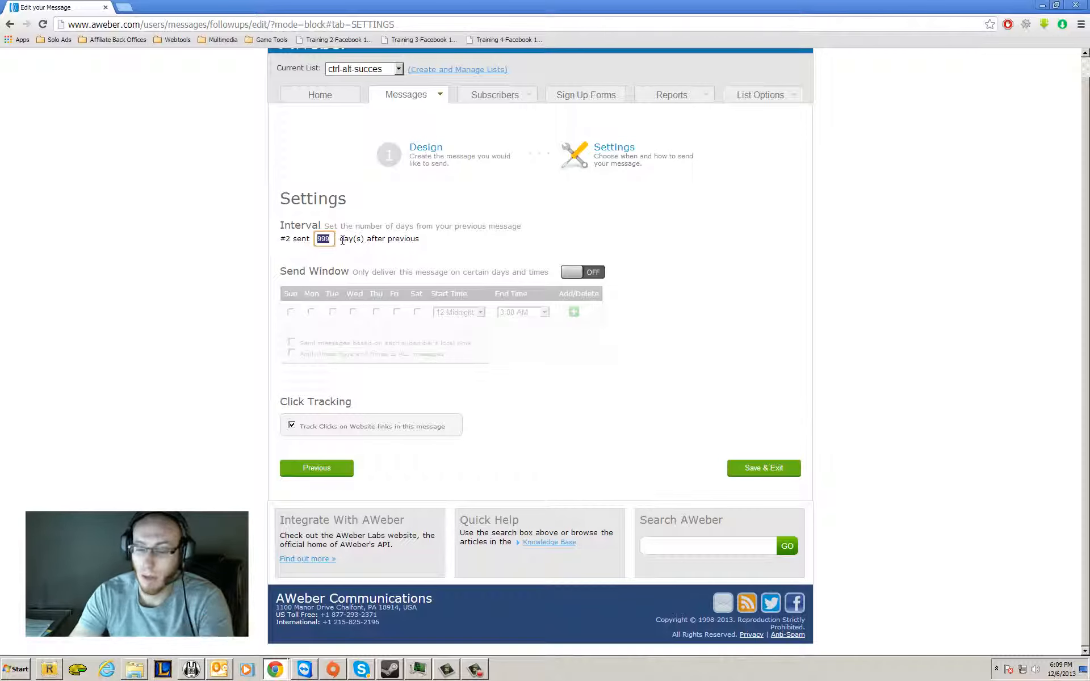
pyautogui.write('1')
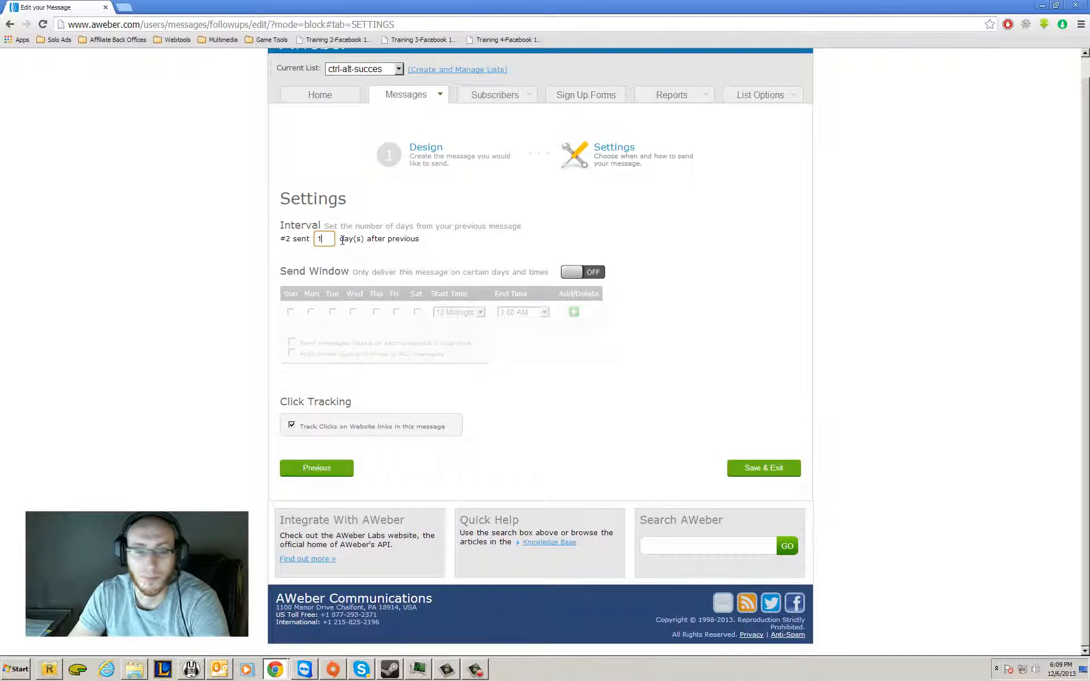
pyautogui.click(542, 395)
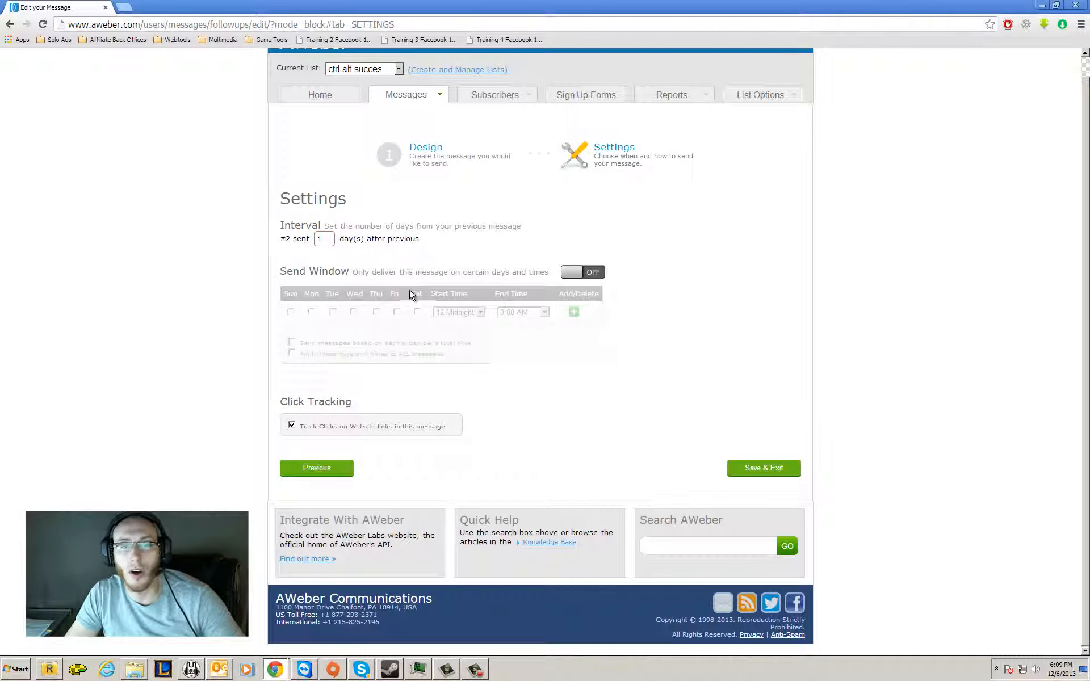
# Switch the send window on and back off, then save the message and exit.
pyautogui.click(566, 275)
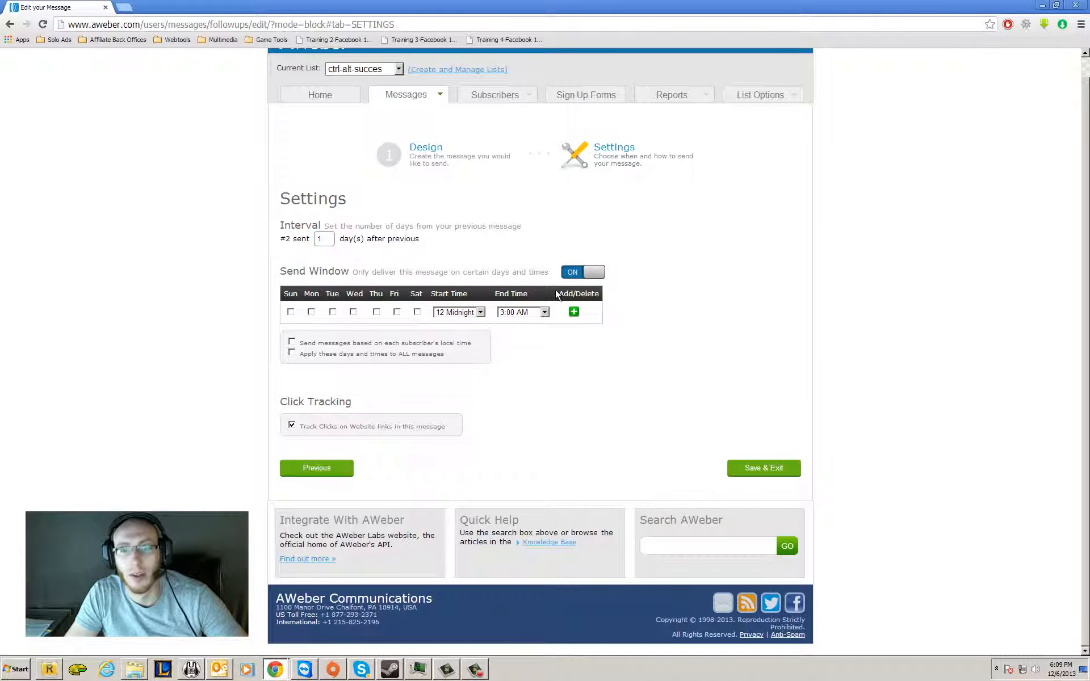
pyautogui.click(587, 272)
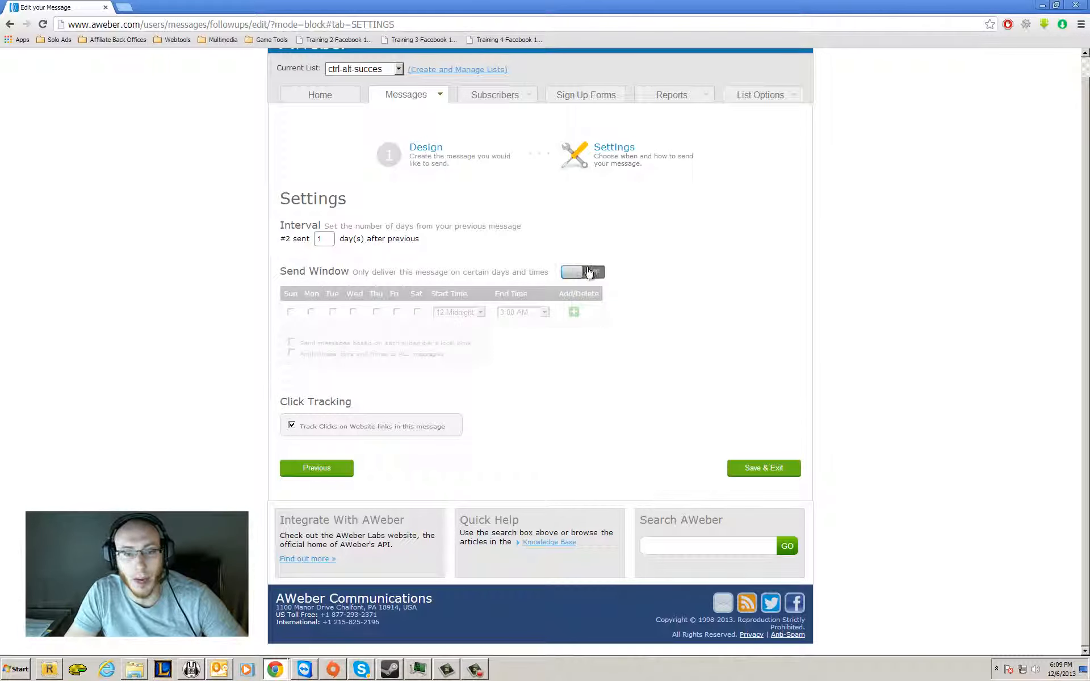
pyautogui.click(764, 469)
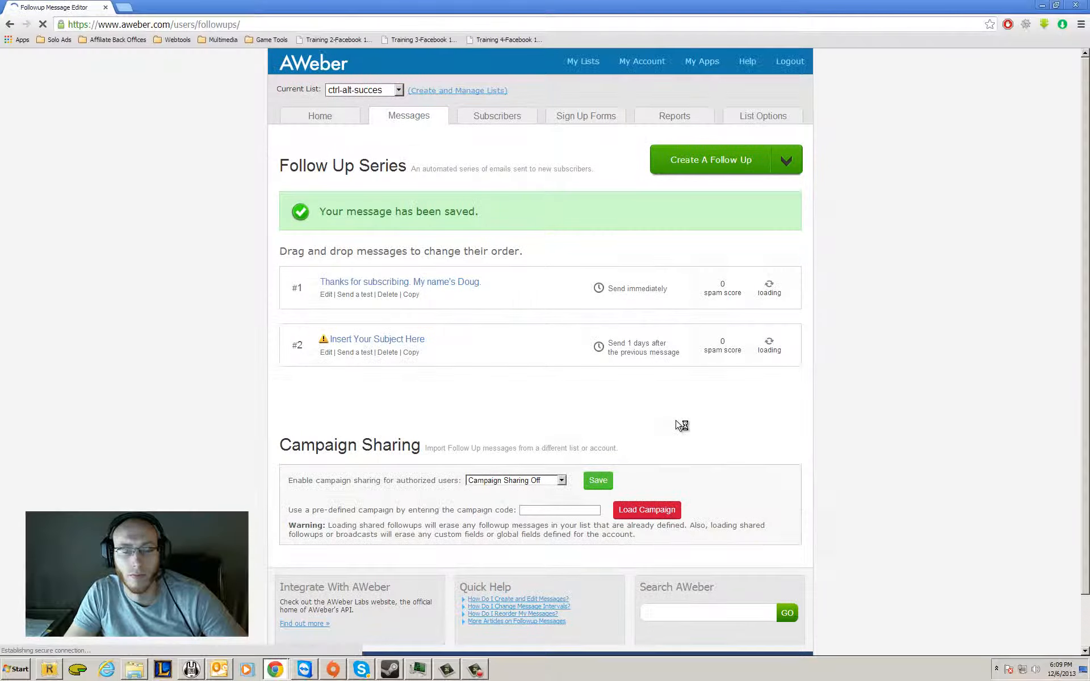
# Reopen message #2 for editing and set its subject to the First Name field followed by ", you only have 2 days left.".
pyautogui.click(326, 352)
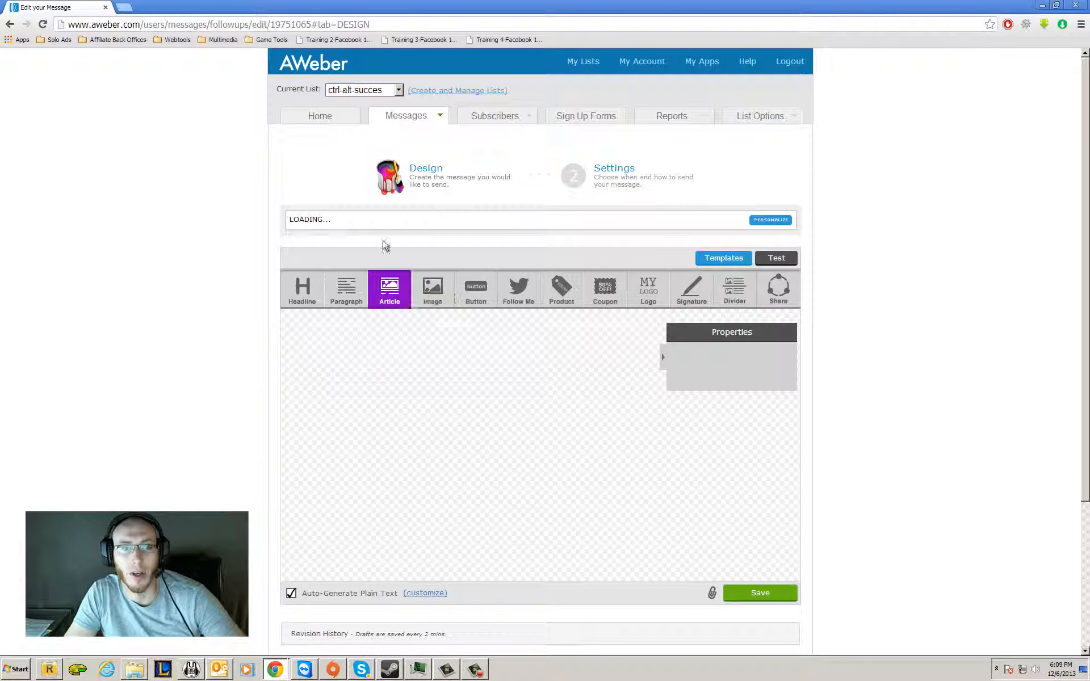
pyautogui.click(381, 224)
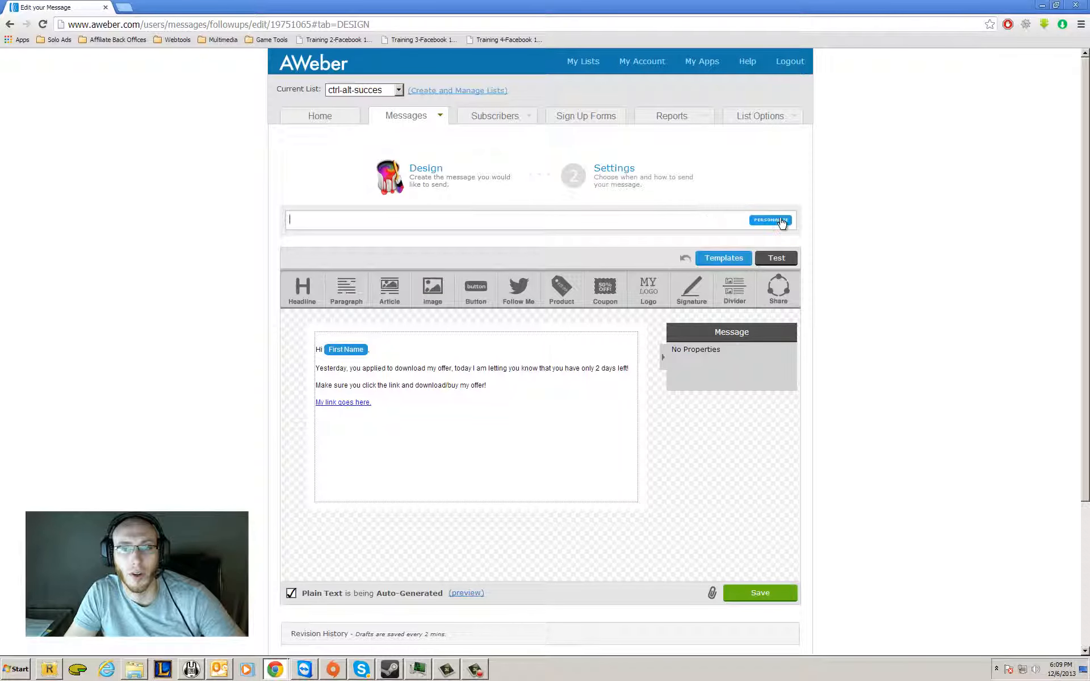
pyautogui.click(779, 219)
pyautogui.click(369, 261)
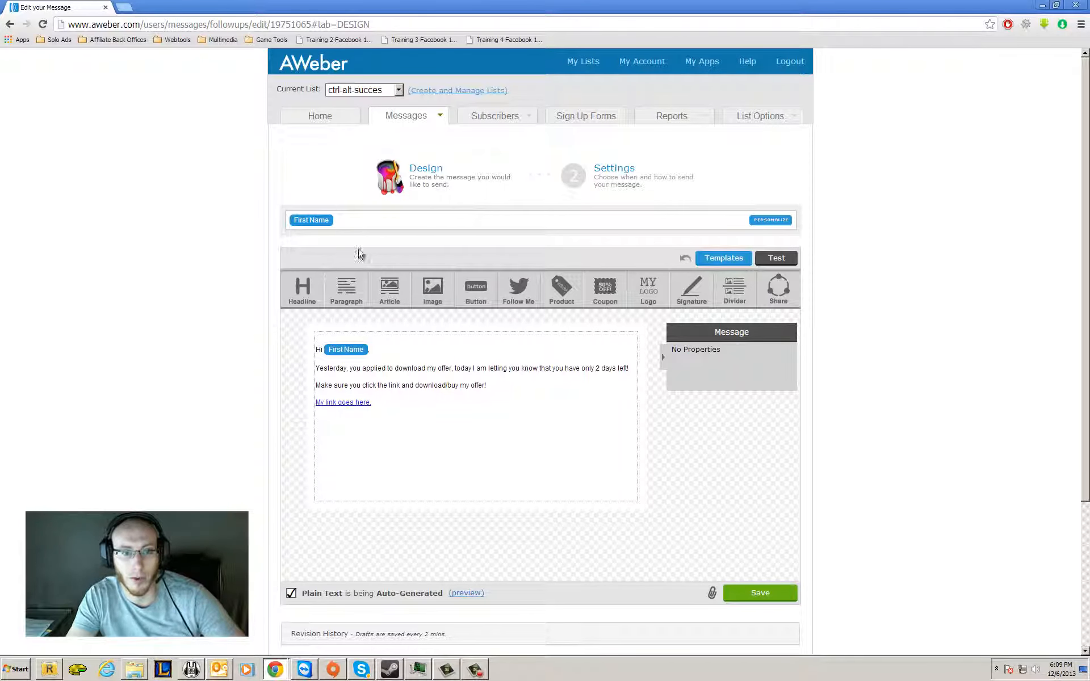
pyautogui.write(', you only havew')
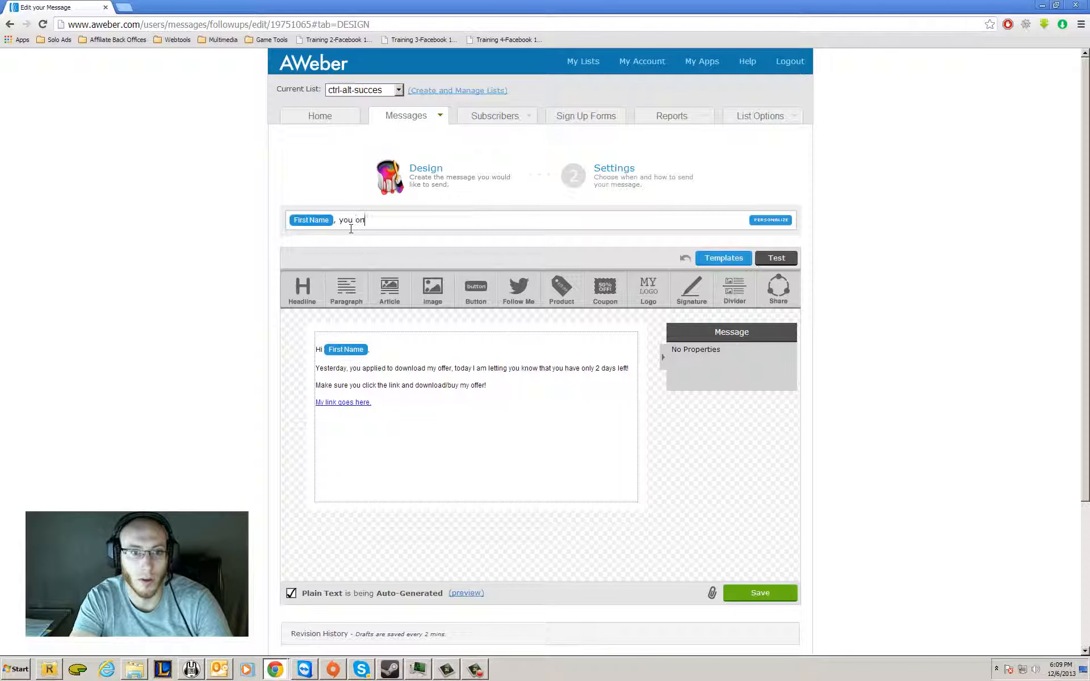
pyautogui.press('BackSpace')
pyautogui.press('BackSpace')
pyautogui.write('2 ')
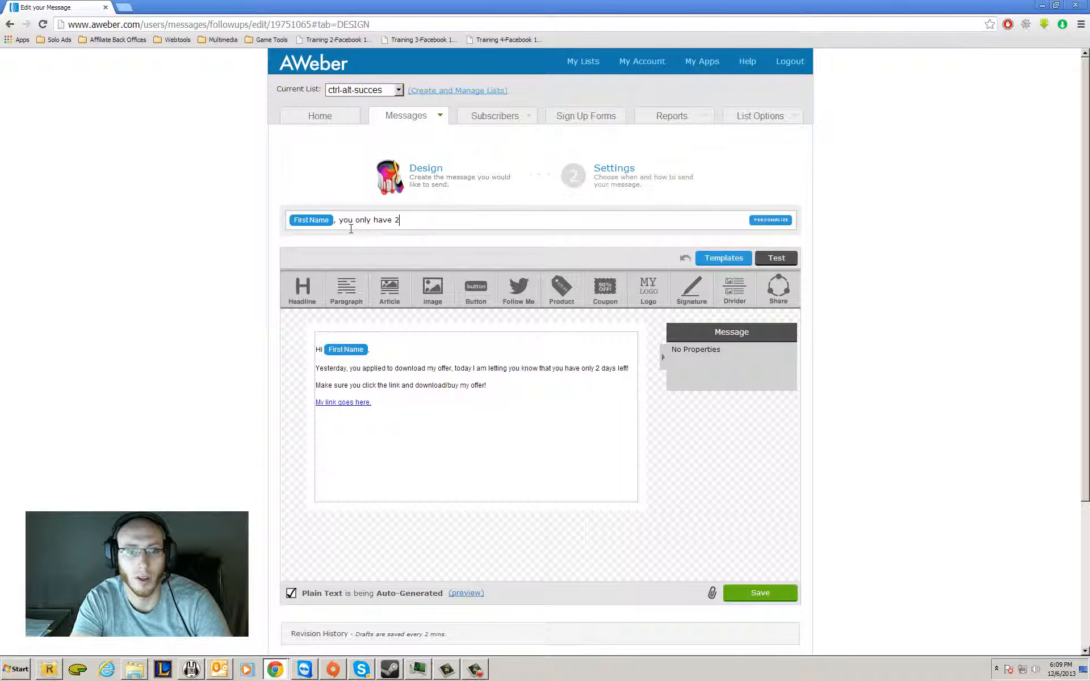
pyautogui.write('days left.')
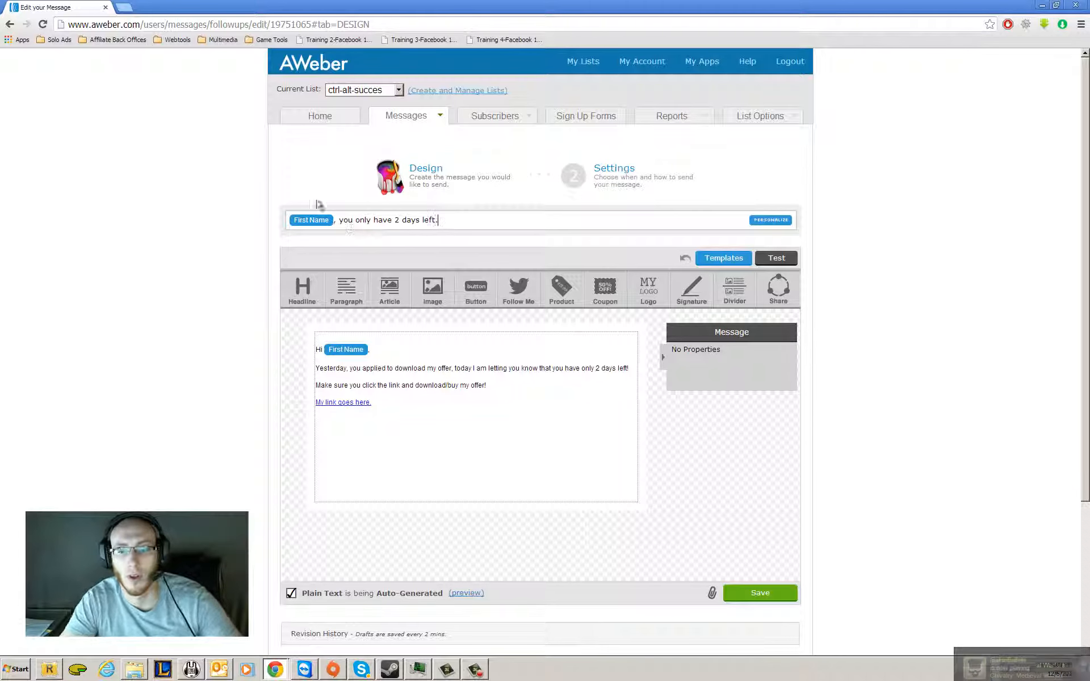
# Save the edited message and finish through its settings, keeping the 1-day interval and click tracking.
pyautogui.click(774, 595)
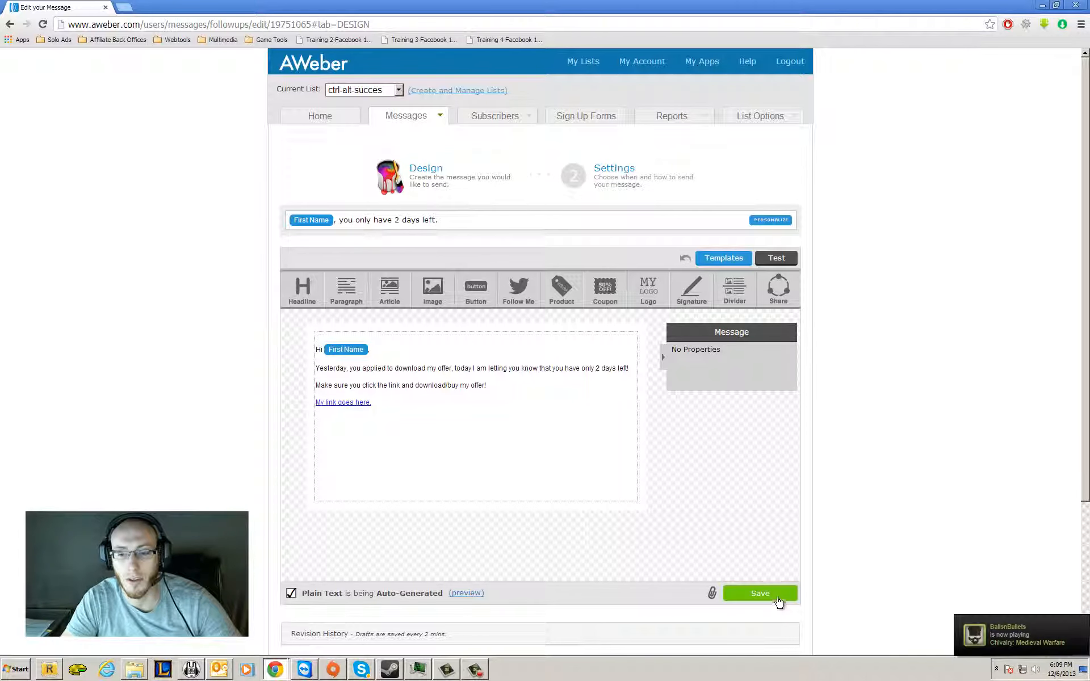
pyautogui.scroll(-3, 769, 585)
pyautogui.scroll(2, 766, 577)
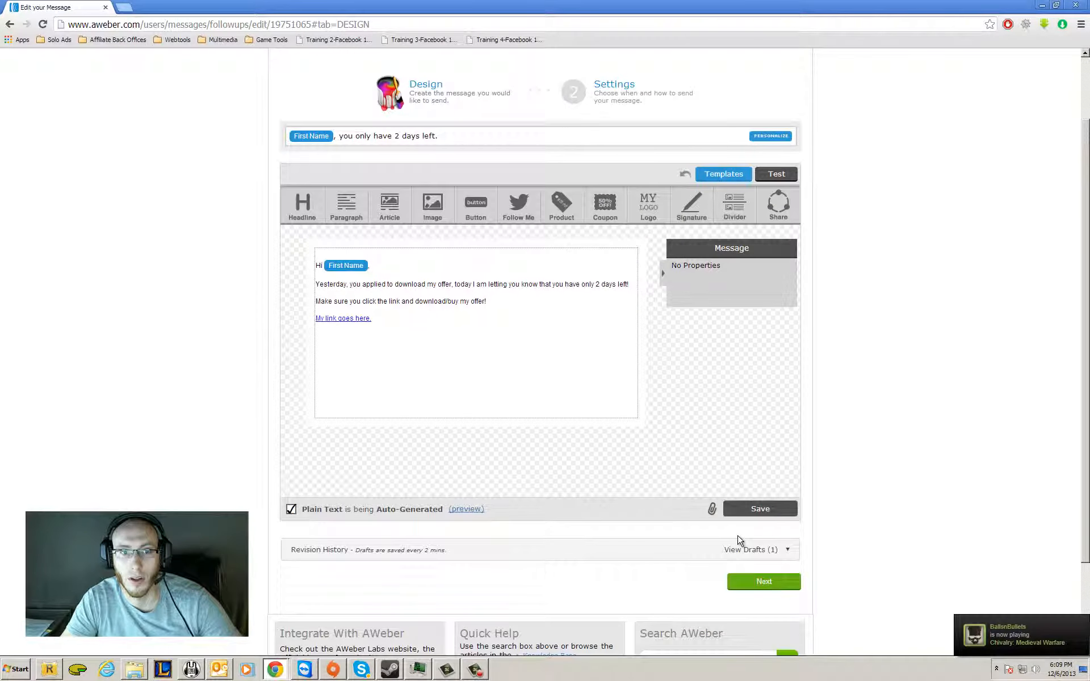
pyautogui.scroll(-1, 740, 539)
pyautogui.click(752, 523)
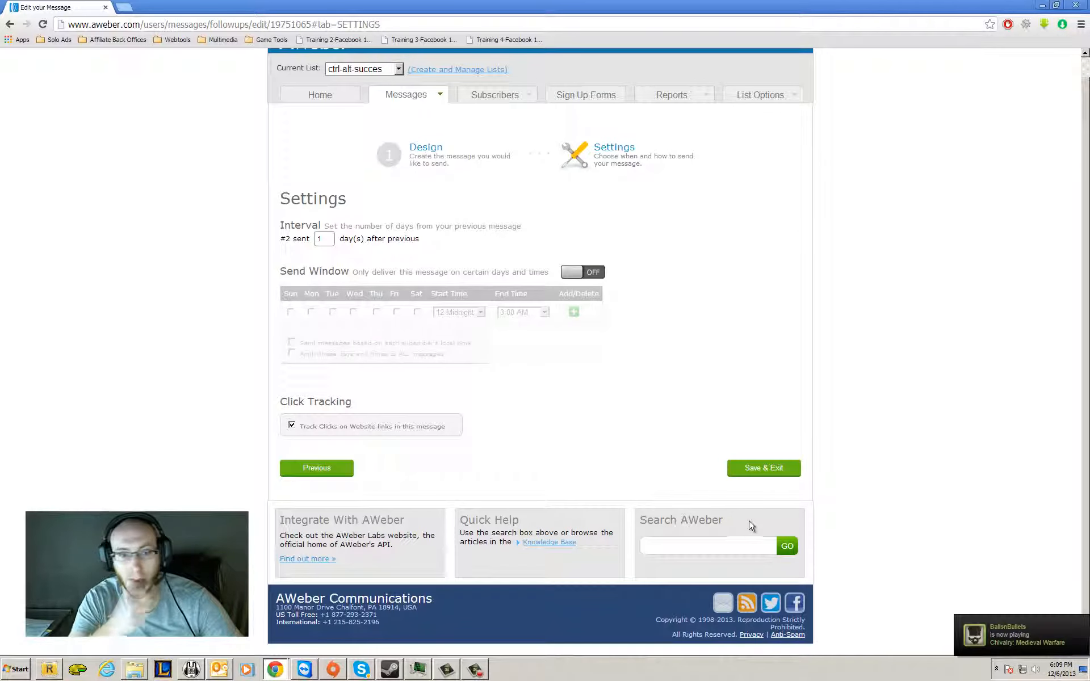
pyautogui.click(741, 476)
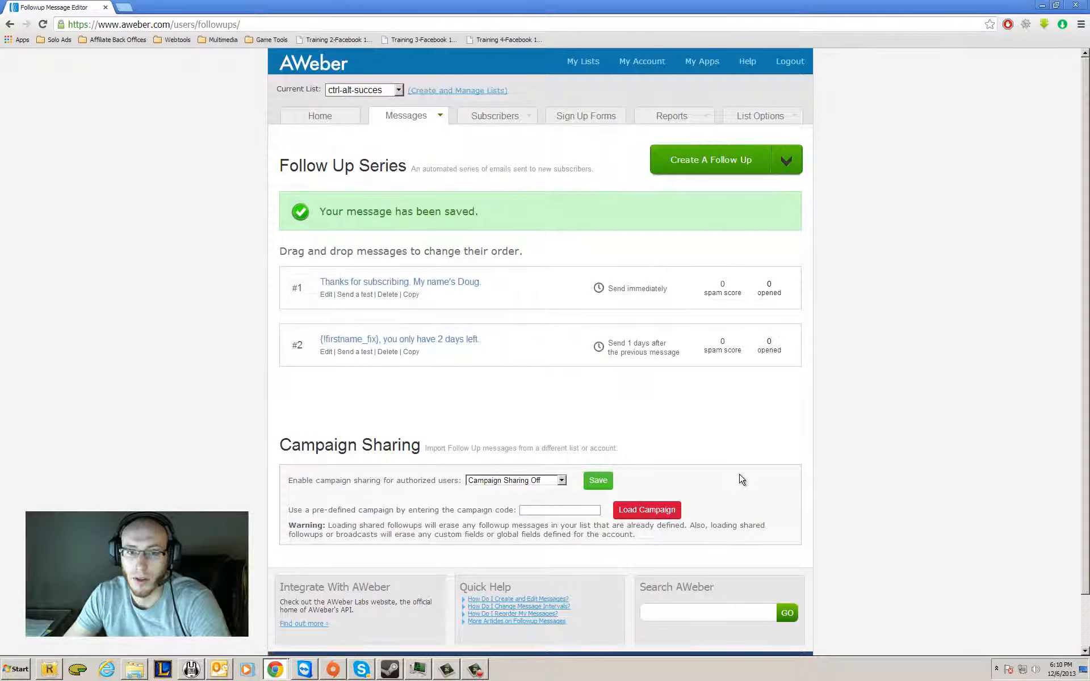
# Create another follow-up message with the subject "Today is the day that times runs out, " followed by the First Name field and a period.
pyautogui.click(715, 164)
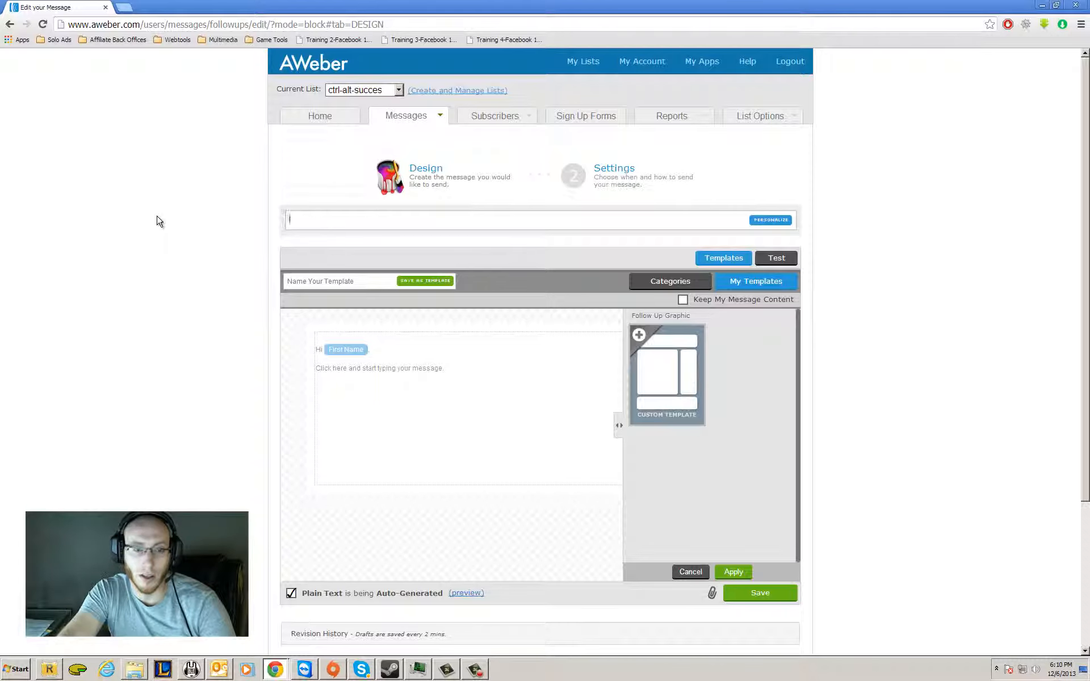
pyautogui.write('Today is the day')
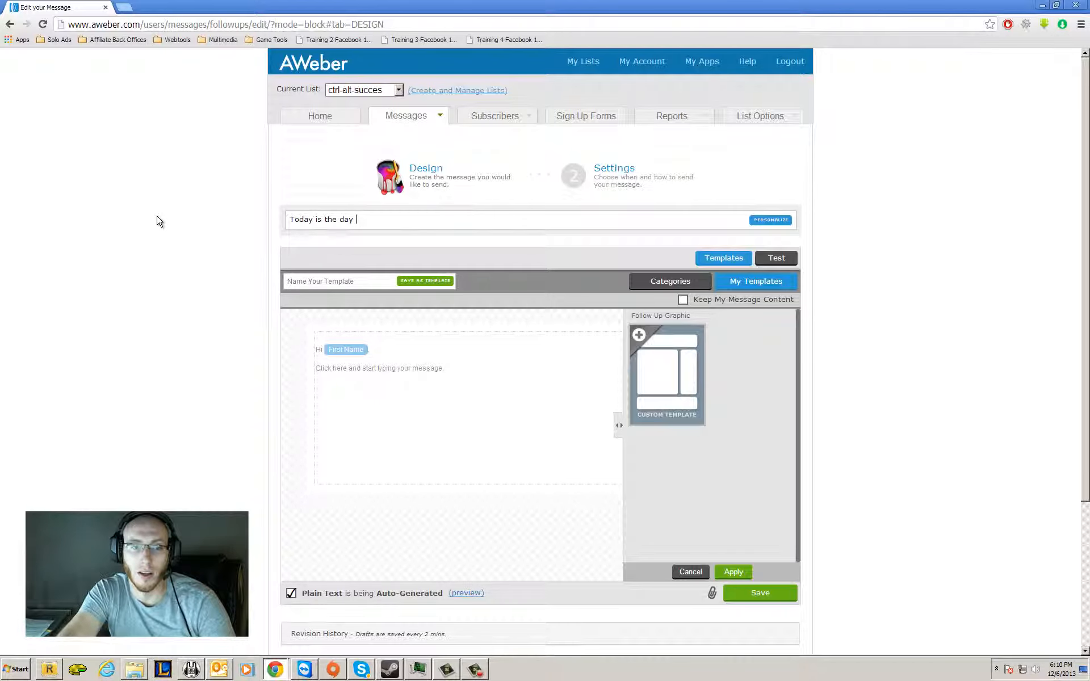
pyautogui.write(' that times runs out,')
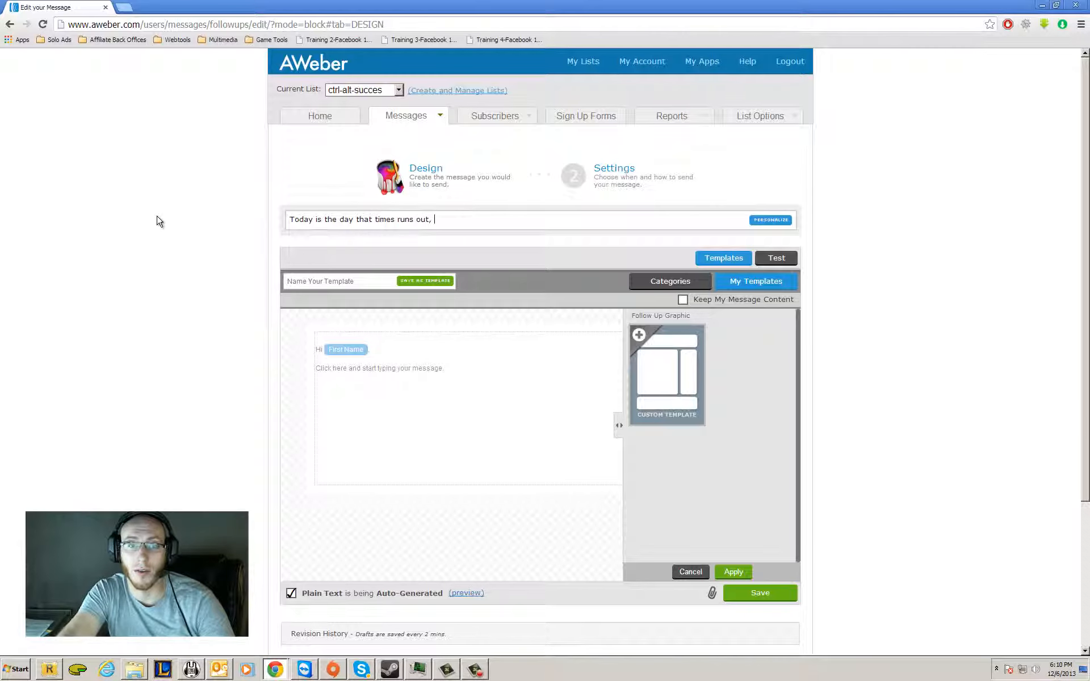
pyautogui.click(770, 219)
pyautogui.click(513, 261)
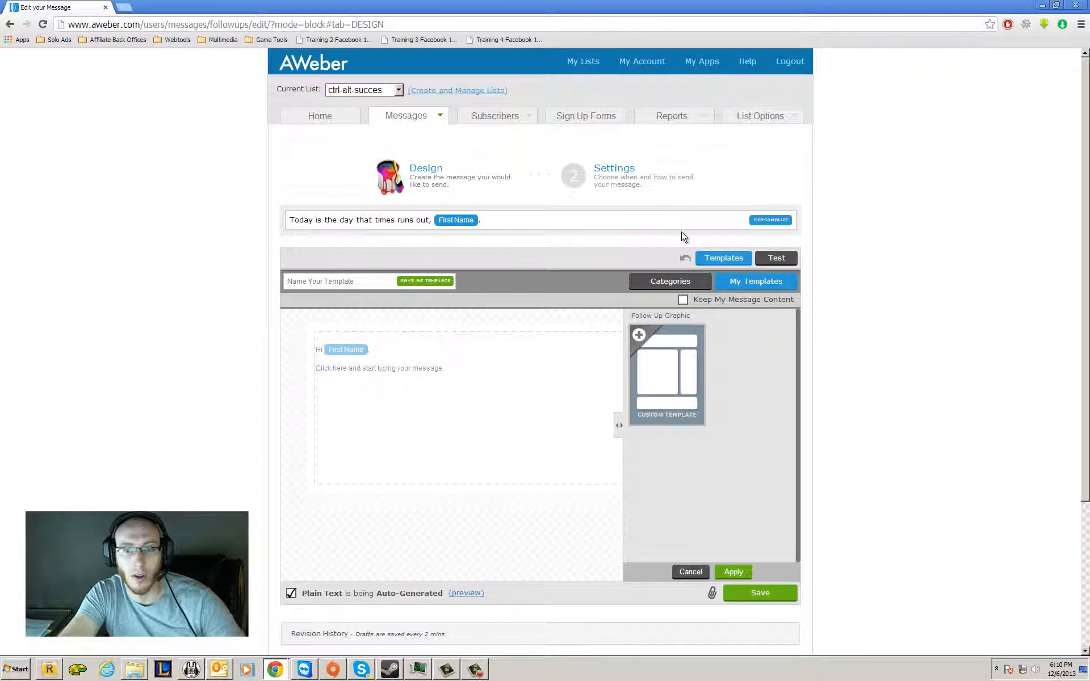
# Close the template chooser and replace the placeholder with "Today is the last you can get my product at the low price of 60 dollars.".
pyautogui.click(732, 572)
pyautogui.click(559, 406)
pyautogui.click(509, 394)
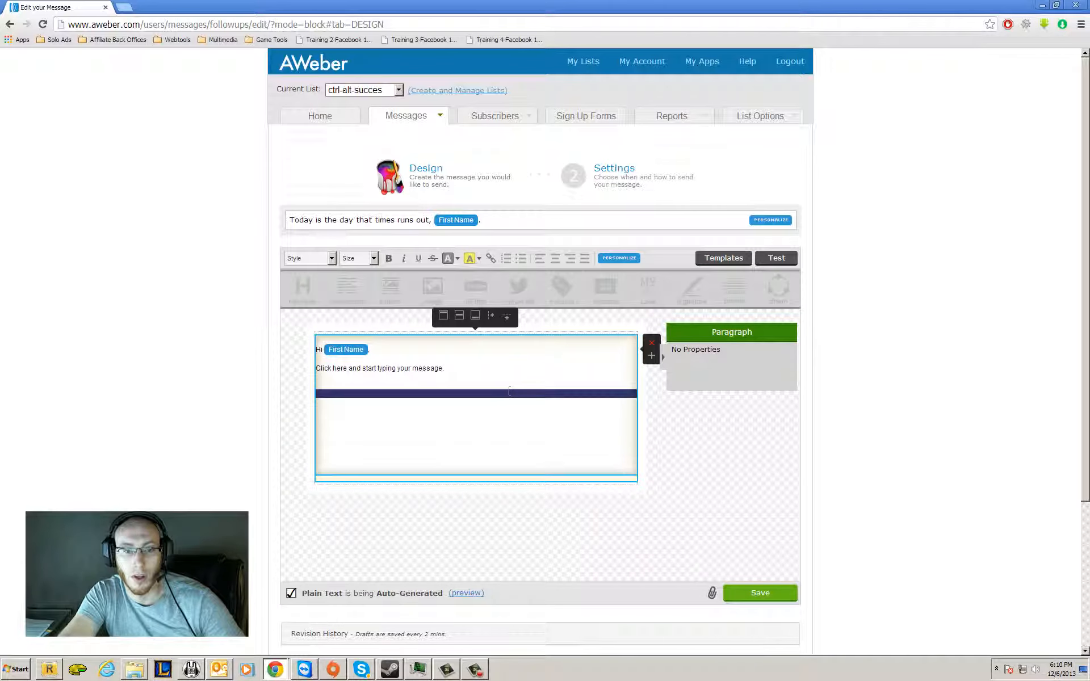
pyautogui.moveTo(509, 391); pyautogui.dragTo(182, 329)
pyautogui.click(448, 439)
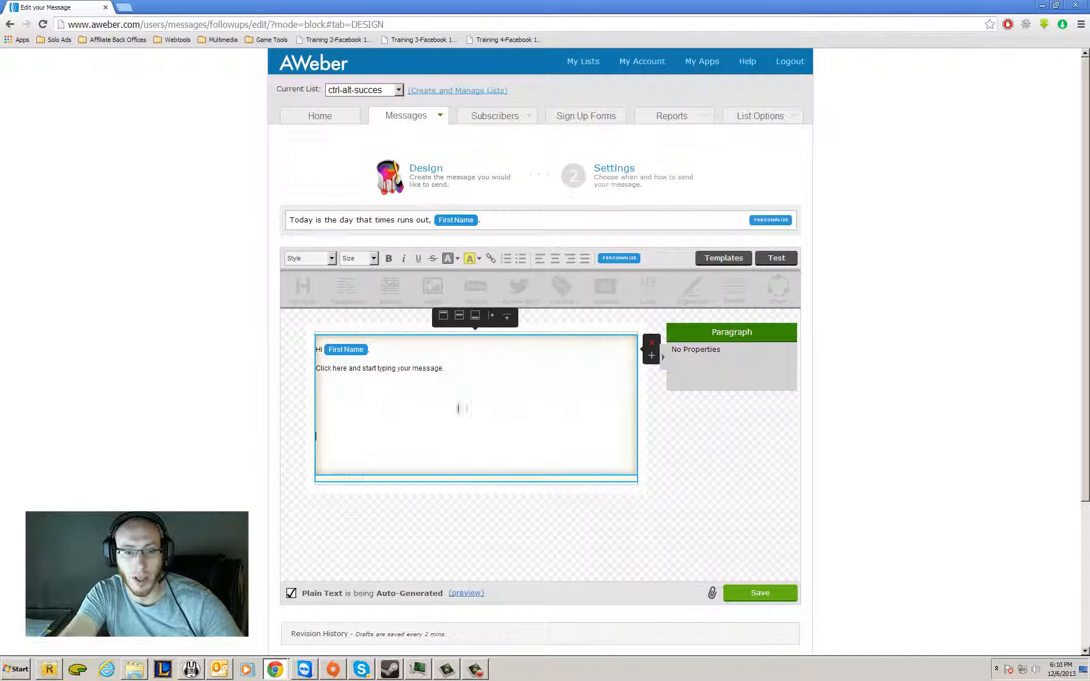
pyautogui.click(464, 352)
pyautogui.moveTo(452, 375); pyautogui.dragTo(194, 369)
pyautogui.write('To')
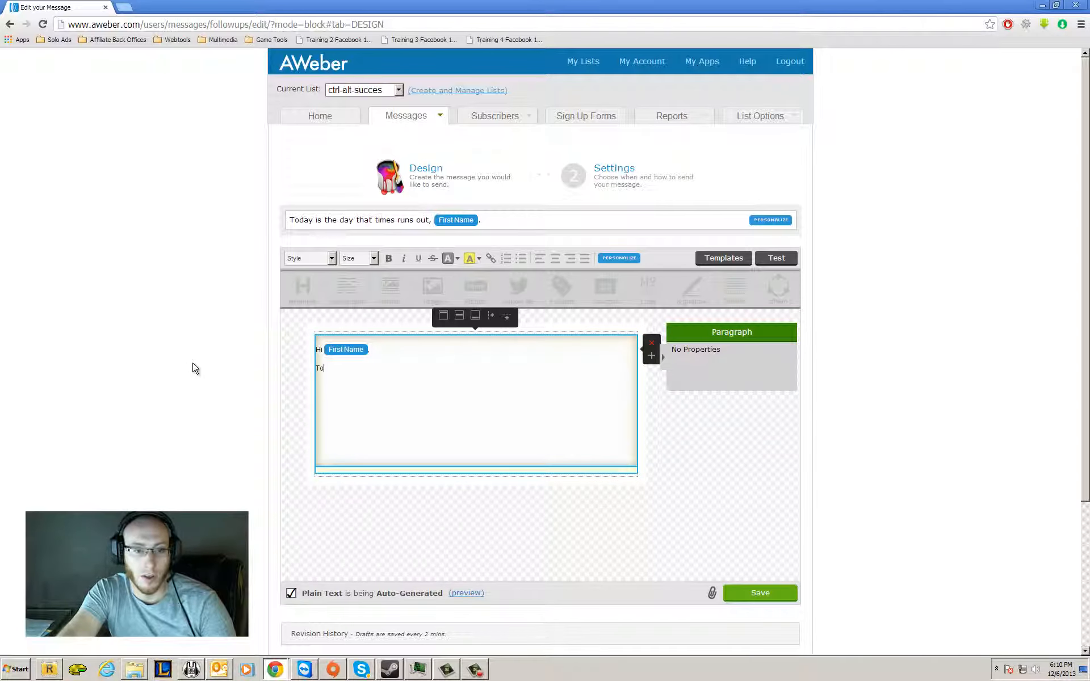
pyautogui.write('day is the last')
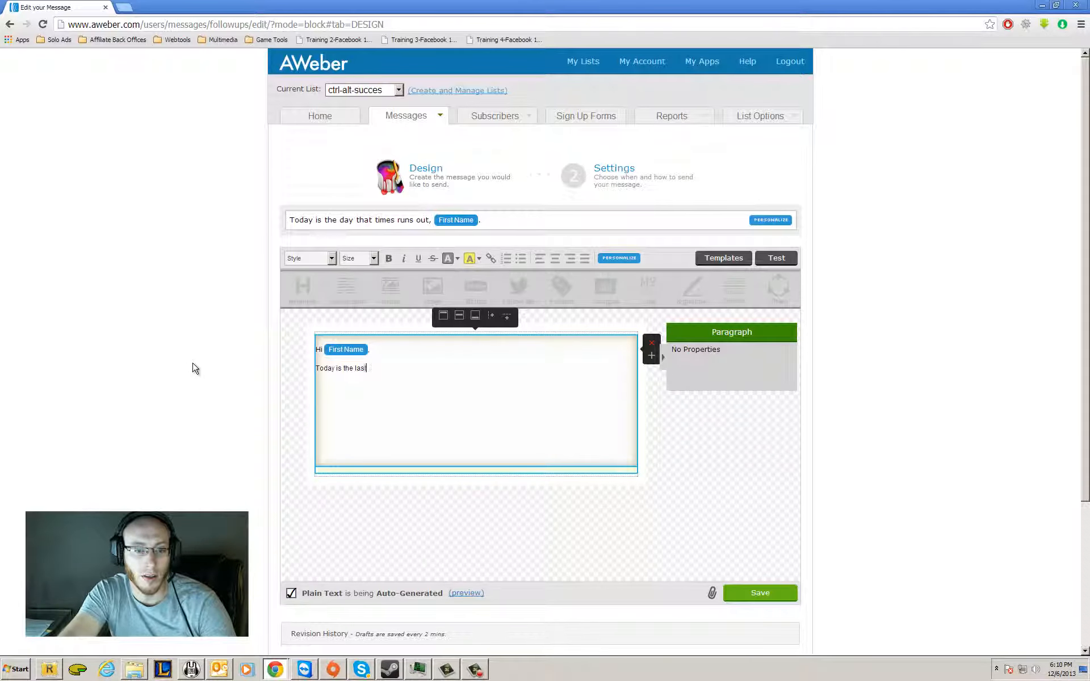
pyautogui.write(' you can get my produc')
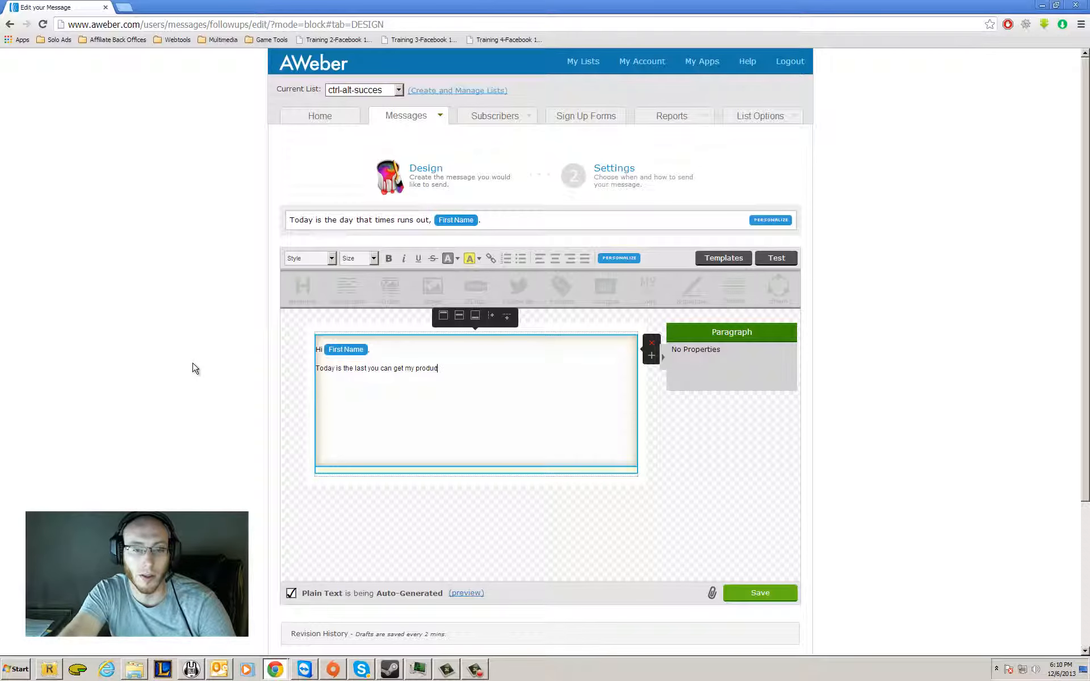
pyautogui.write('t at the low ')
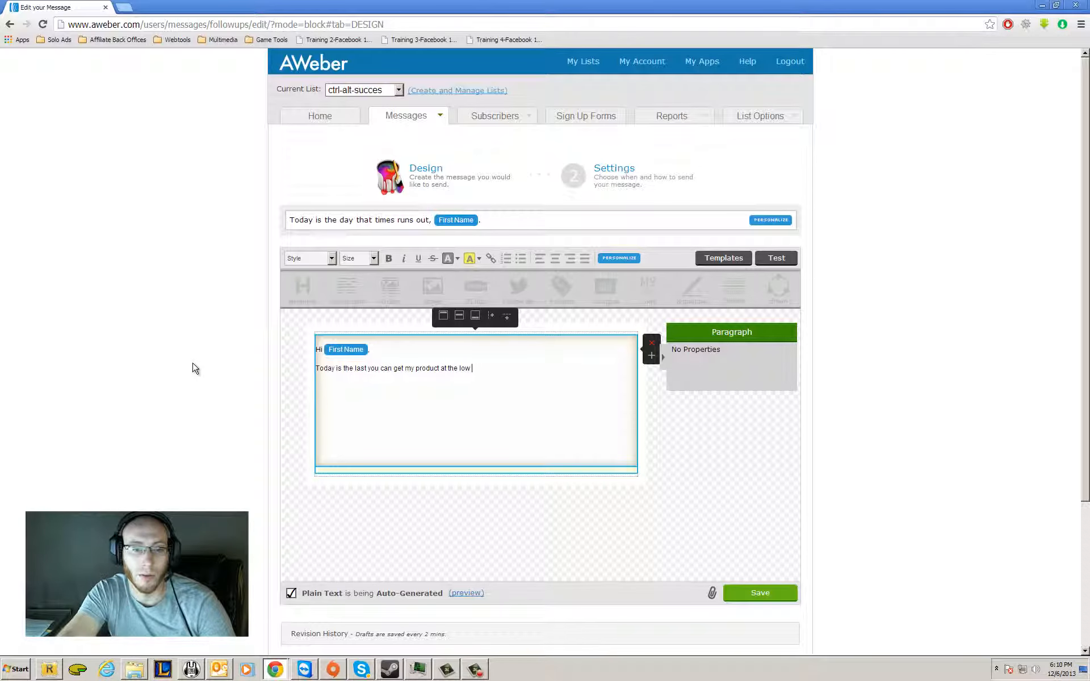
pyautogui.write('price of 60 dollars.')
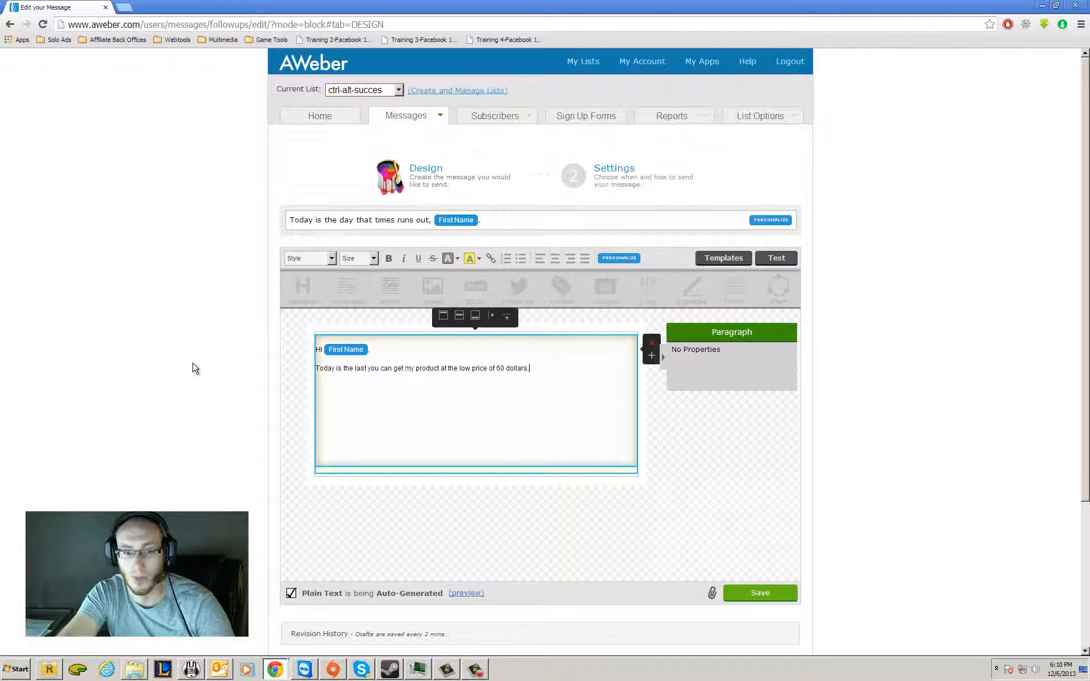
pyautogui.press('Return')
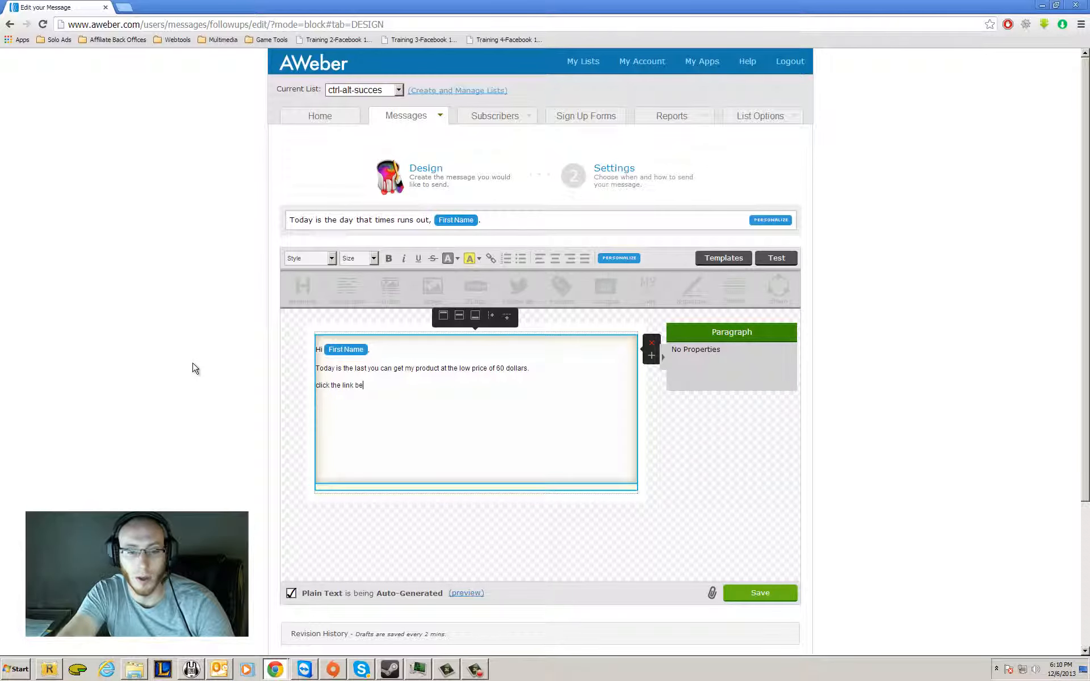
# Add the line "Click the link below before time runs out!" beneath the price sentence in the message body.
pyautogui.write('click the link below before')
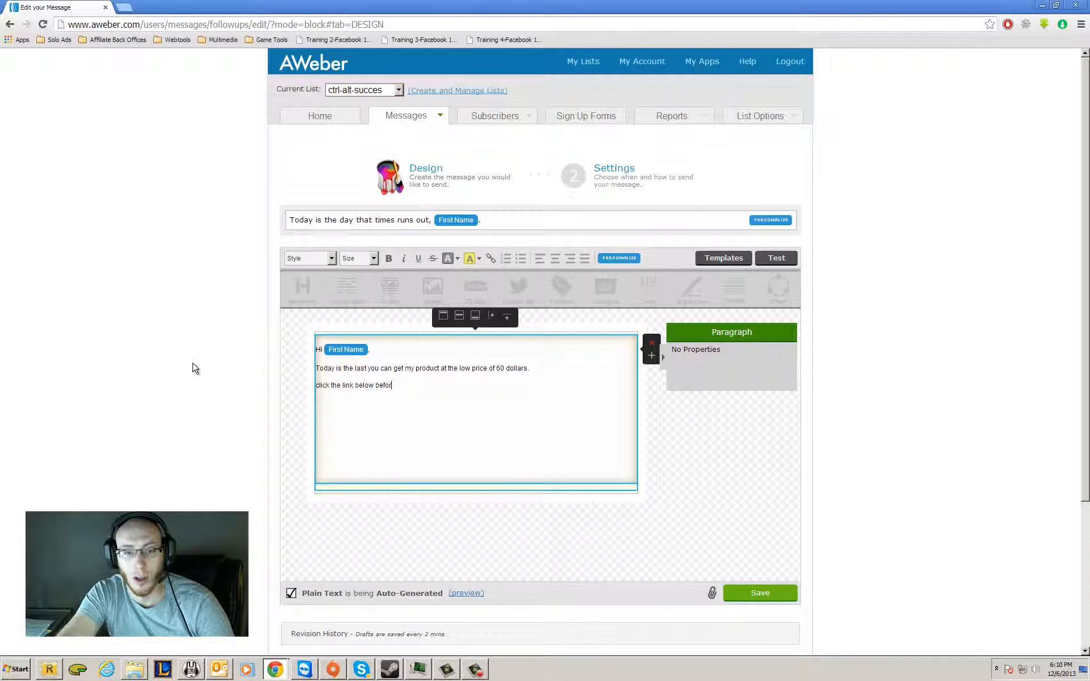
pyautogui.write(' times')
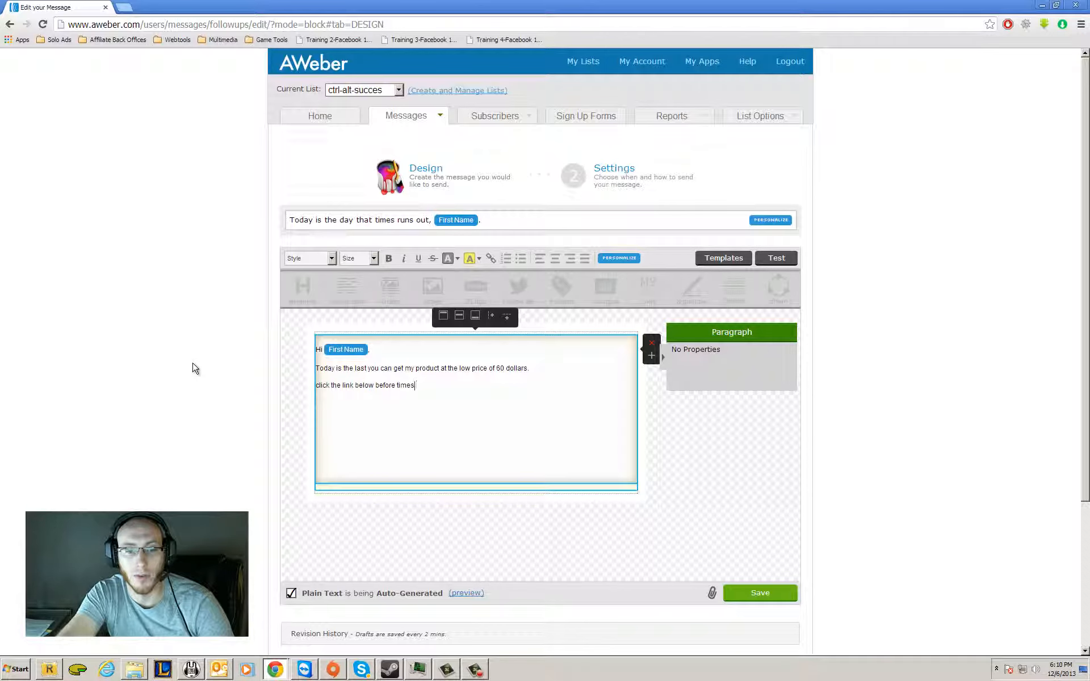
pyautogui.press('BackSpace')
pyautogui.write(' runs out!')
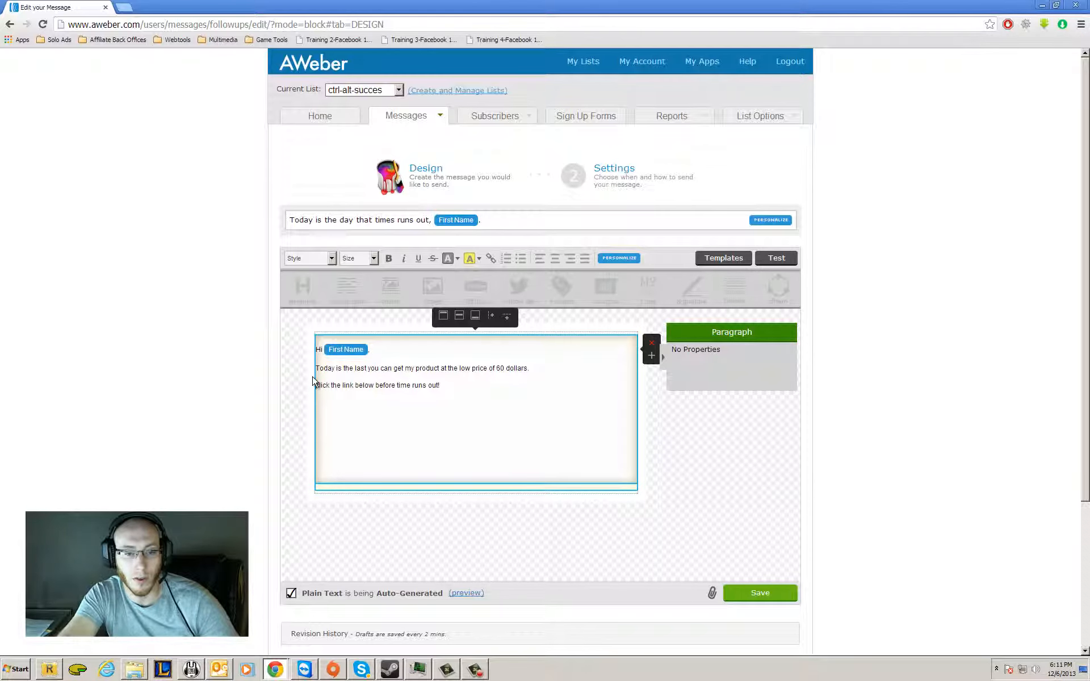
pyautogui.click(315, 384)
pyautogui.press('Delete')
pyautogui.write('C')
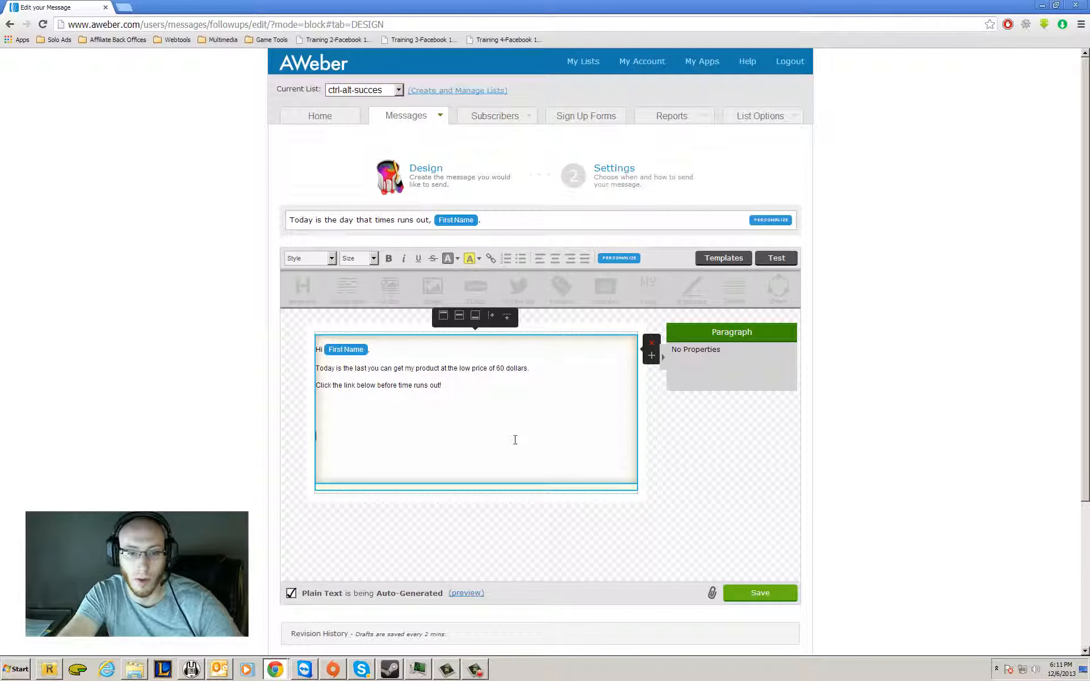
# Remove the surplus blank lines and add the line "Click link here." beneath the call to action.
pyautogui.press('BackSpace')
pyautogui.press('BackSpace')
pyautogui.press('BackSpace')
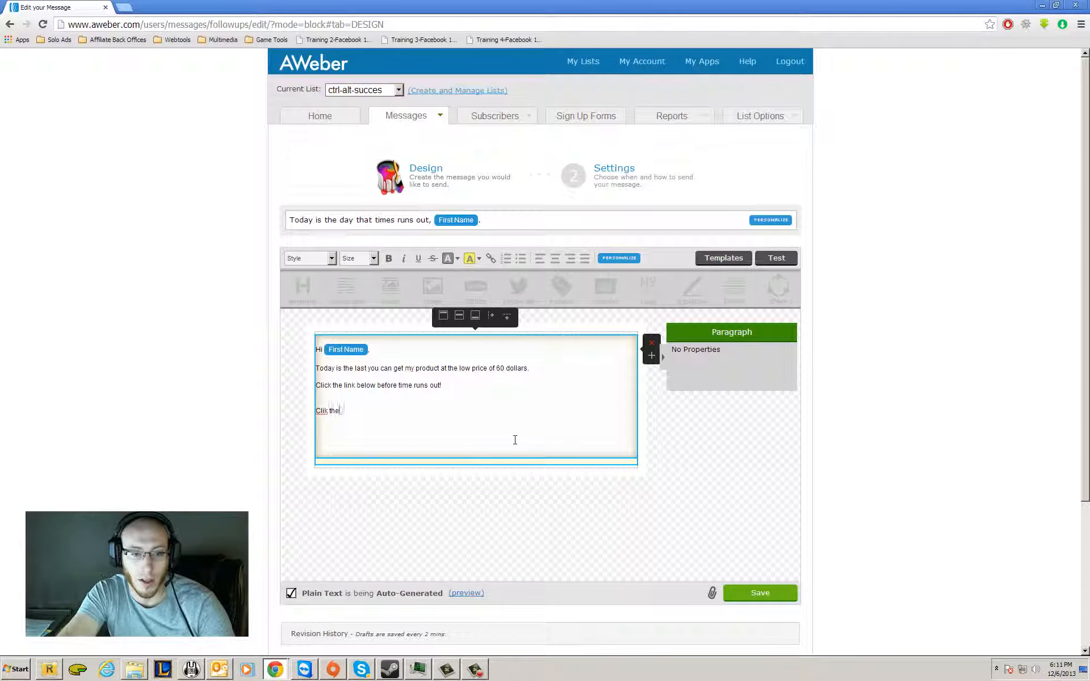
pyautogui.press('BackSpace')
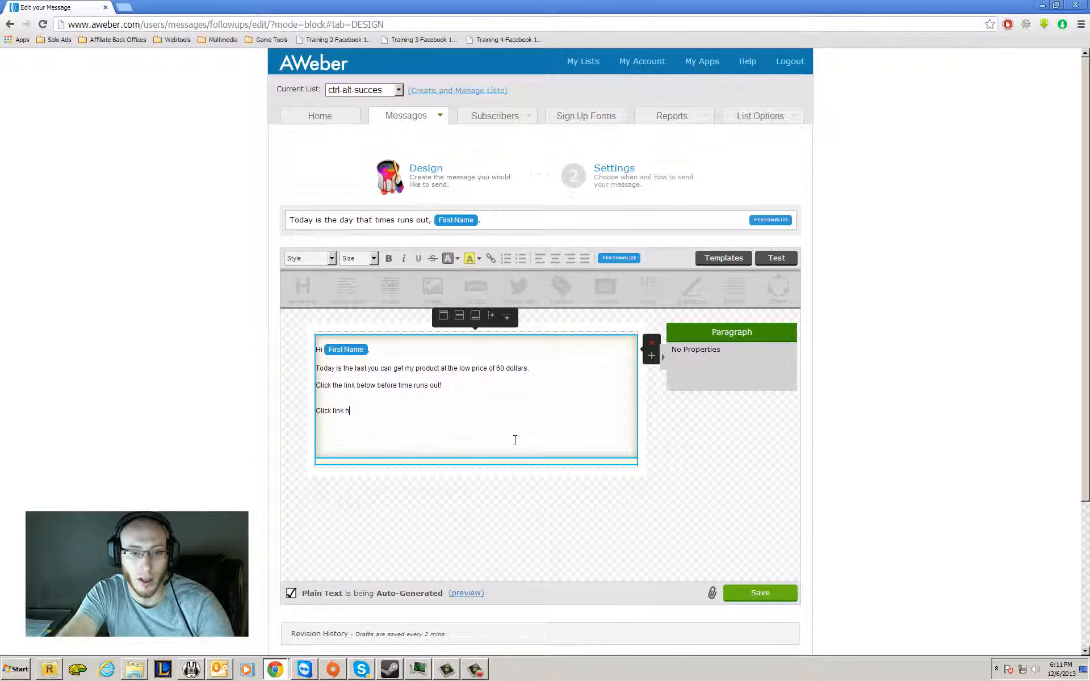
pyautogui.write('ere')
pyautogui.press('Return')
pyautogui.press('BackSpace')
pyautogui.write('.')
pyautogui.press('Return')
pyautogui.moveTo(371, 405); pyautogui.dragTo(313, 414)
pyautogui.click(491, 258)
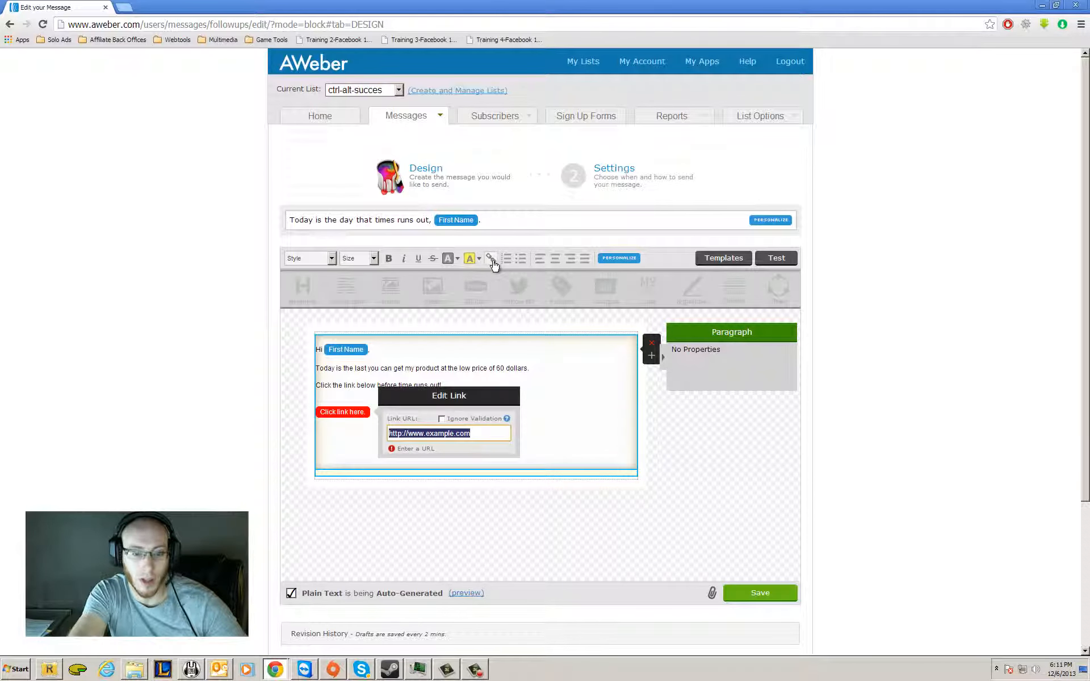
pyautogui.write('http://www.myoffer.com/makemoney')
pyautogui.click(441, 419)
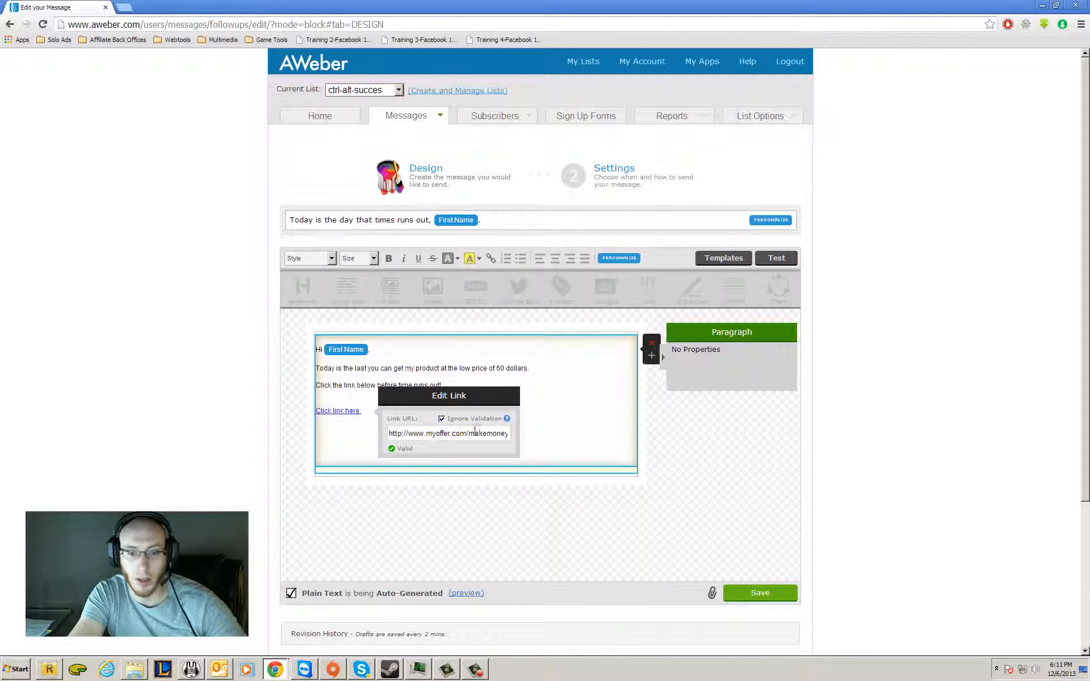
# Sign off the message with the sender's full name on a new line below the link.
pyautogui.click(571, 425)
pyautogui.scroll(-2, 567, 428)
pyautogui.press('Return')
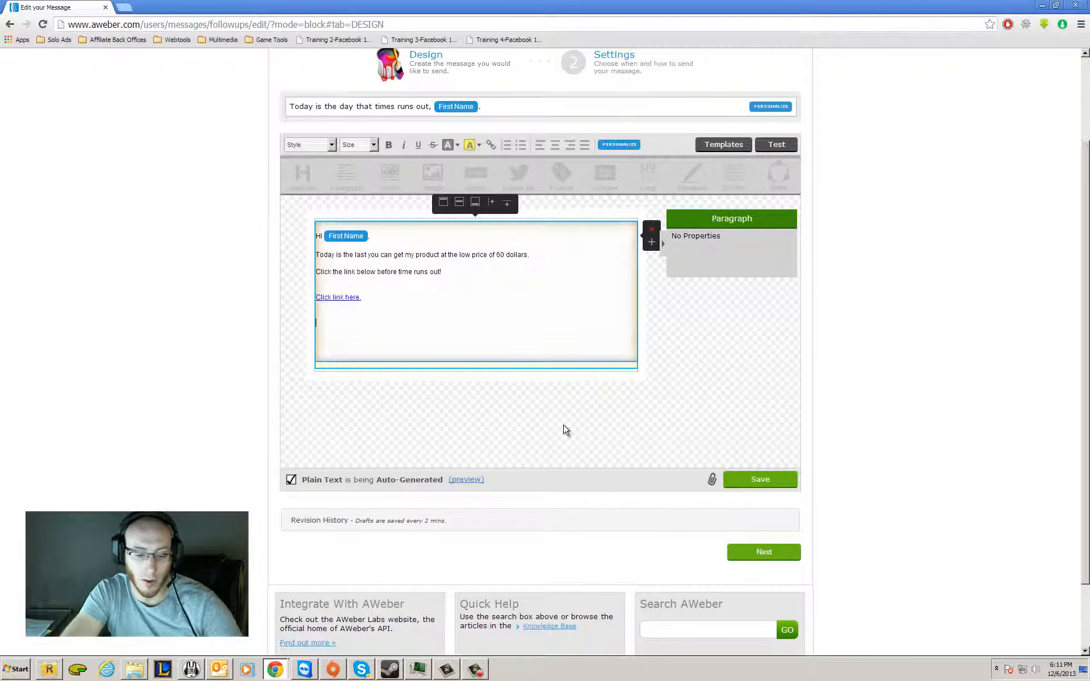
pyautogui.write('Doug Johnson')
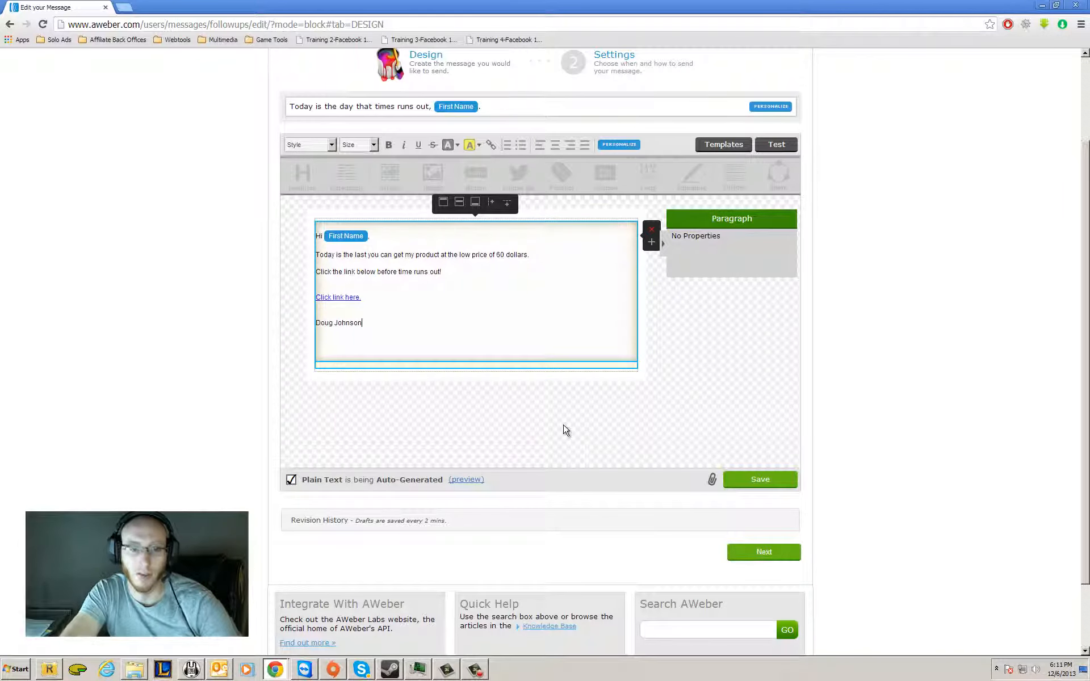
# Save the message, set its interval to 1 day after the previous message, and save and exit its settings.
pyautogui.scroll(-2, 567, 437)
pyautogui.click(759, 395)
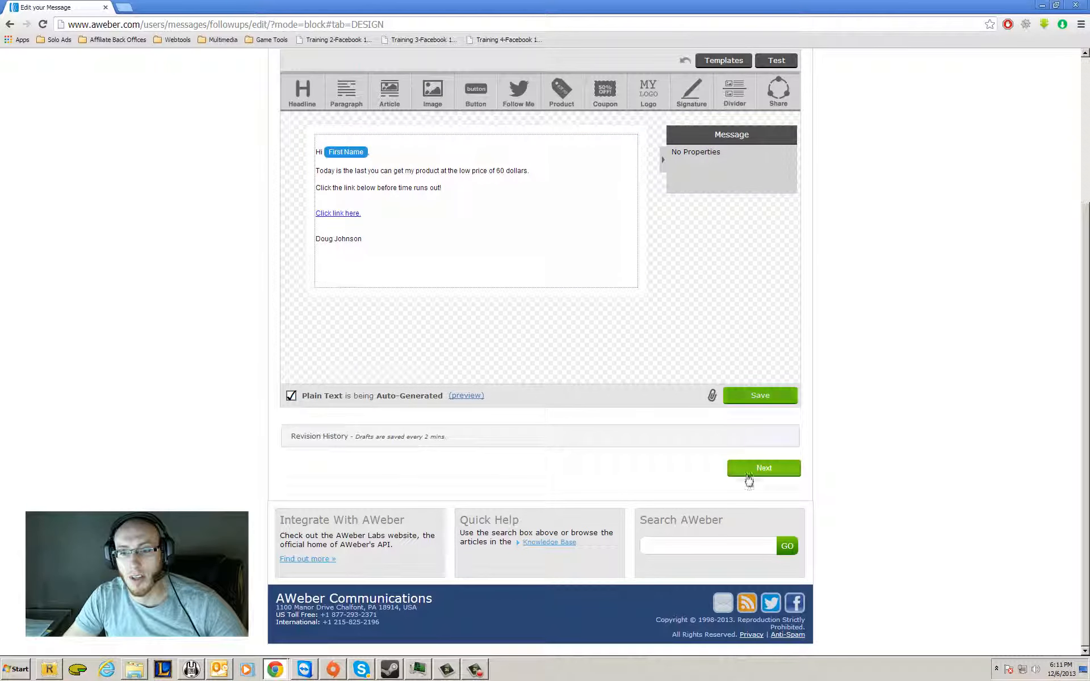
pyautogui.click(749, 478)
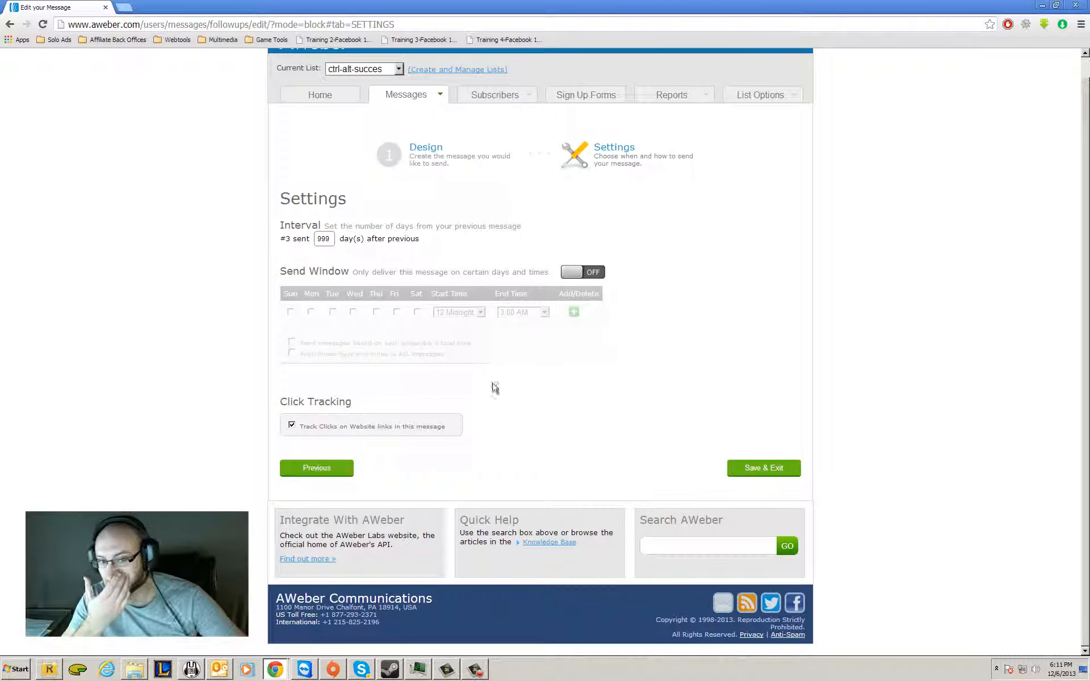
pyautogui.doubleClick(325, 238)
pyautogui.write('1')
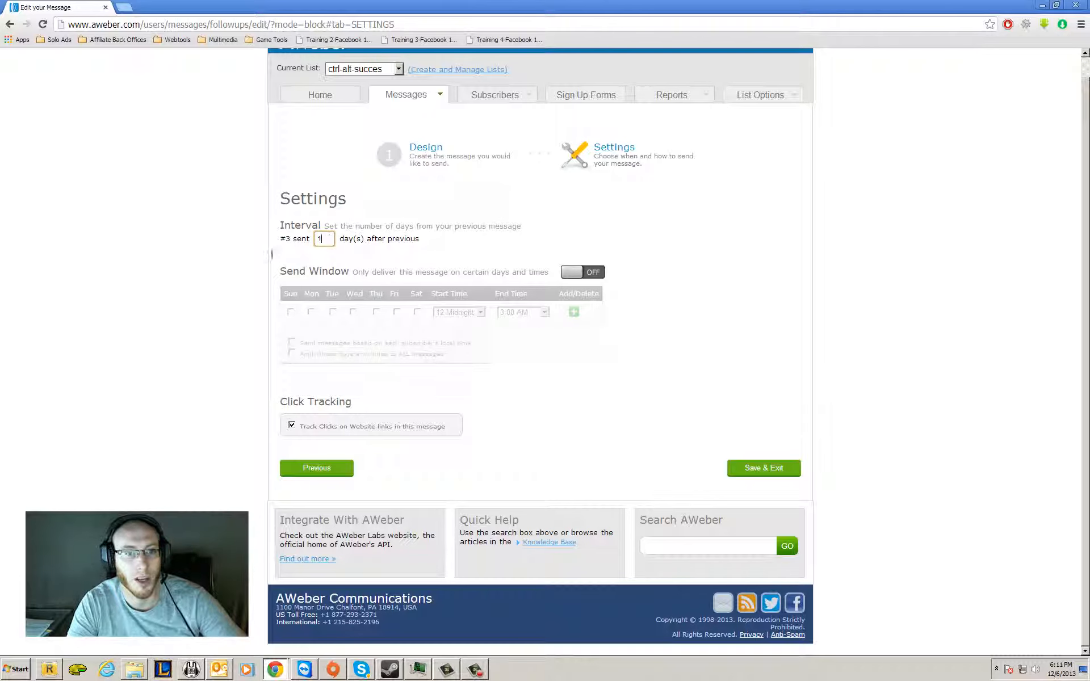
pyautogui.click(787, 471)
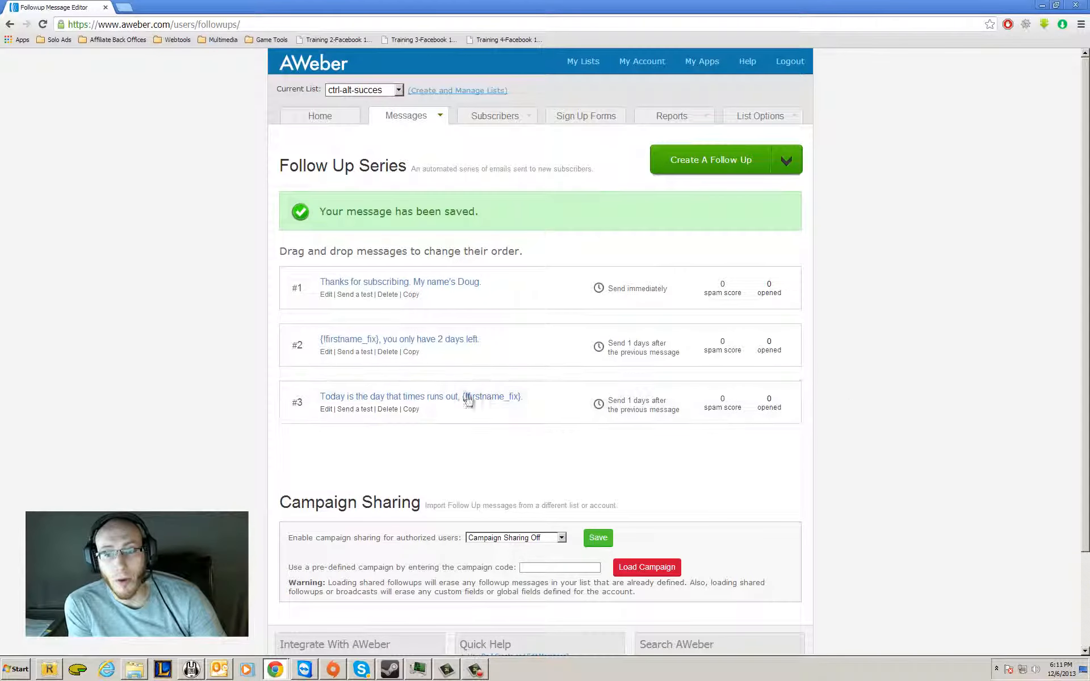
# Swap the order of follow-up messages #2 and #3 and move them back to their original order.
pyautogui.moveTo(508, 343); pyautogui.dragTo(531, 342)
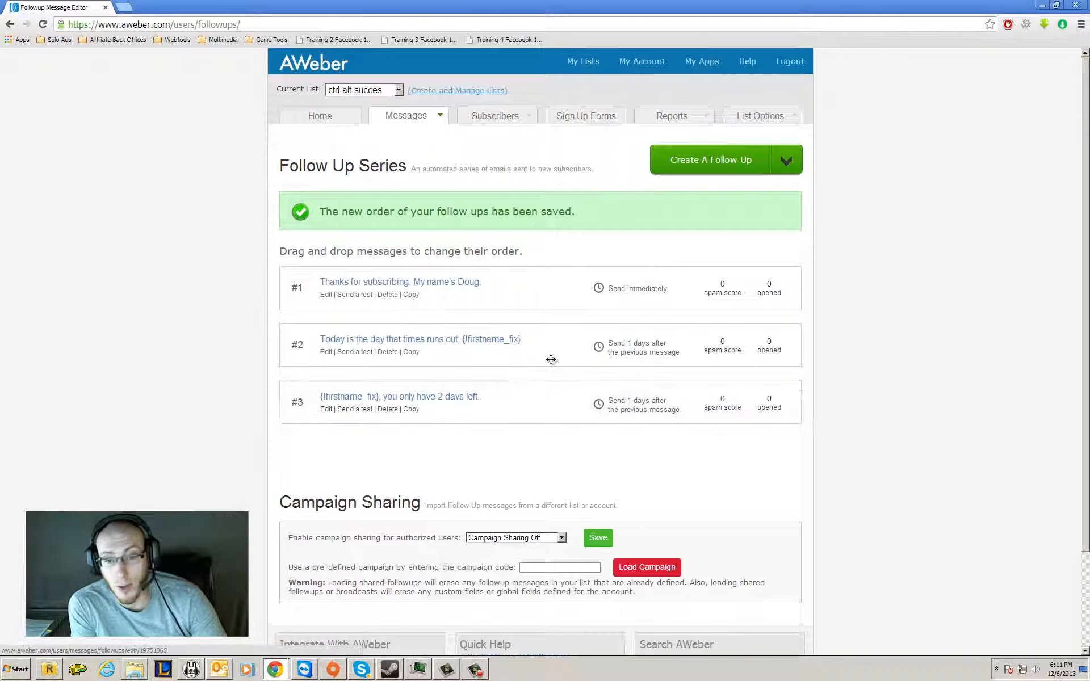
pyautogui.moveTo(553, 361); pyautogui.dragTo(556, 421)
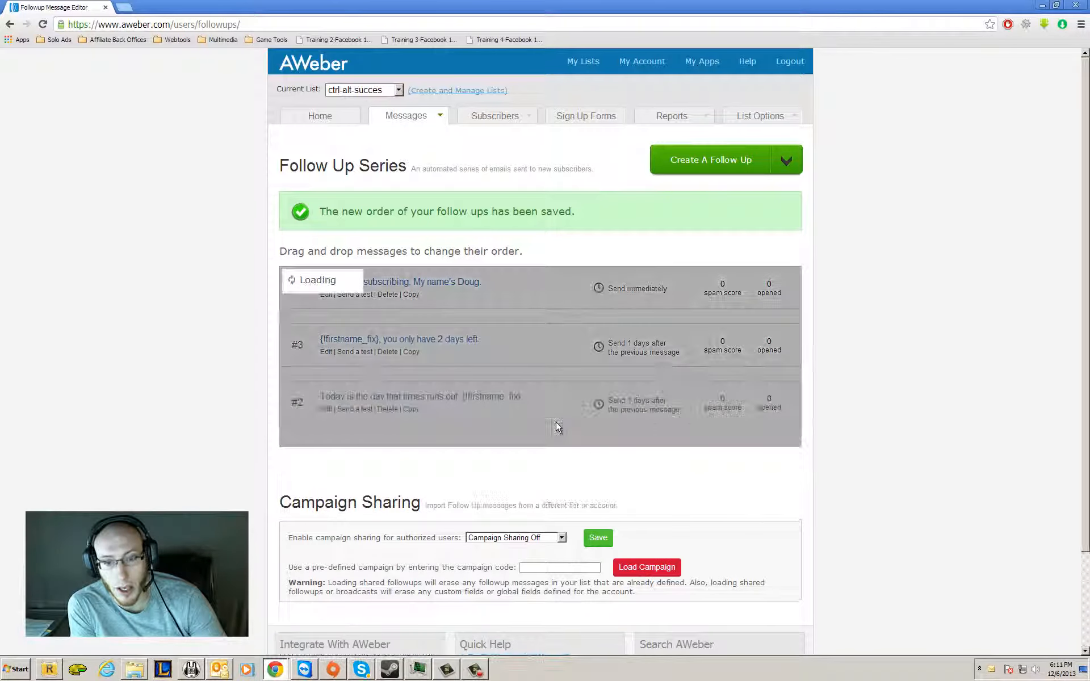